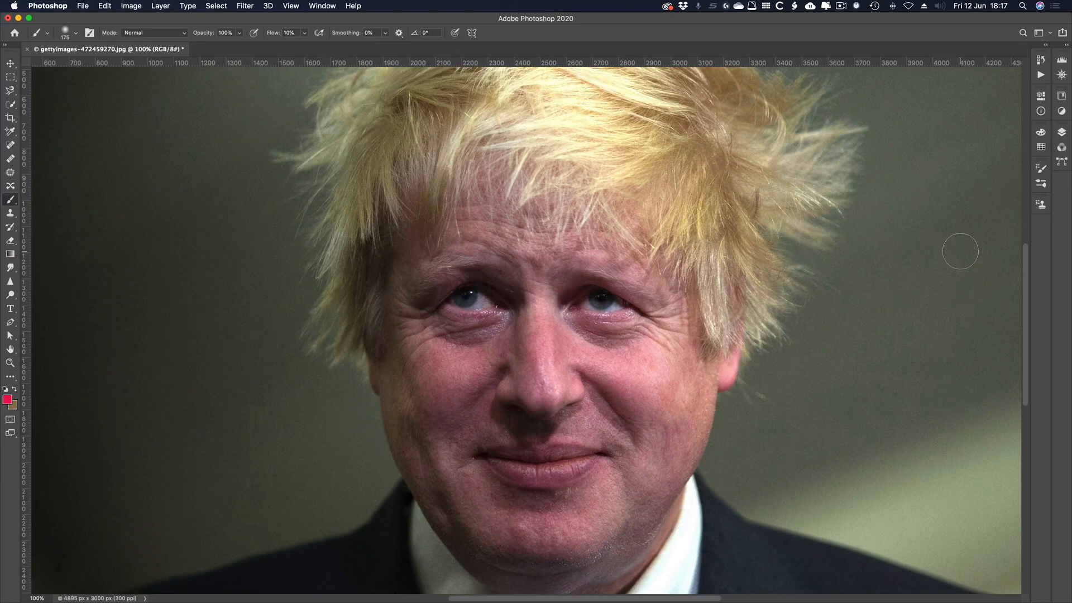
pyautogui.press('z')
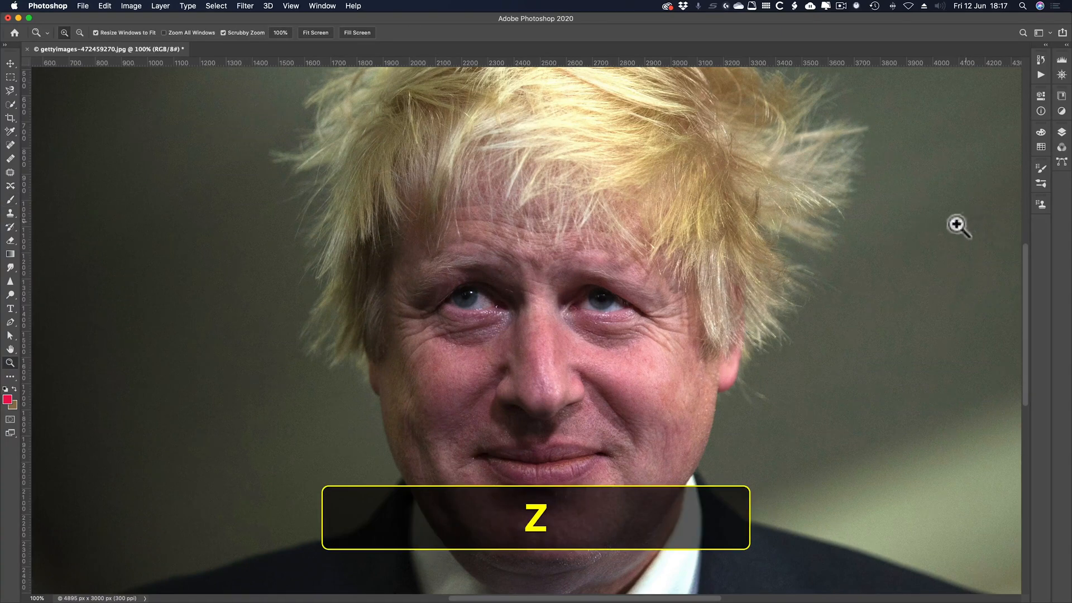
pyautogui.moveTo(776, 201); pyautogui.dragTo(790, 229)
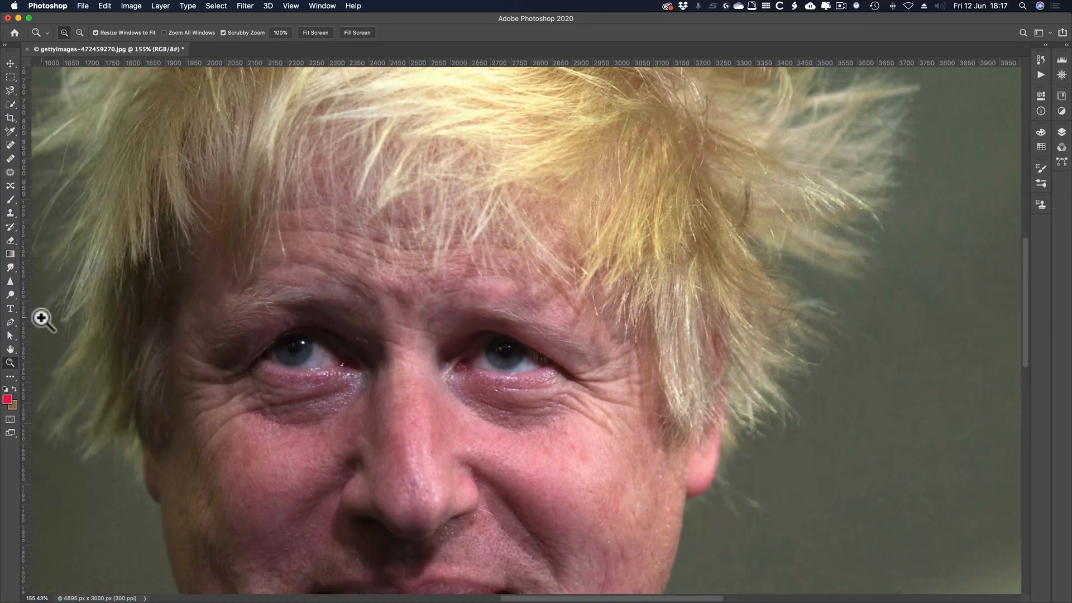
pyautogui.moveTo(41, 318); pyautogui.dragTo(116, 221)
pyautogui.press('super+0')
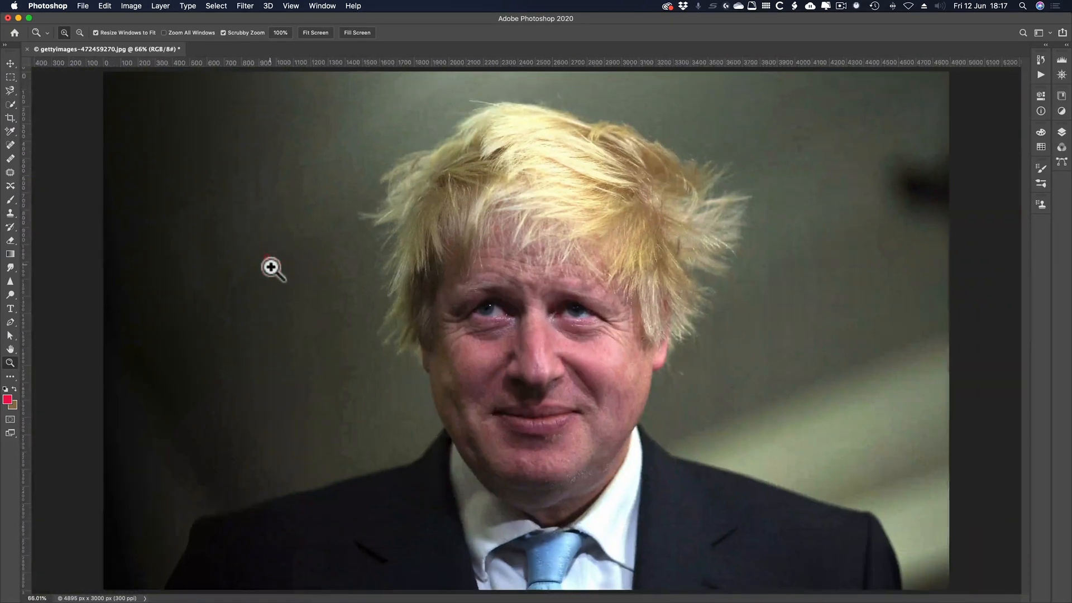
pyautogui.moveTo(313, 274); pyautogui.dragTo(316, 277)
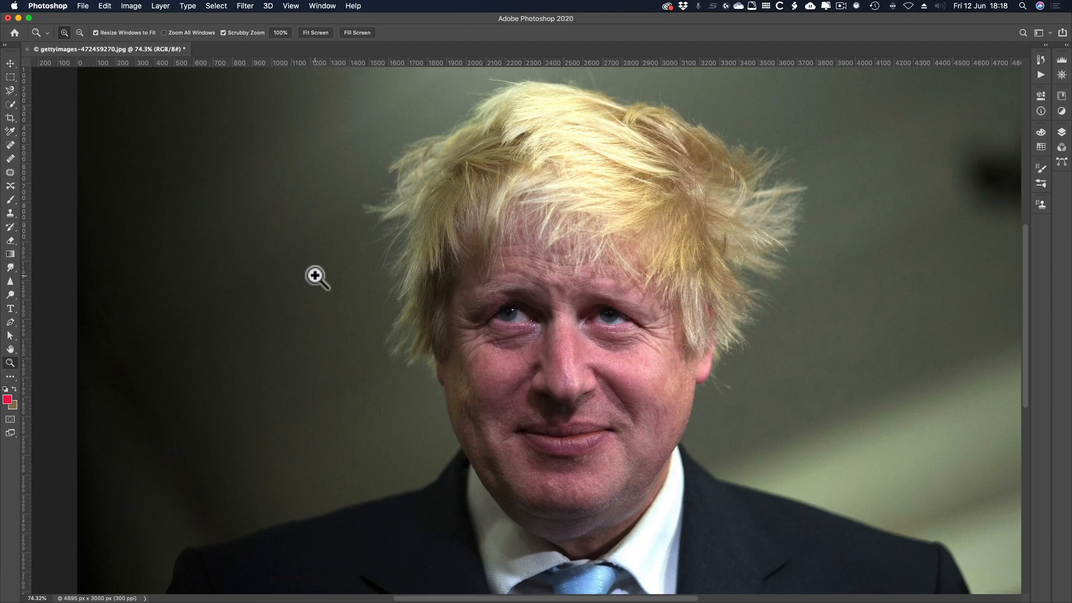
# Step: Duplicate the Background layer, hide the original Background and make it the active layer
pyautogui.press('F7')
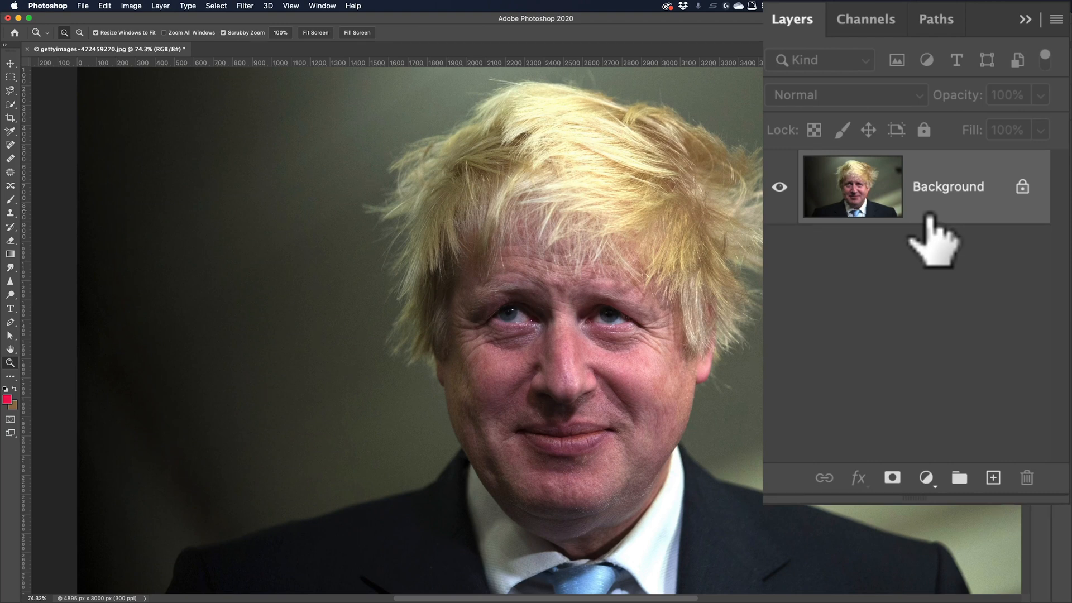
pyautogui.press('super+j')
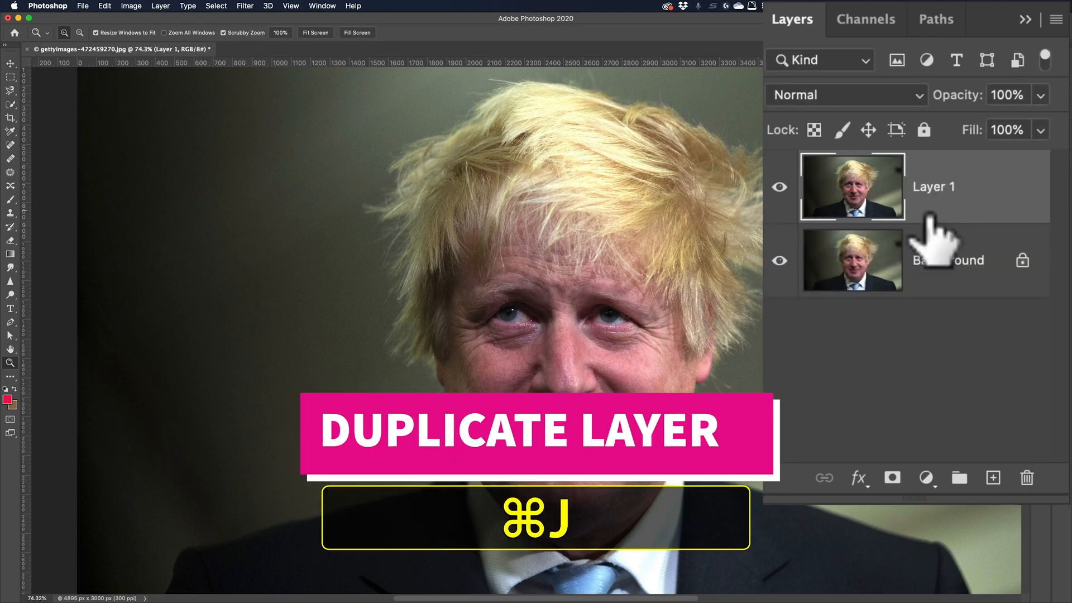
pyautogui.click(781, 260)
pyautogui.click(832, 258)
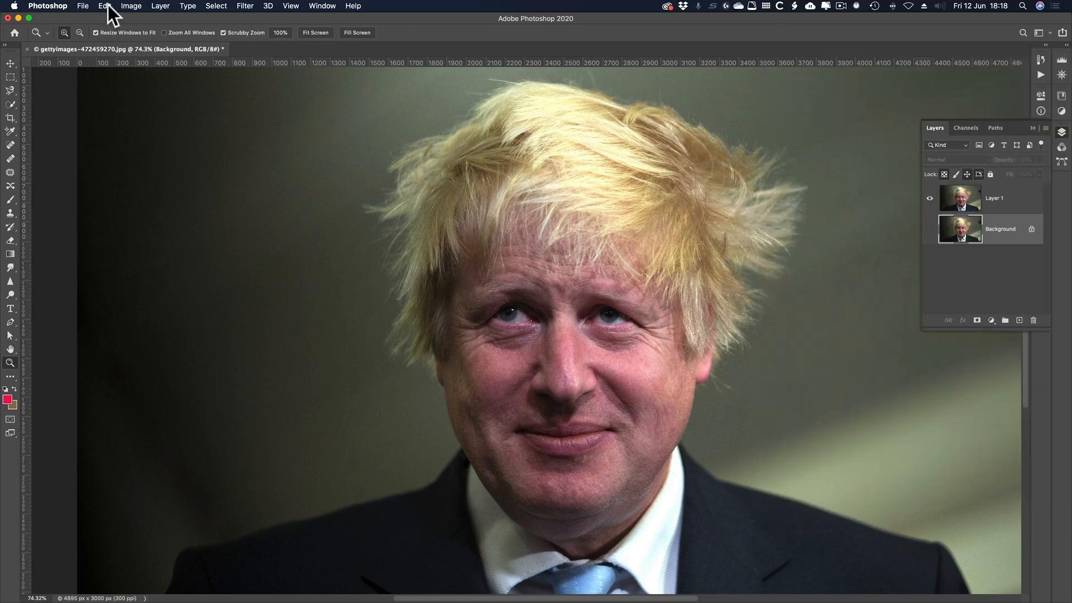
# Step: Place Parliament_at_Sunset.jpeg from the Downloads folder as an embedded image directly above the Background layer
pyautogui.click(82, 6)
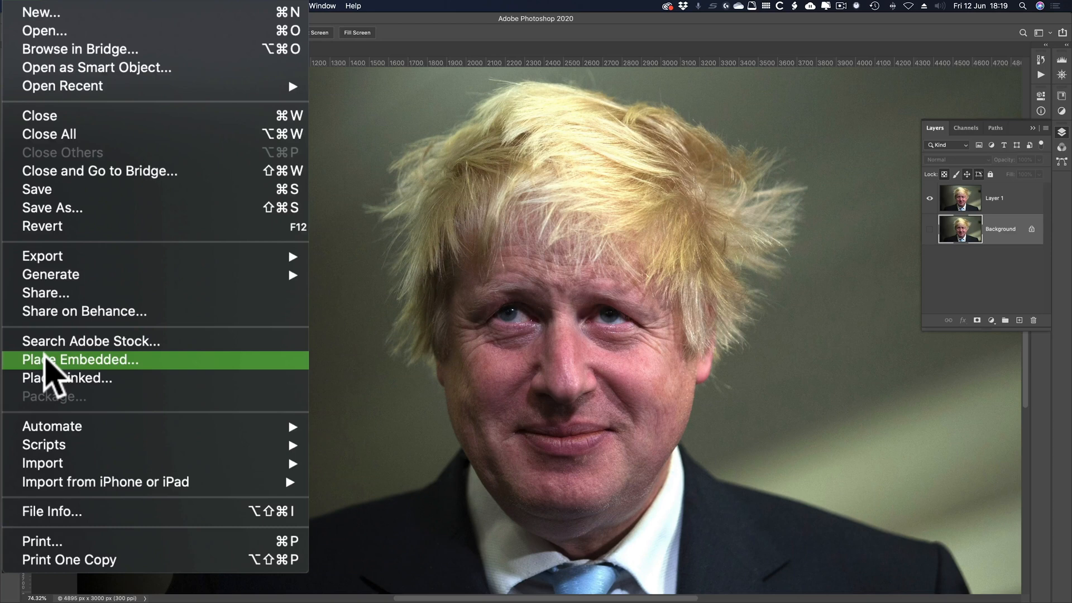
pyautogui.click(45, 358)
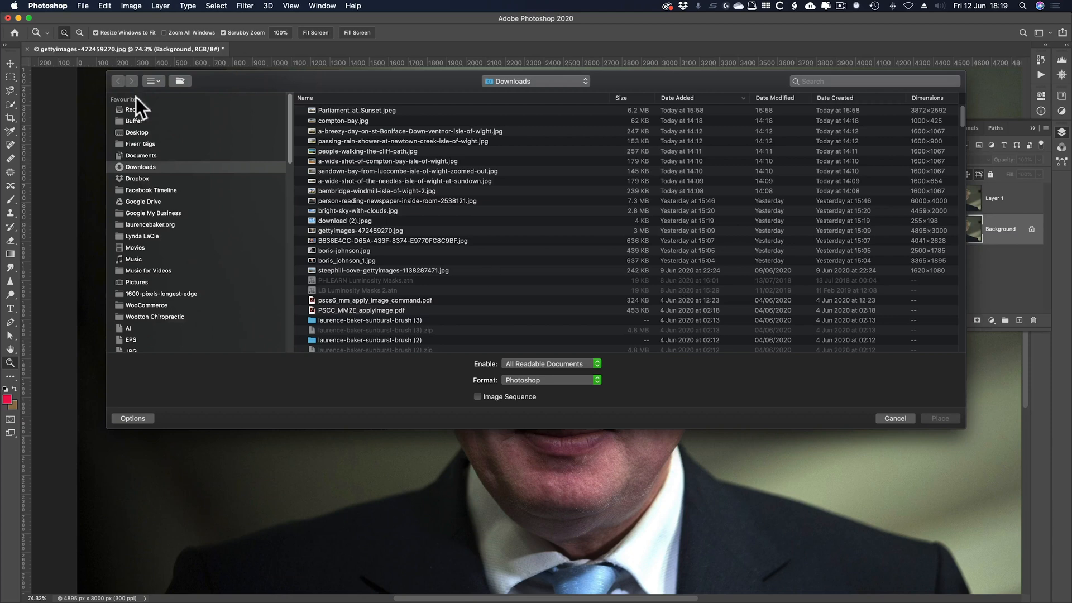
pyautogui.click(318, 111)
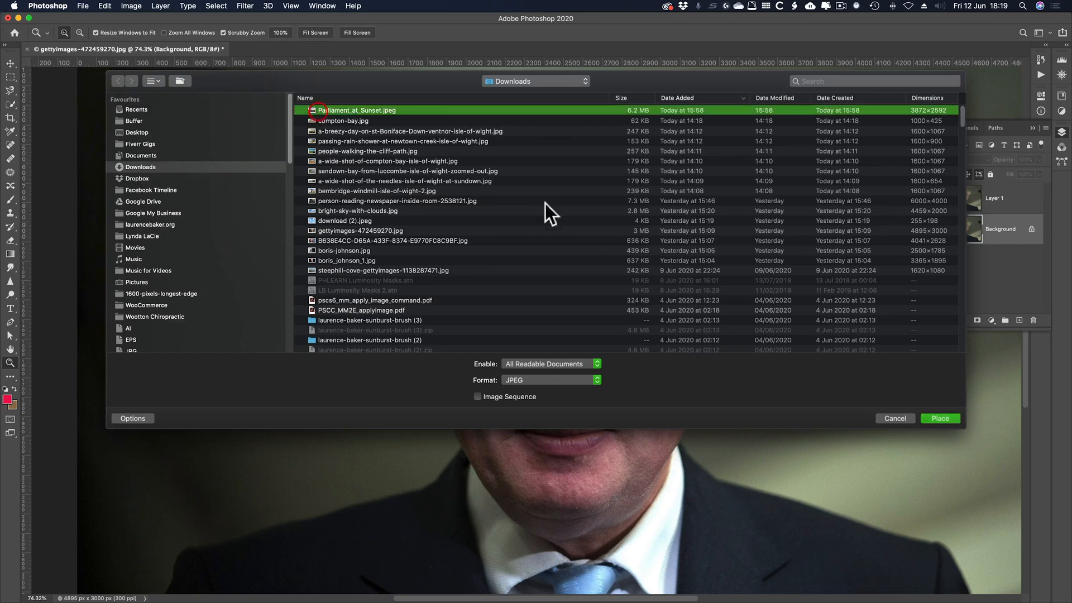
pyautogui.click(927, 418)
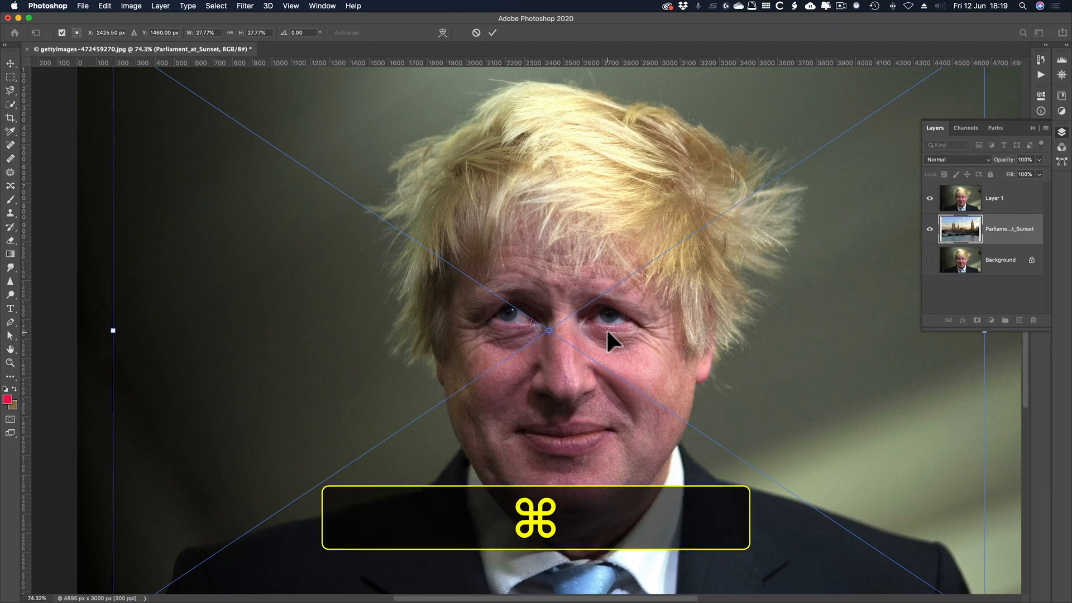
# Step: Enlarge the placed Parliament image proportionally from its centre to about 31%, so it extends past the canvas on every side
pyautogui.press('super+minus')
pyautogui.press('super+minus')
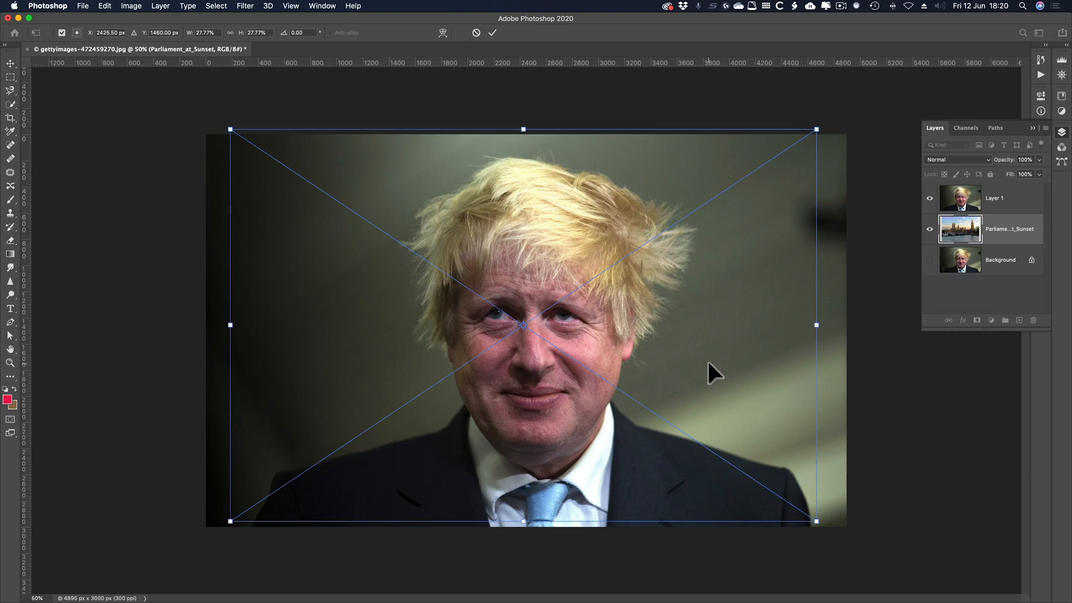
pyautogui.press('shift')
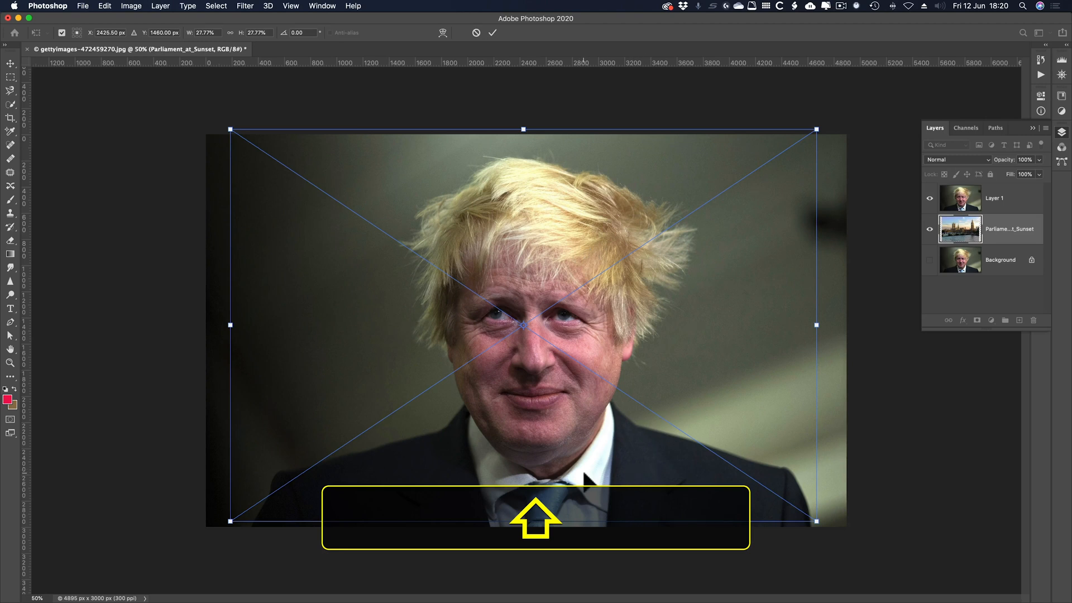
pyautogui.press('alt')
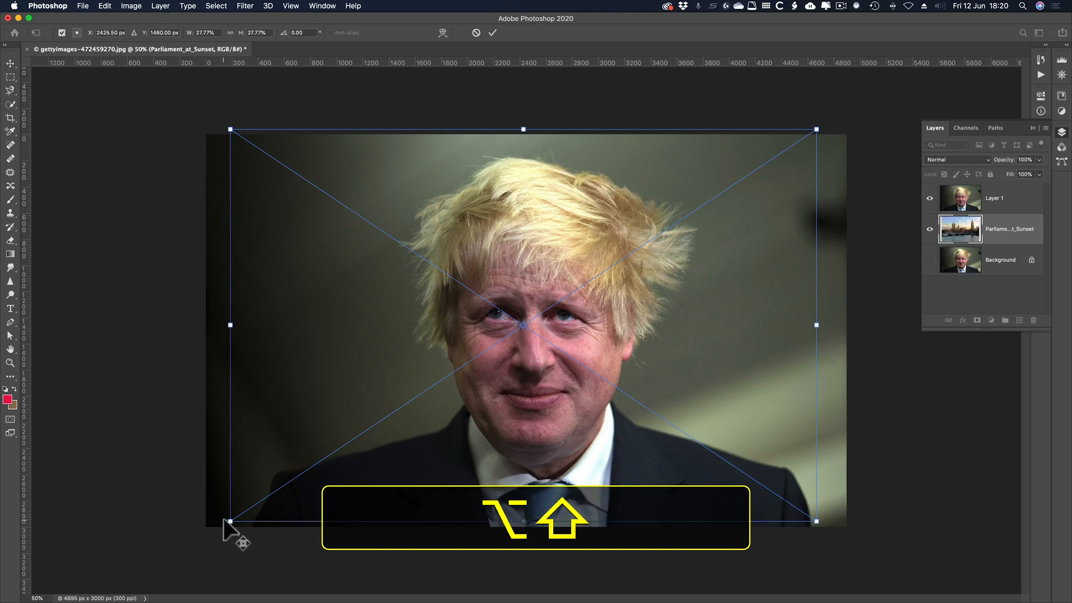
pyautogui.moveTo(229, 522); pyautogui.dragTo(186, 526)
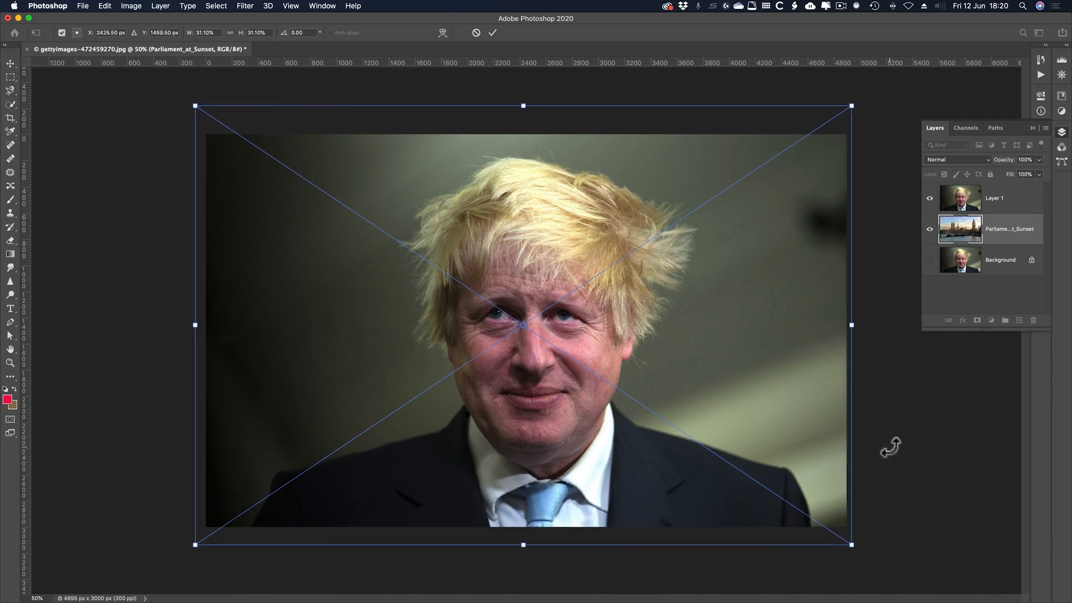
# Step: Scale the placed image proportionally to about 30.86% so its right edge snaps to the canvas's right edge
pyautogui.press('super+equal')
pyautogui.press('super+equal')
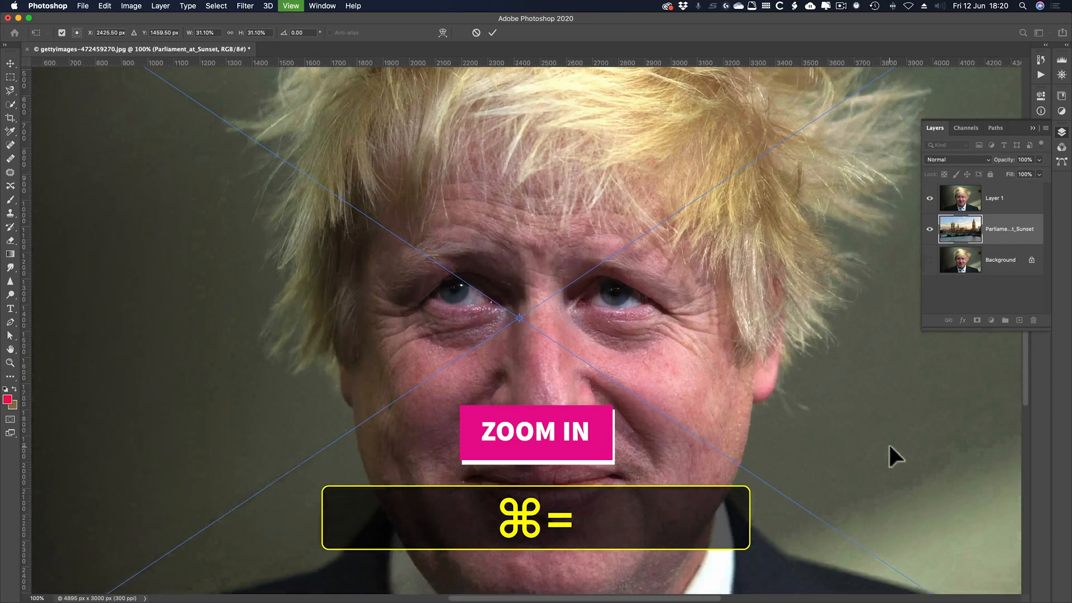
pyautogui.press('super+equal')
pyautogui.press('space')
pyautogui.moveTo(951, 429); pyautogui.dragTo(287, 395)
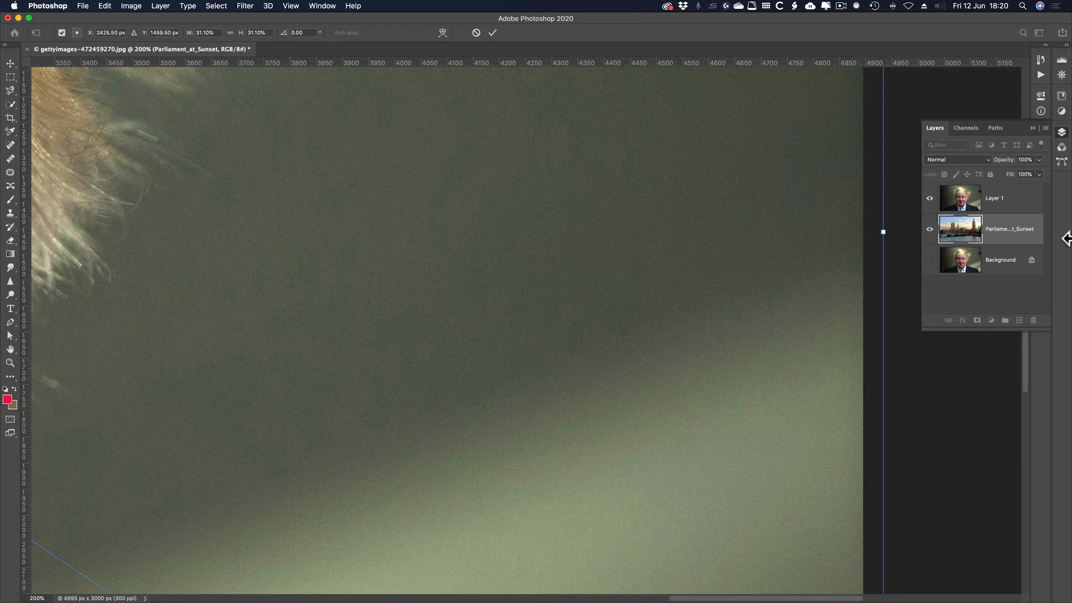
pyautogui.press('shift')
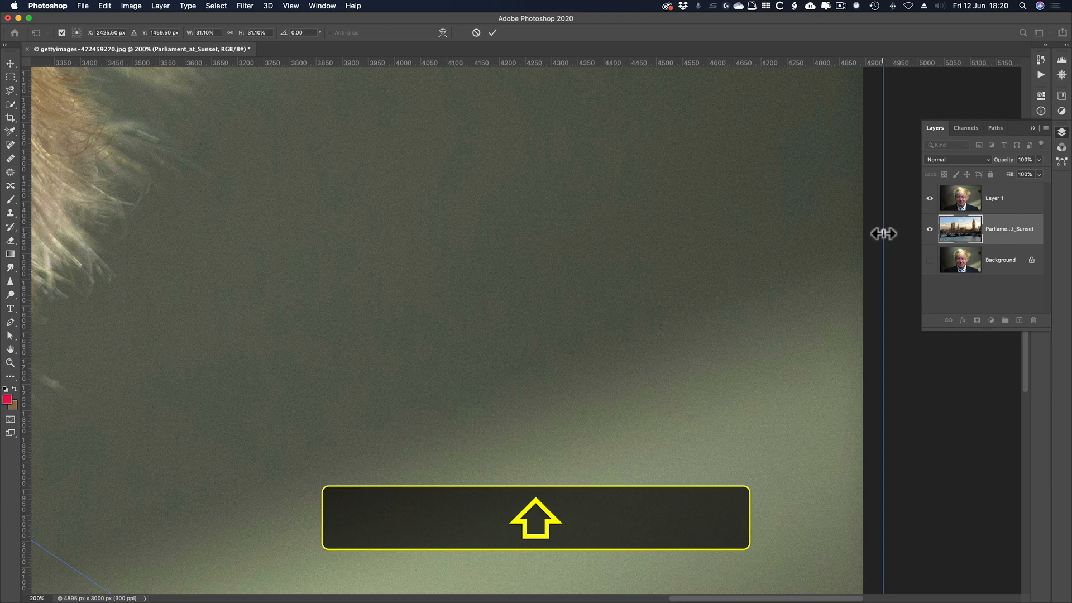
pyautogui.moveTo(881, 232); pyautogui.dragTo(866, 233)
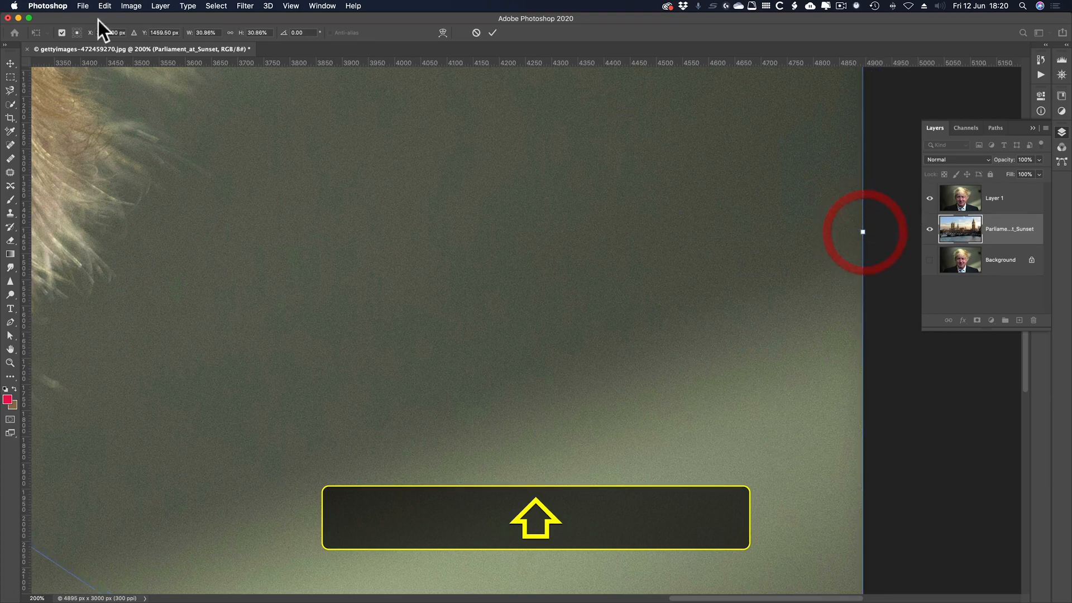
# Step: Check whether Smart Guides are enabled among the view's show options
pyautogui.click(284, 5)
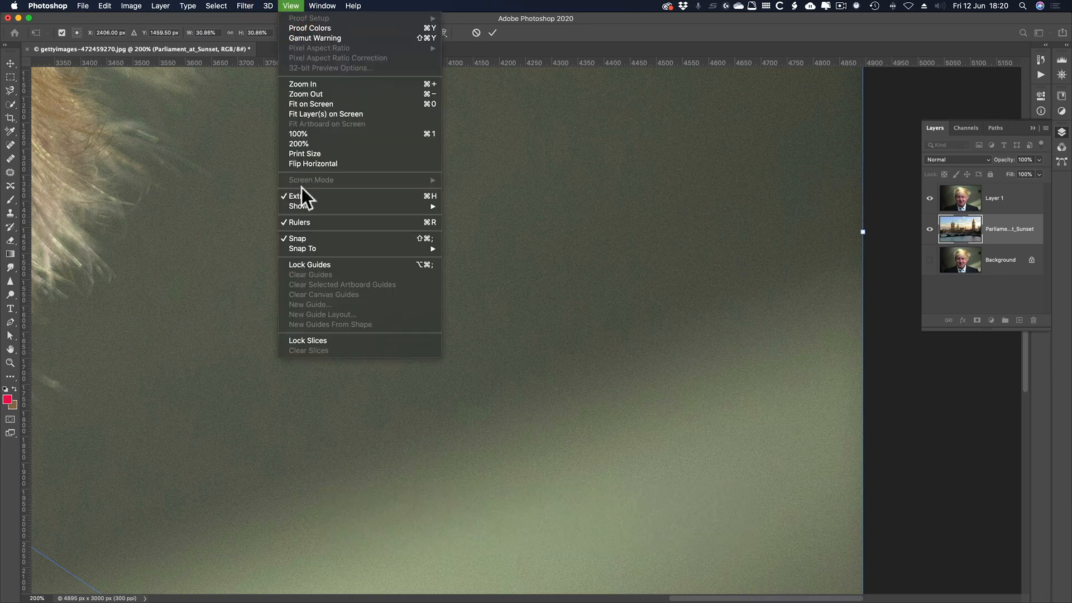
pyautogui.moveTo(303, 208)
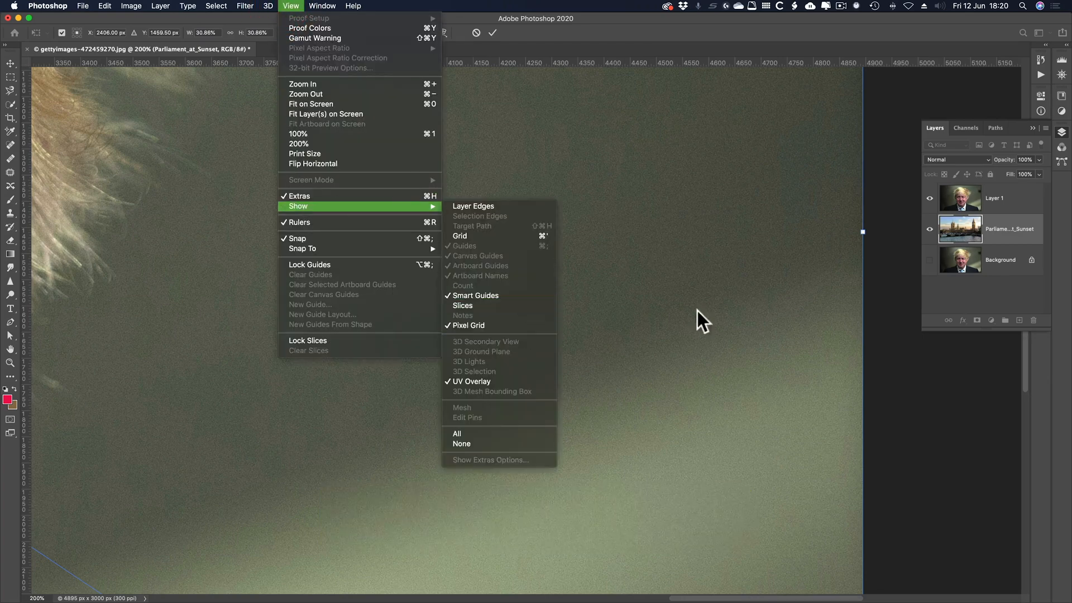
pyautogui.click(903, 367)
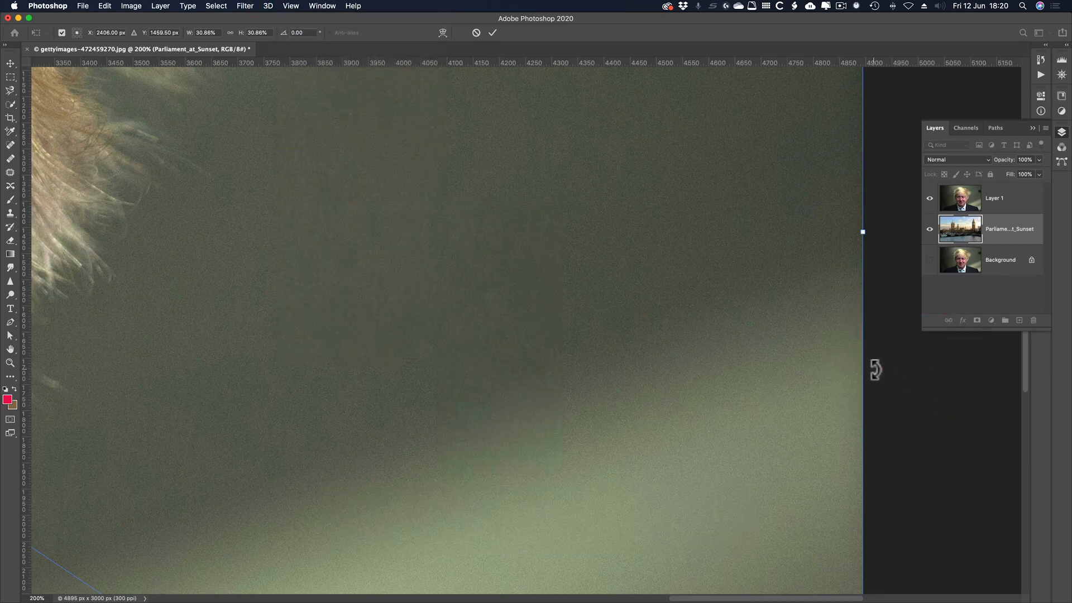
# Step: Scale the placed image proportionally to about 30.34% so its left edge snaps to the canvas's left edge, and commit the transform
pyautogui.press('space')
pyautogui.moveTo(242, 397); pyautogui.dragTo(862, 371)
pyautogui.moveTo(549, 357); pyautogui.dragTo(776, 312)
pyautogui.moveTo(605, 325); pyautogui.dragTo(797, 299)
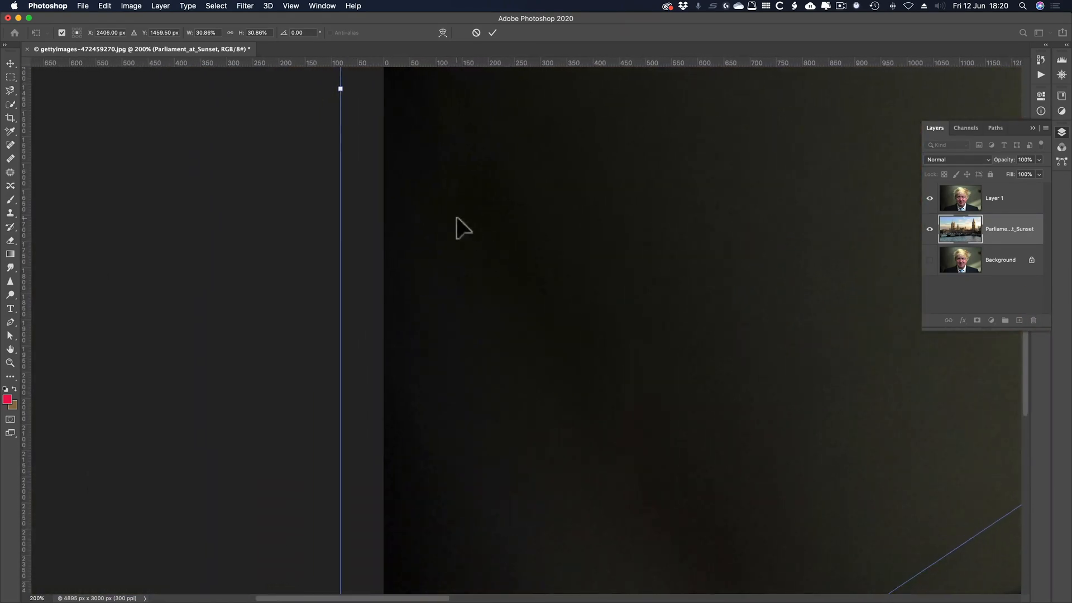
pyautogui.press('shift')
pyautogui.moveTo(340, 89); pyautogui.dragTo(384, 91)
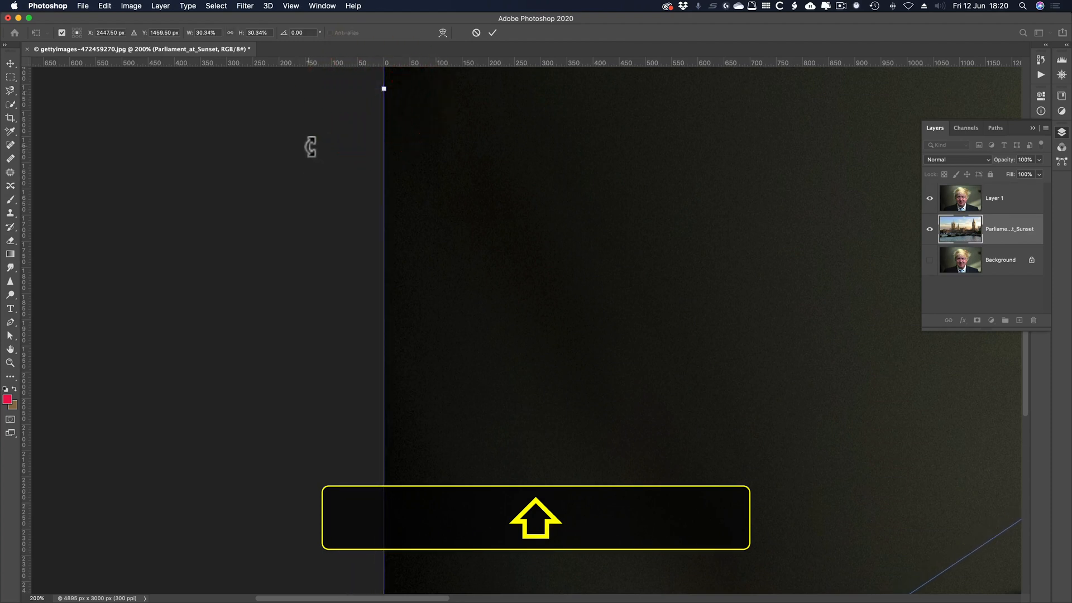
pyautogui.press('super+0')
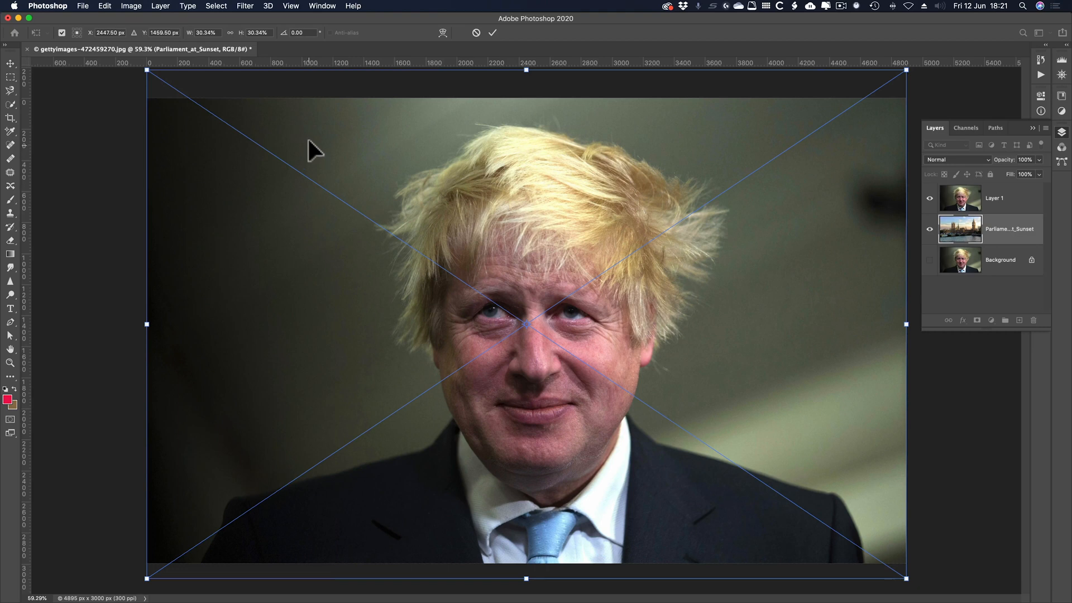
pyautogui.click(490, 35)
pyautogui.press('z')
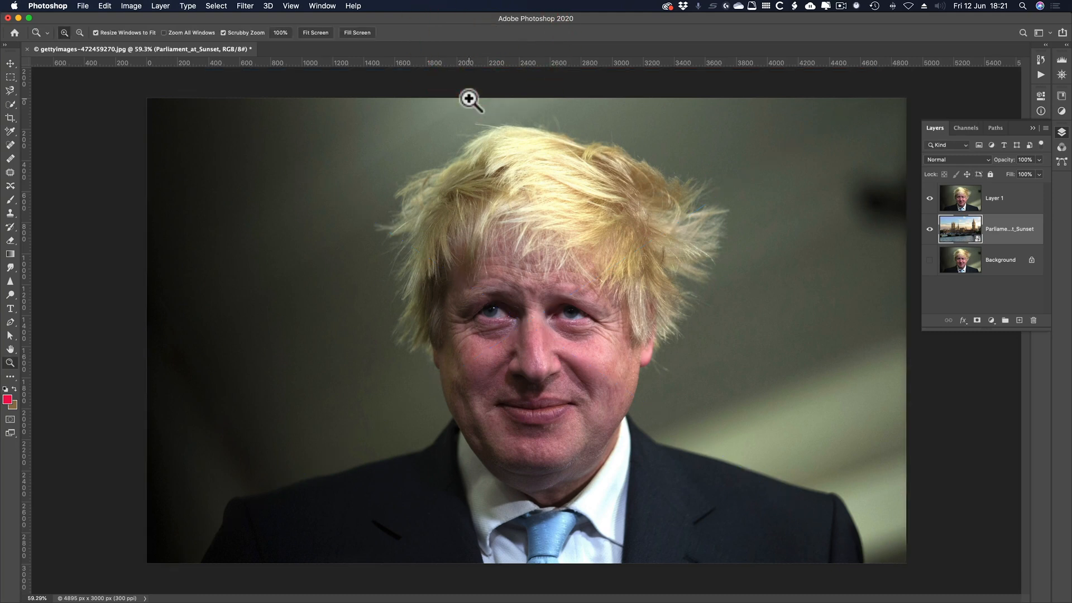
# Step: Review the available Image Interpolation methods in the general preferences without changing the setting
pyautogui.press('super+k')
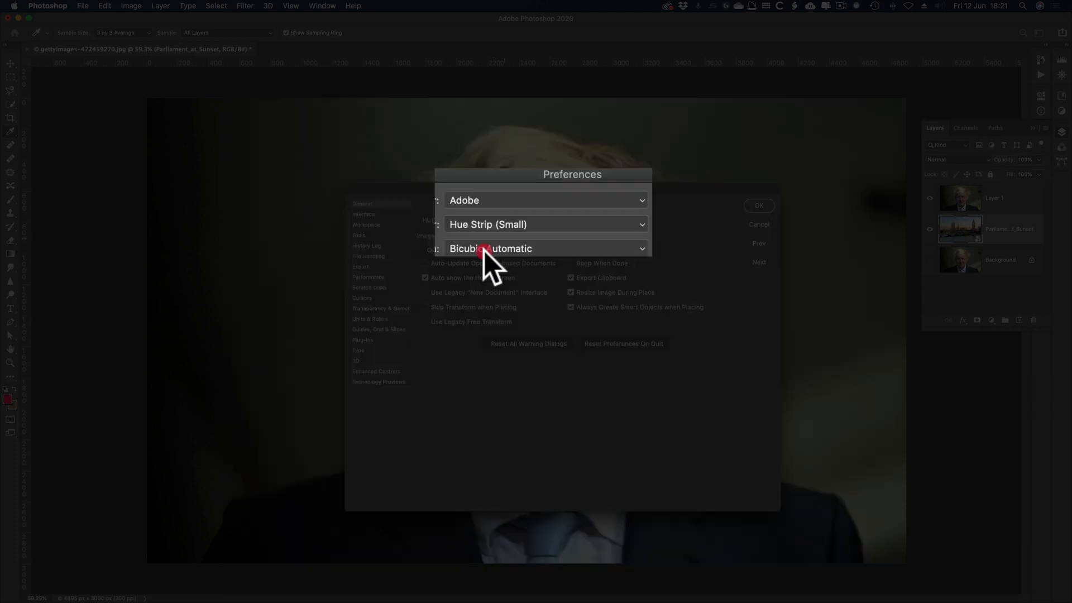
pyautogui.click(457, 176)
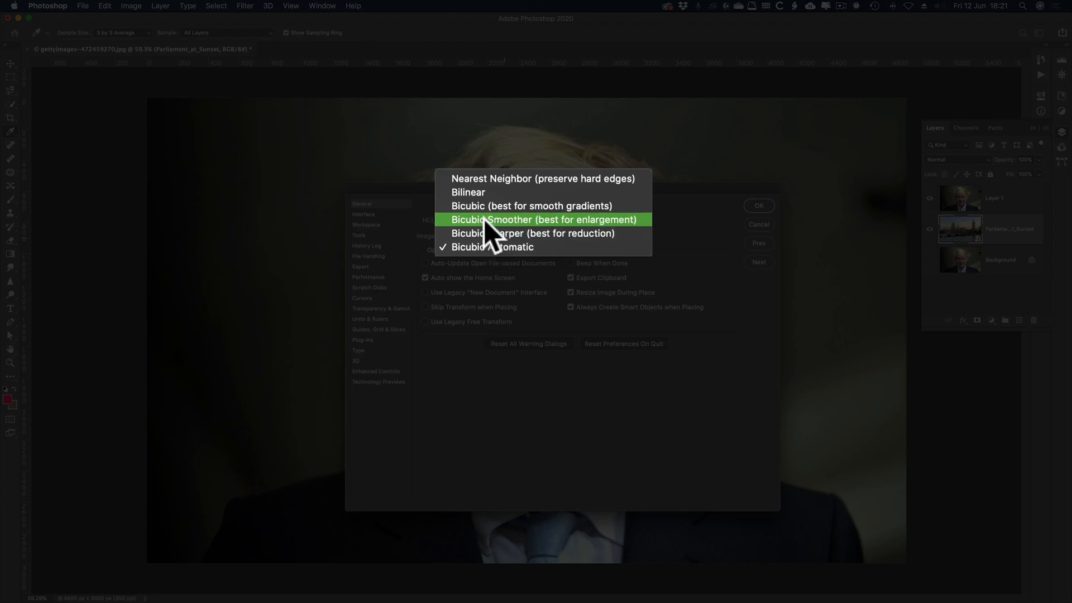
pyautogui.click(768, 225)
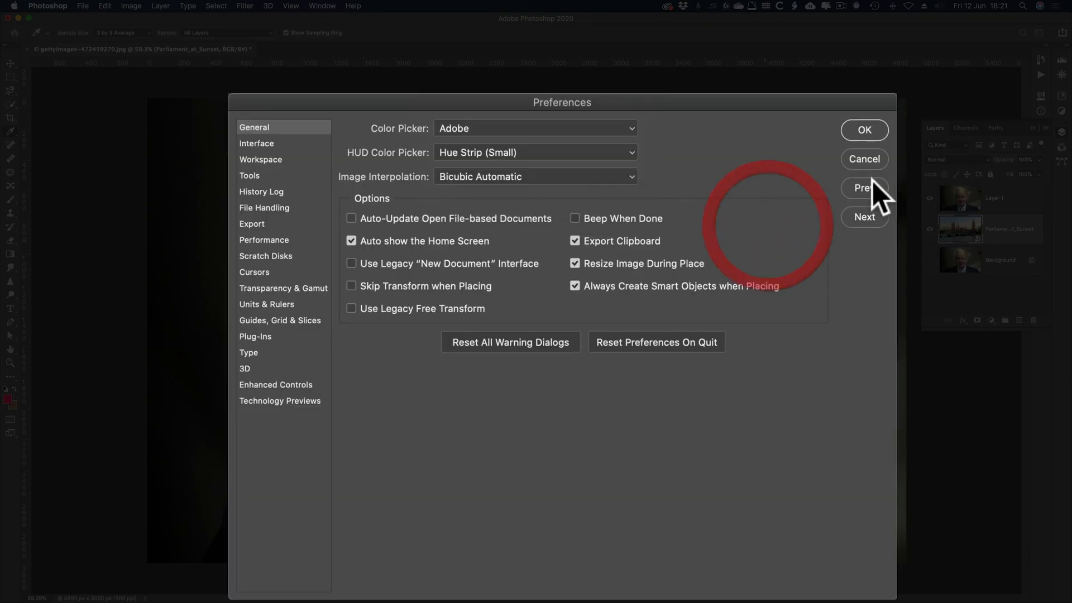
pyautogui.click(863, 160)
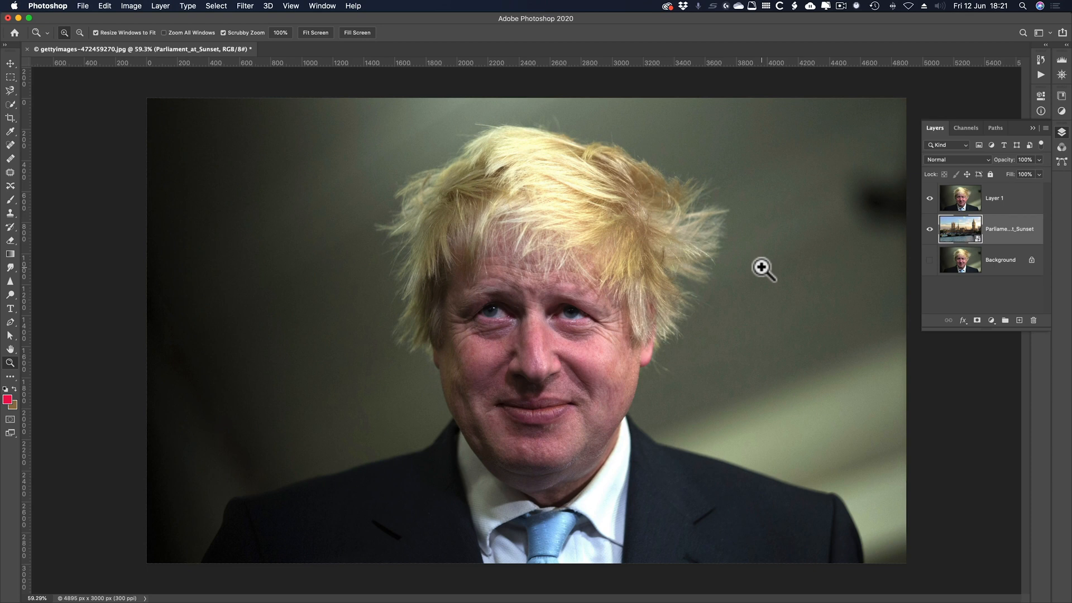
# Step: Select the man on Layer 1 automatically with the Quick Selection tool's Select Subject command
pyautogui.click(960, 198)
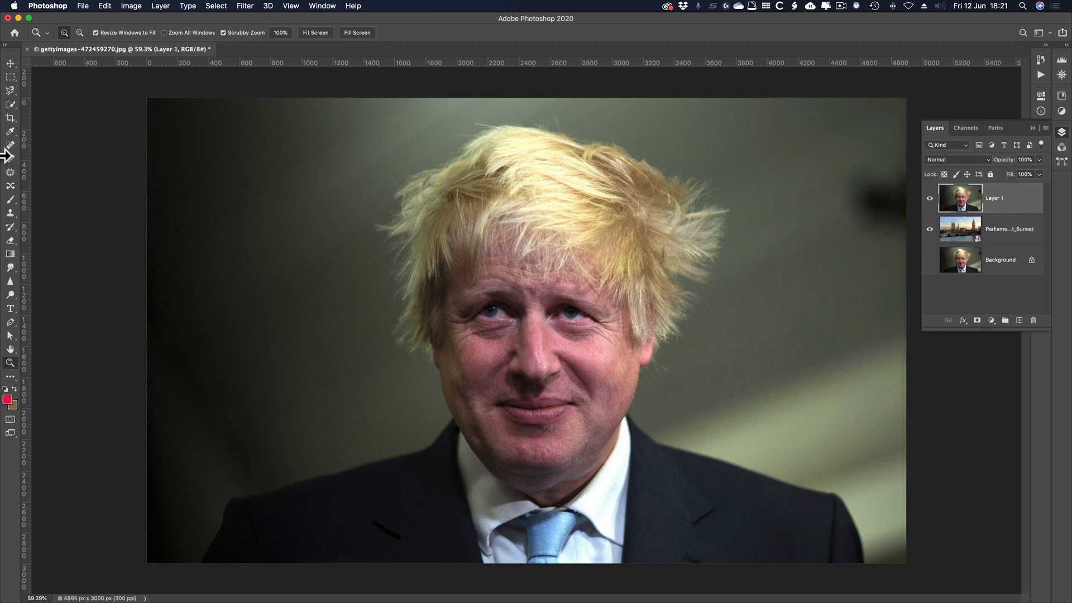
pyautogui.click(30, 90)
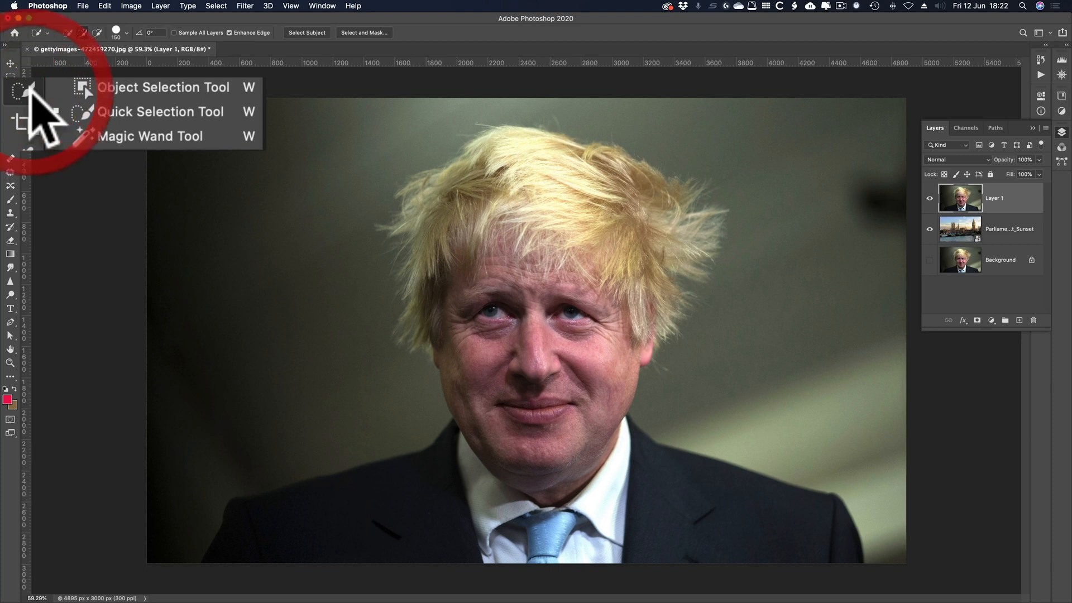
pyautogui.click(30, 90)
pyautogui.click(29, 90)
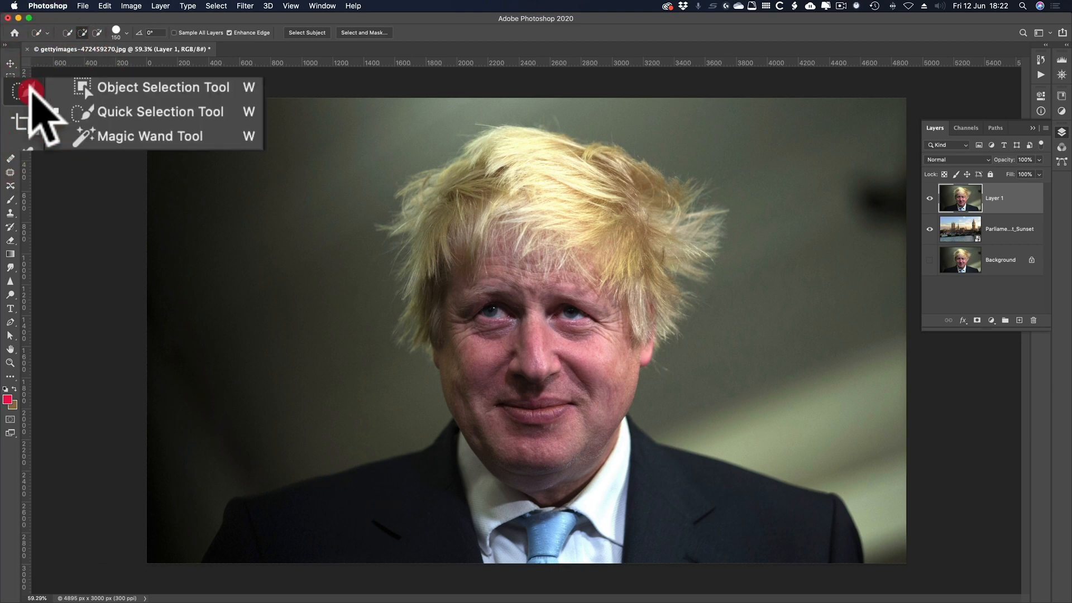
pyautogui.click(14, 104)
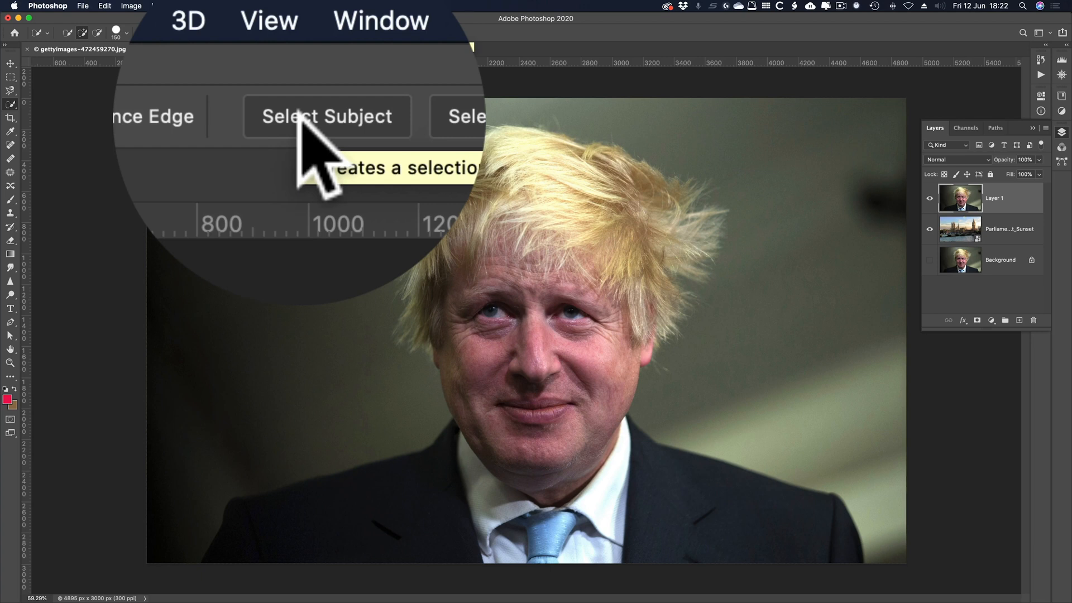
pyautogui.click(300, 33)
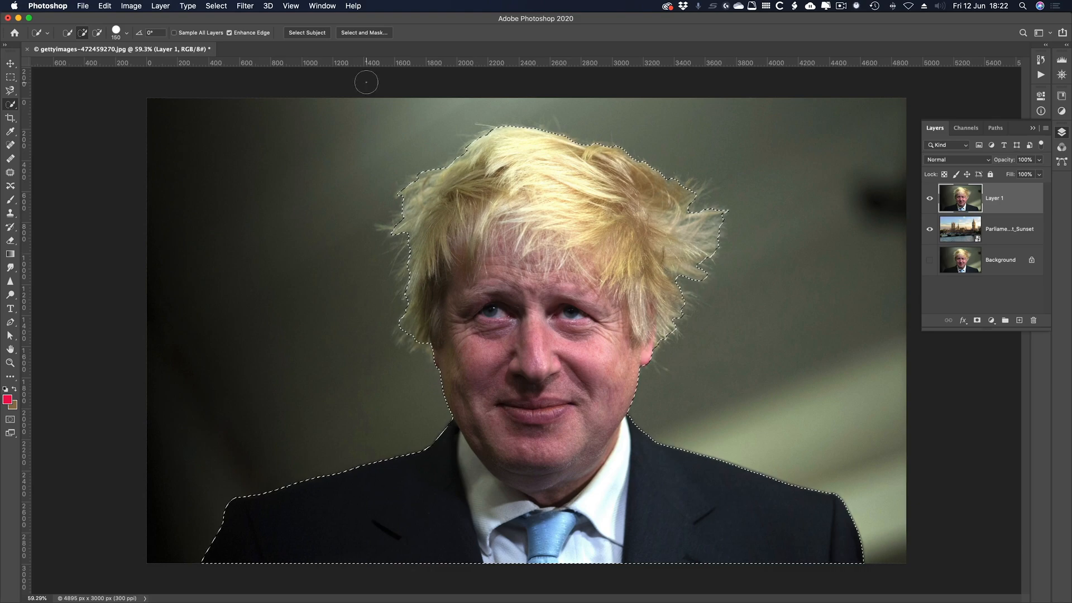
pyautogui.click(215, 5)
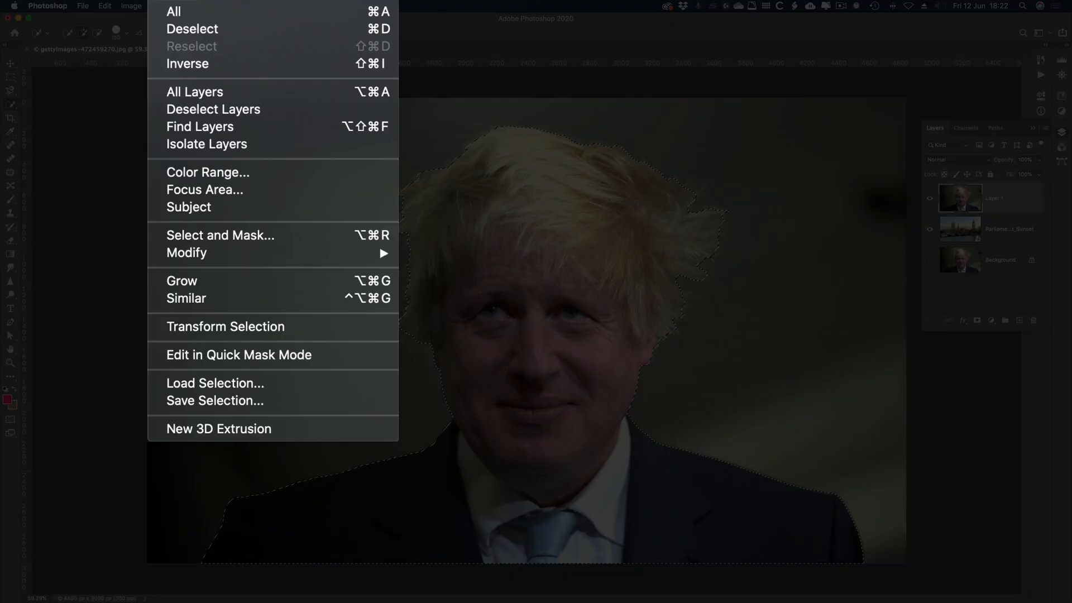
pyautogui.keyDown('shift'); pyautogui.click(216, 234); pyautogui.keyUp('shift')
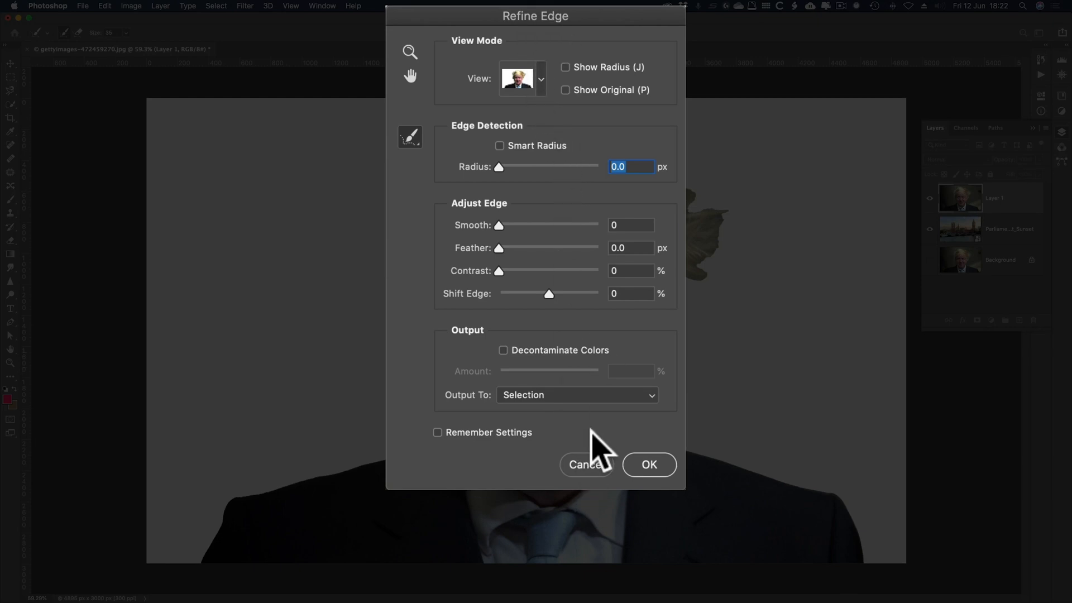
pyautogui.click(586, 463)
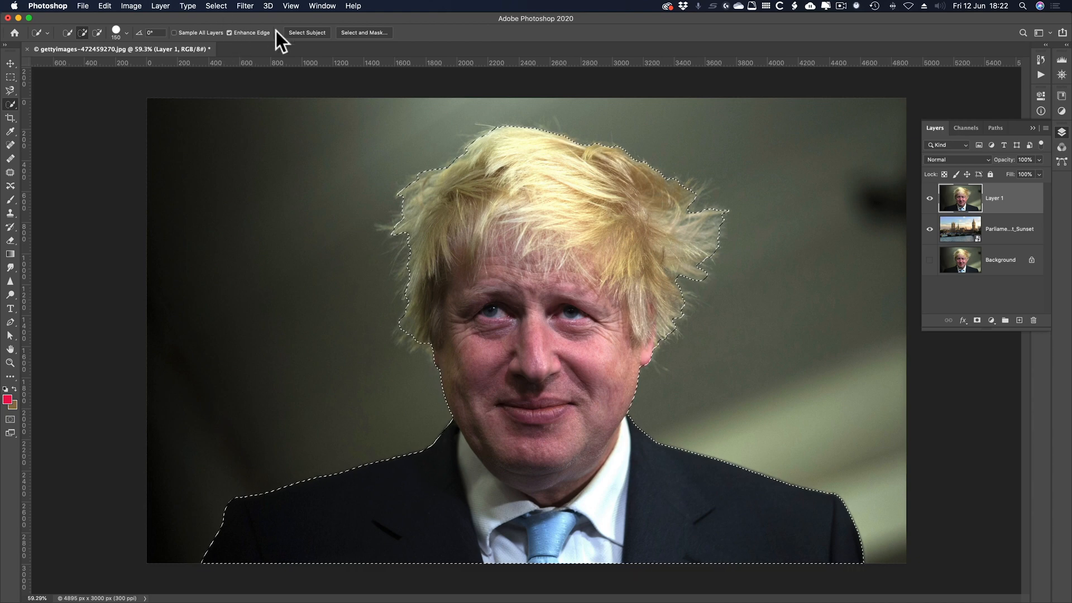
# Step: Open the selection in Select and Mask and preview it in Onion Skin view at 0% transparency
pyautogui.click(351, 32)
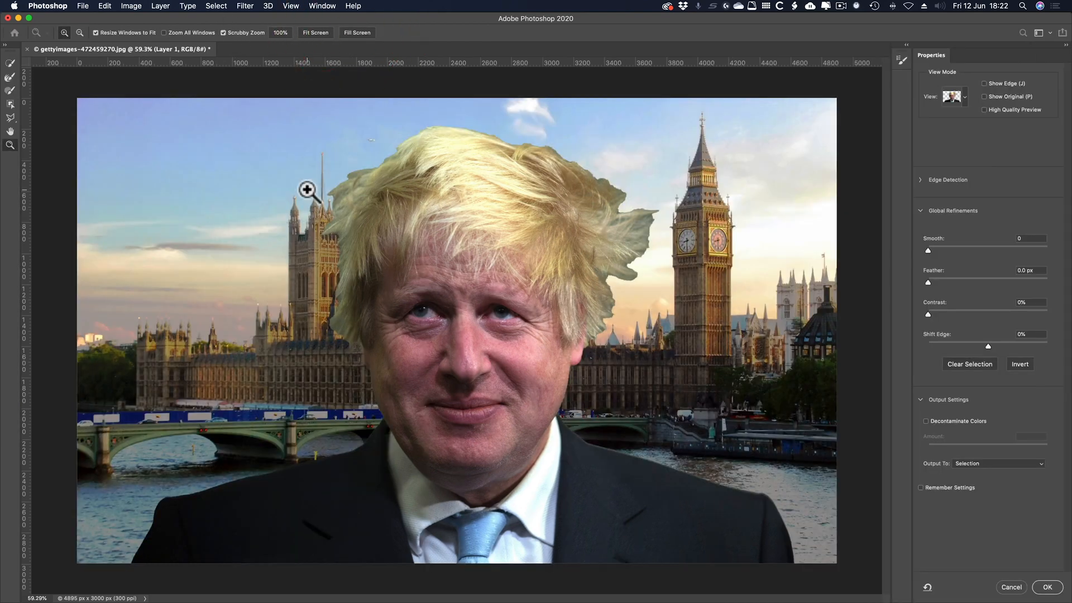
pyautogui.click(962, 97)
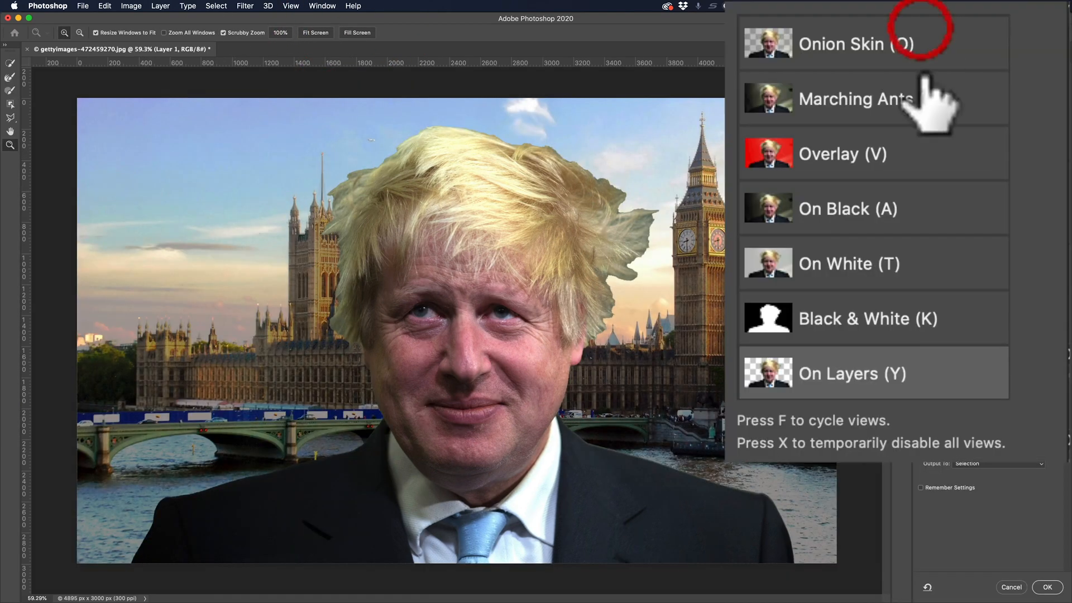
pyautogui.click(874, 381)
pyautogui.click(784, 53)
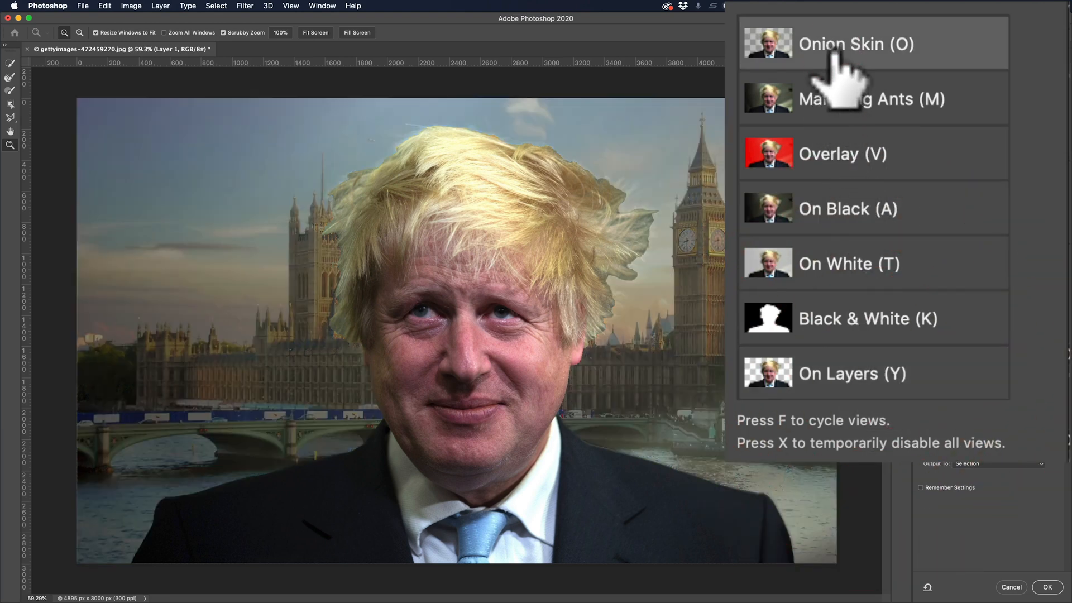
pyautogui.moveTo(992, 135); pyautogui.dragTo(877, 134)
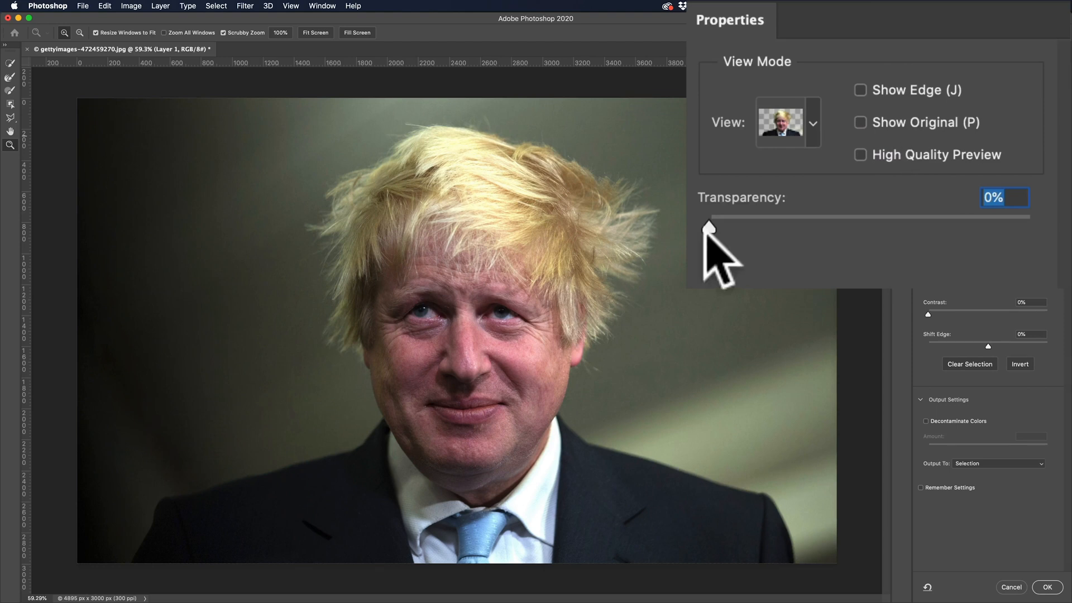
pyautogui.moveTo(705, 228)
pyautogui.mouseDown()
pyautogui.moveTo(831, 229)
pyautogui.moveTo(708, 229)
pyautogui.mouseUp()
# Step: Switch the preview to On Layers and activate the Refine Edge Brush tool
pyautogui.click(965, 109)
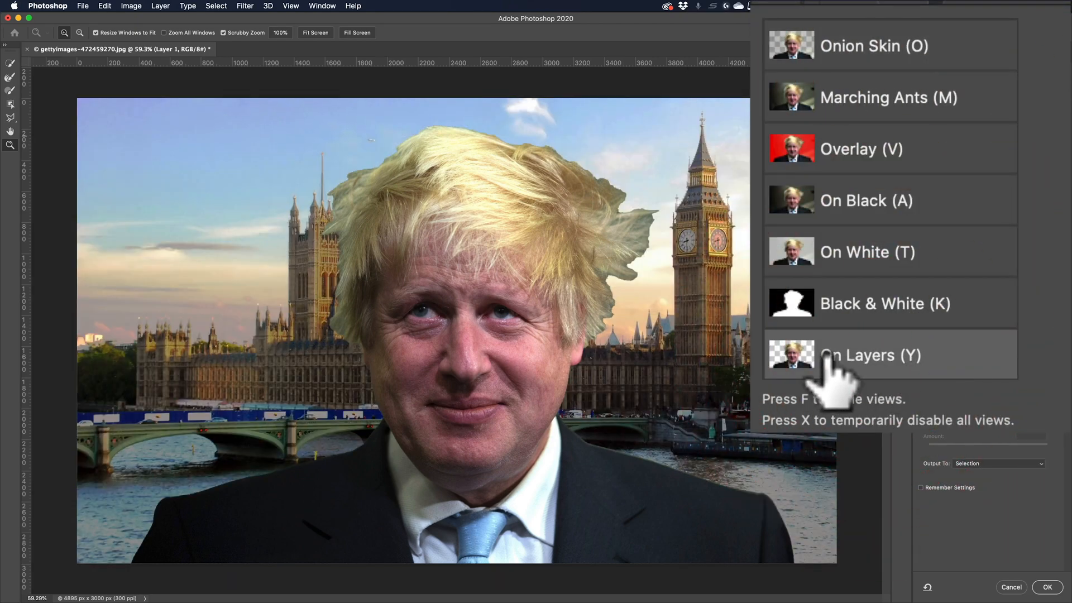
pyautogui.click(947, 111)
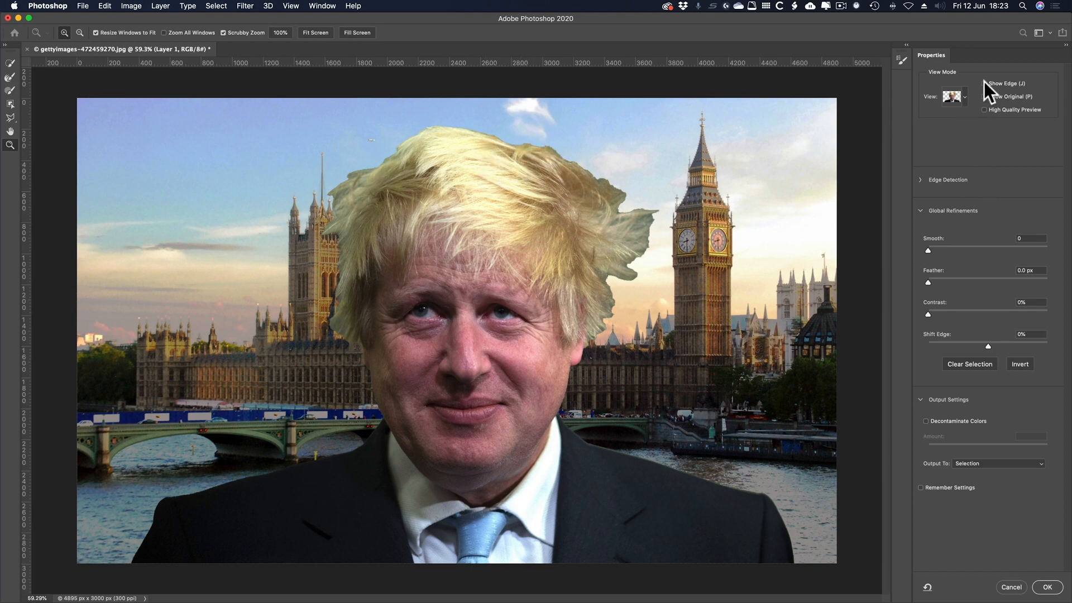
pyautogui.click(10, 91)
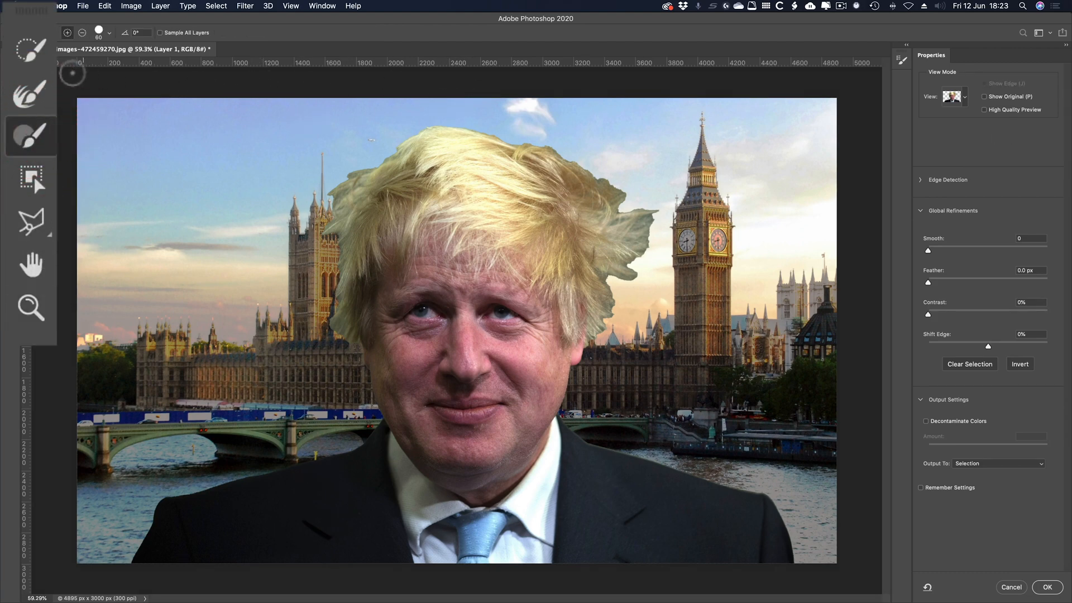
pyautogui.click(31, 49)
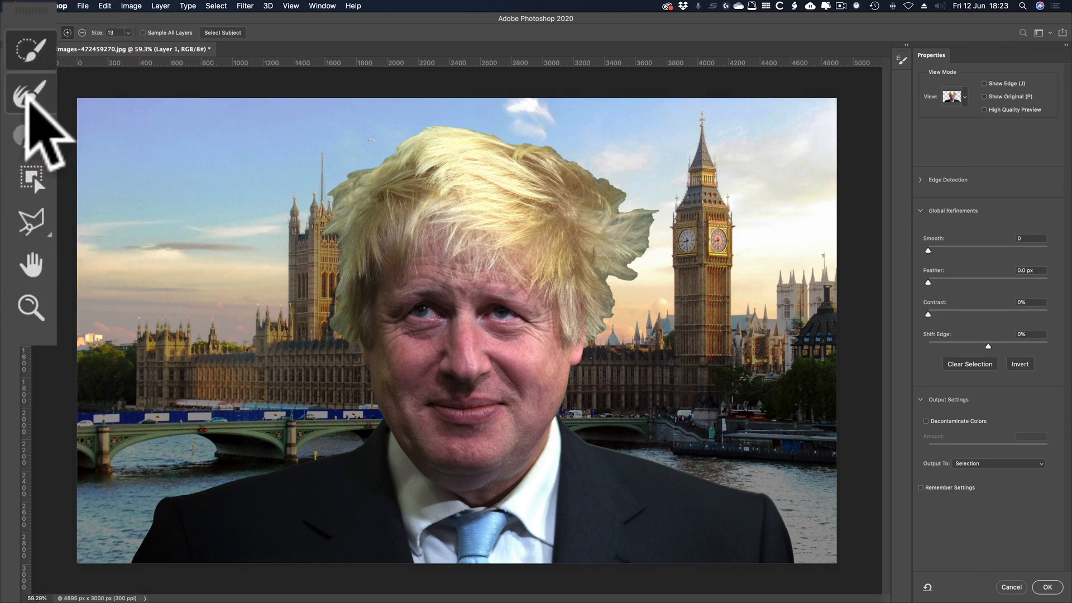
pyautogui.click(28, 94)
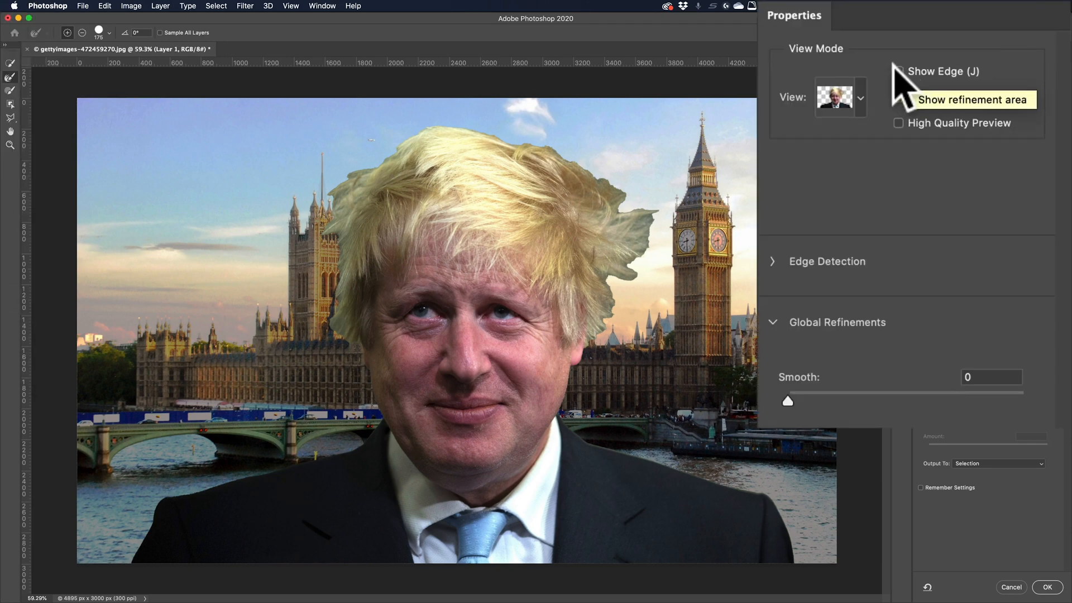
# Step: Show the refinement edge and try an edge detection radius of 250 px with Smart Radius enabled
pyautogui.click(775, 261)
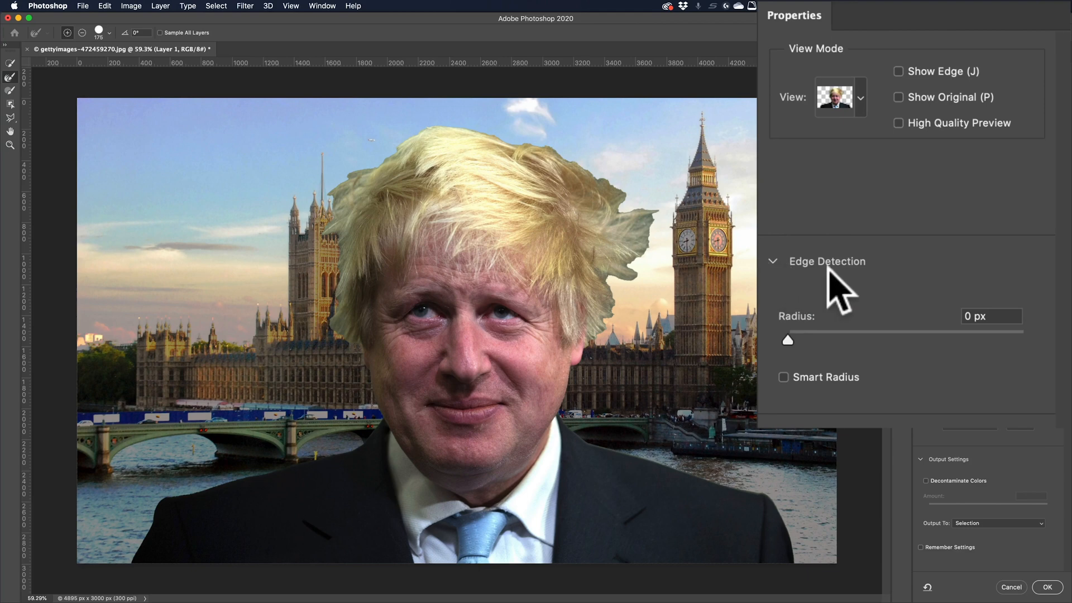
pyautogui.click(901, 72)
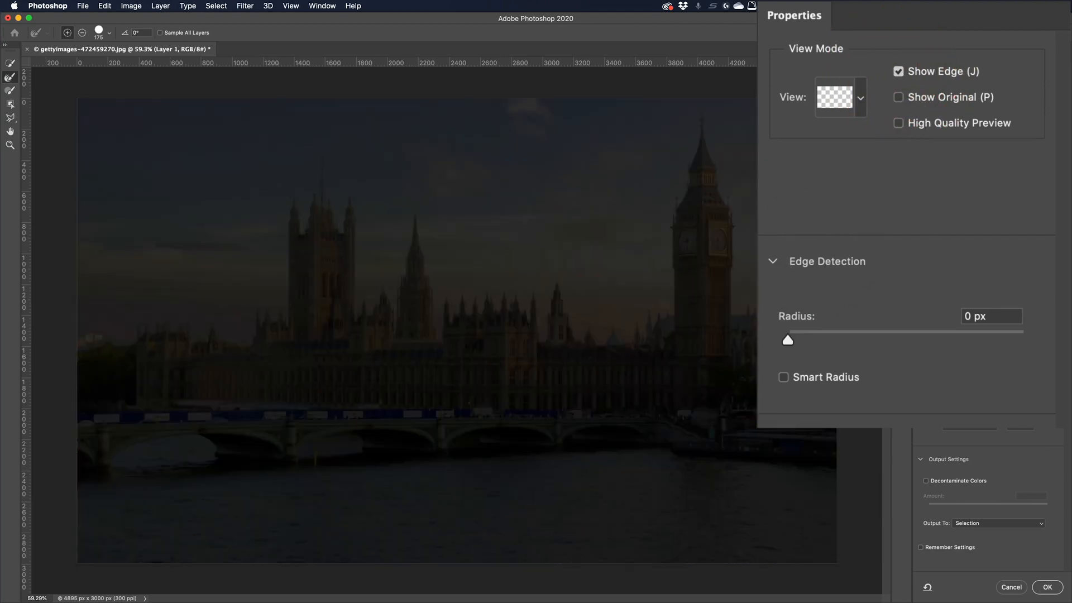
pyautogui.click(788, 341)
pyautogui.moveTo(788, 341); pyautogui.dragTo(858, 338)
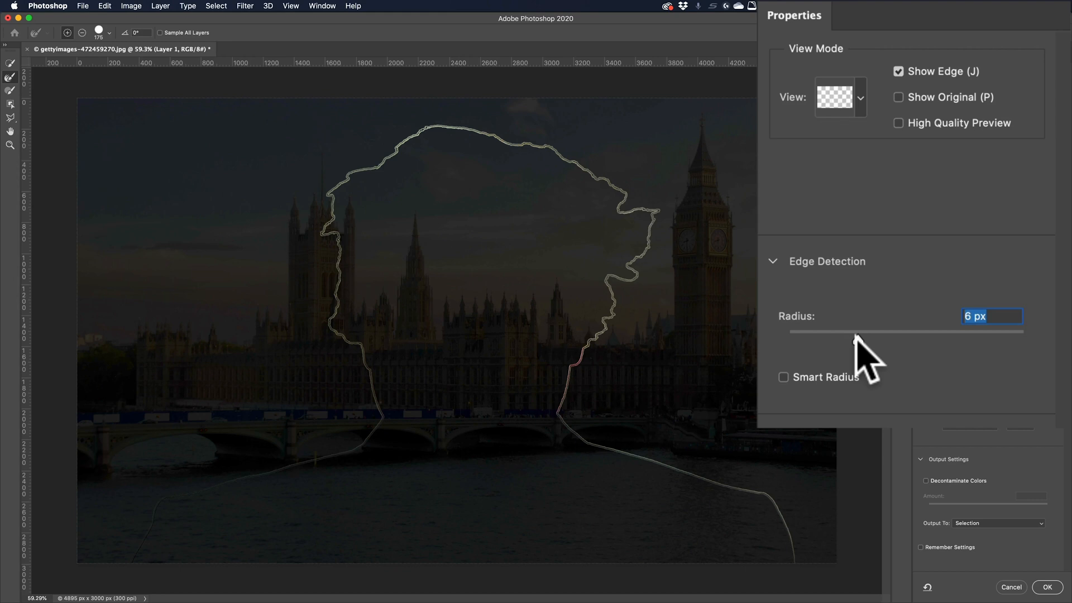
pyautogui.moveTo(858, 337); pyautogui.dragTo(1052, 337)
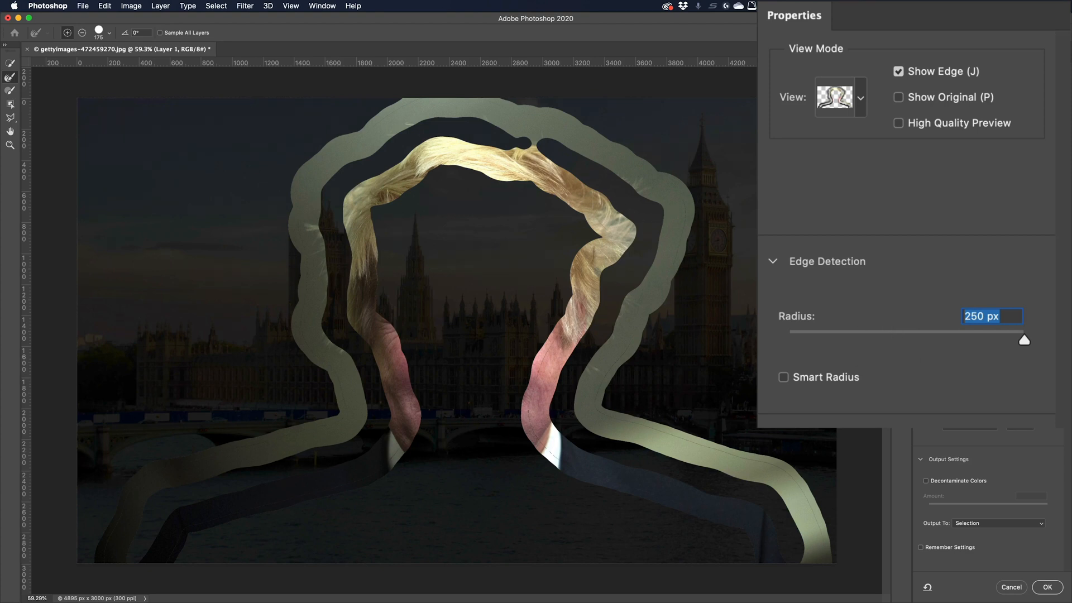
pyautogui.click(783, 377)
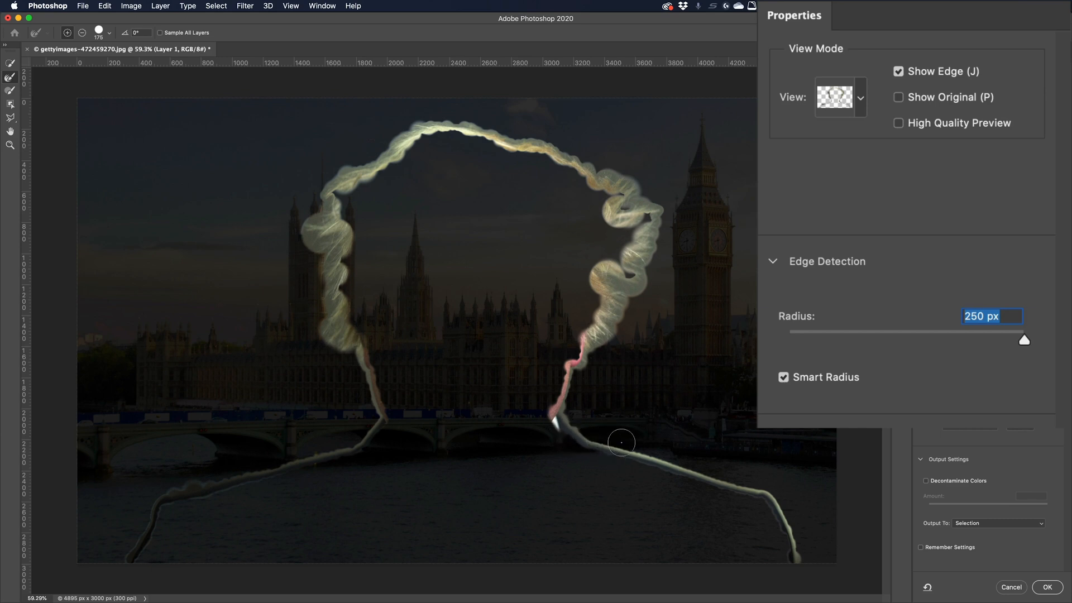
# Step: Hide the refinement edge and reset edge detection to a 0 px radius with Smart Radius off
pyautogui.click(898, 71)
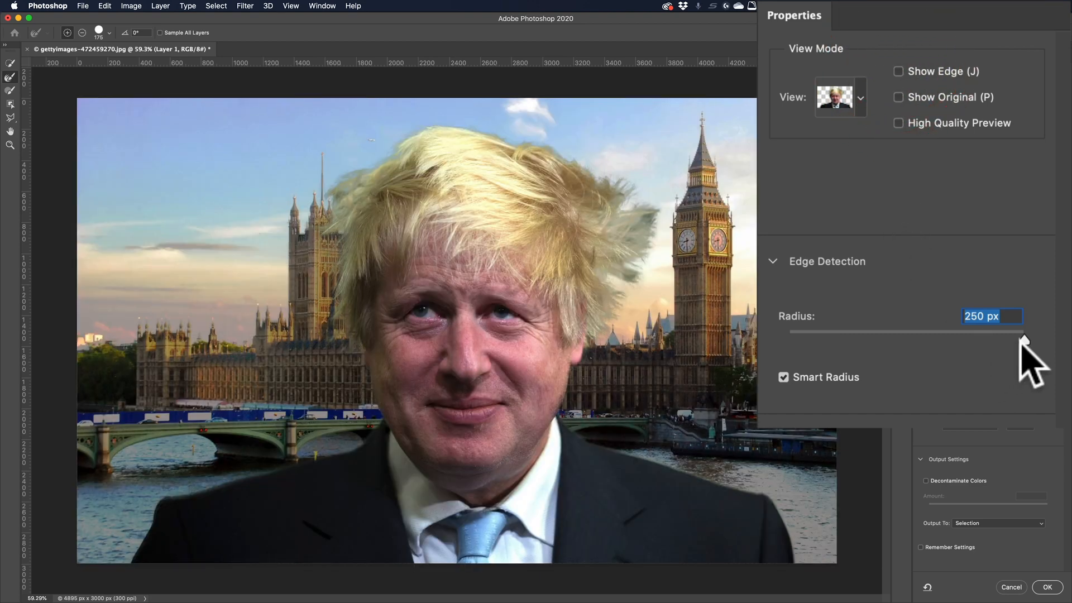
pyautogui.moveTo(1023, 339); pyautogui.dragTo(787, 339)
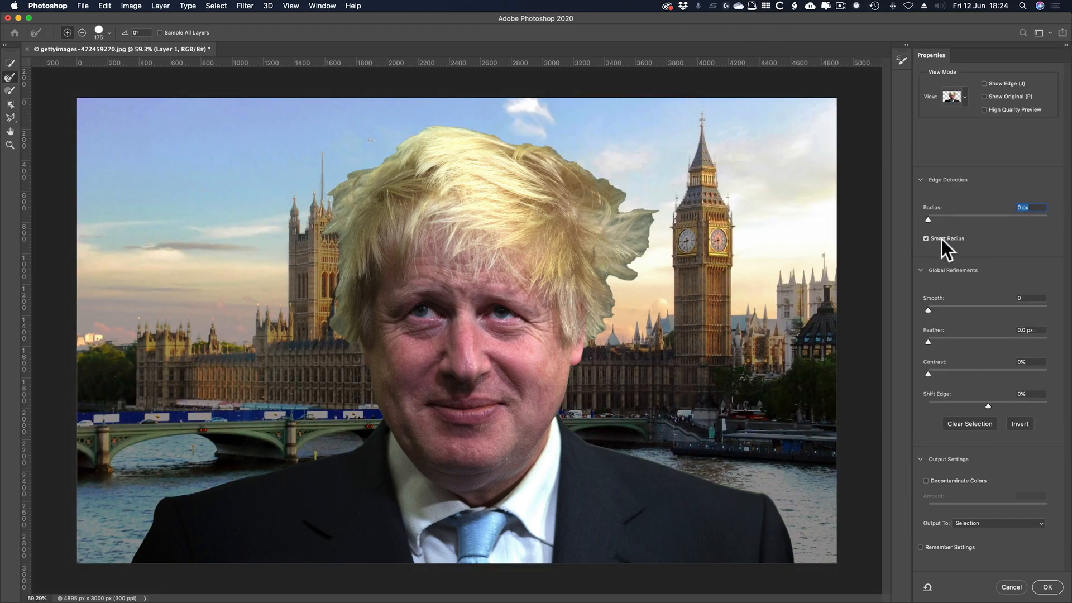
pyautogui.click(926, 239)
# Step: Switch the preview to Onion Skin and set its transparency to 31%
pyautogui.press('o')
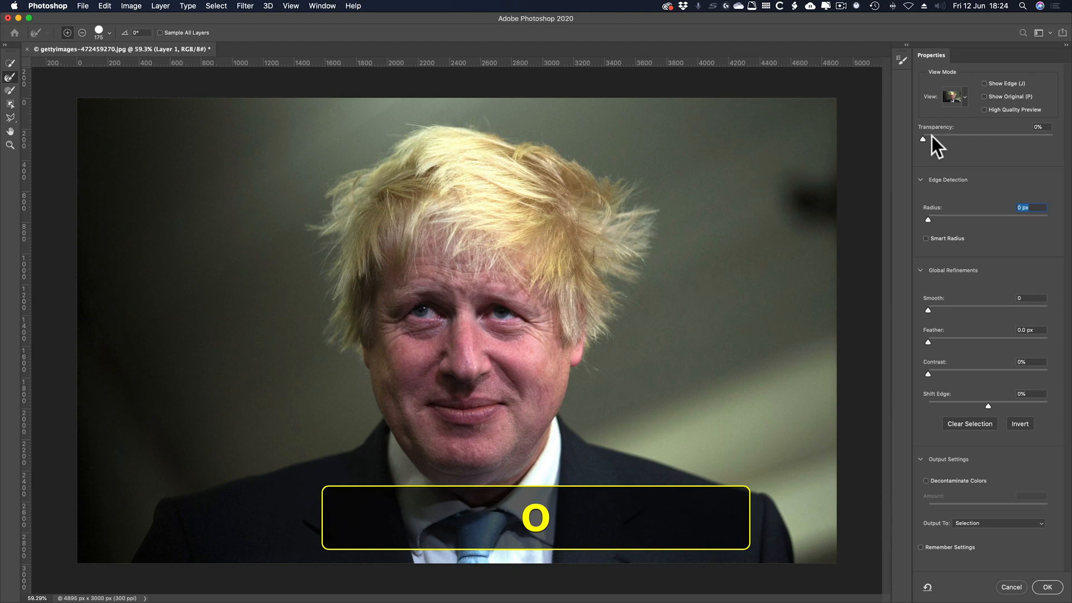
pyautogui.moveTo(931, 137); pyautogui.dragTo(969, 137)
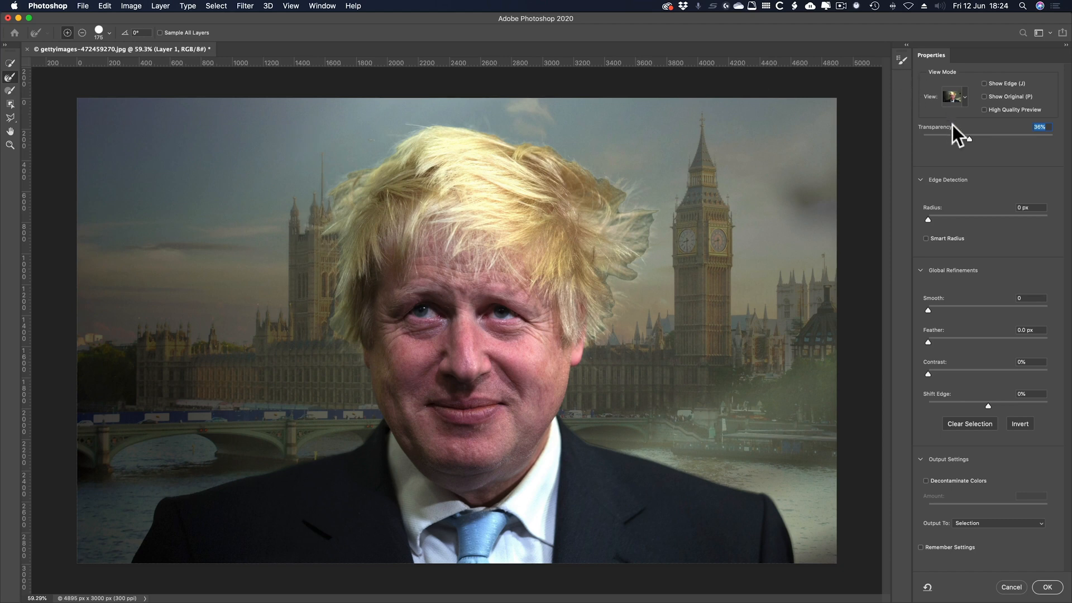
pyautogui.moveTo(973, 138); pyautogui.dragTo(964, 136)
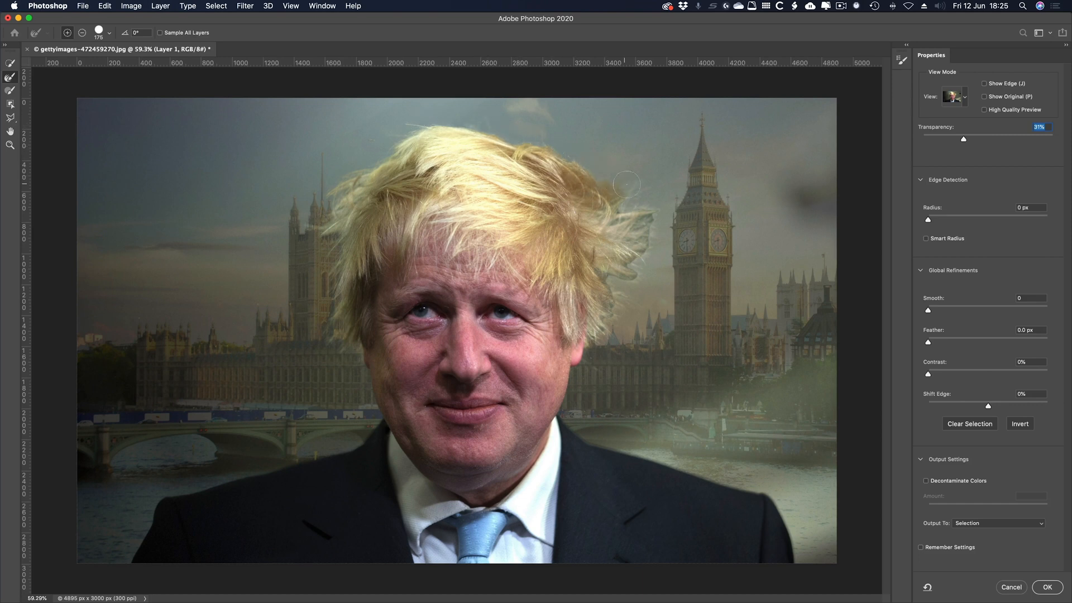
# Step: Paint around the whole outline of the man's hair with the Refine Edge Brush, and check the refined selection in On Layers view
pyautogui.moveTo(628, 203)
pyautogui.mouseDown()
pyautogui.moveTo(650, 214)
pyautogui.moveTo(644, 260)
pyautogui.moveTo(625, 280)
pyautogui.moveTo(598, 348)
pyautogui.mouseUp()
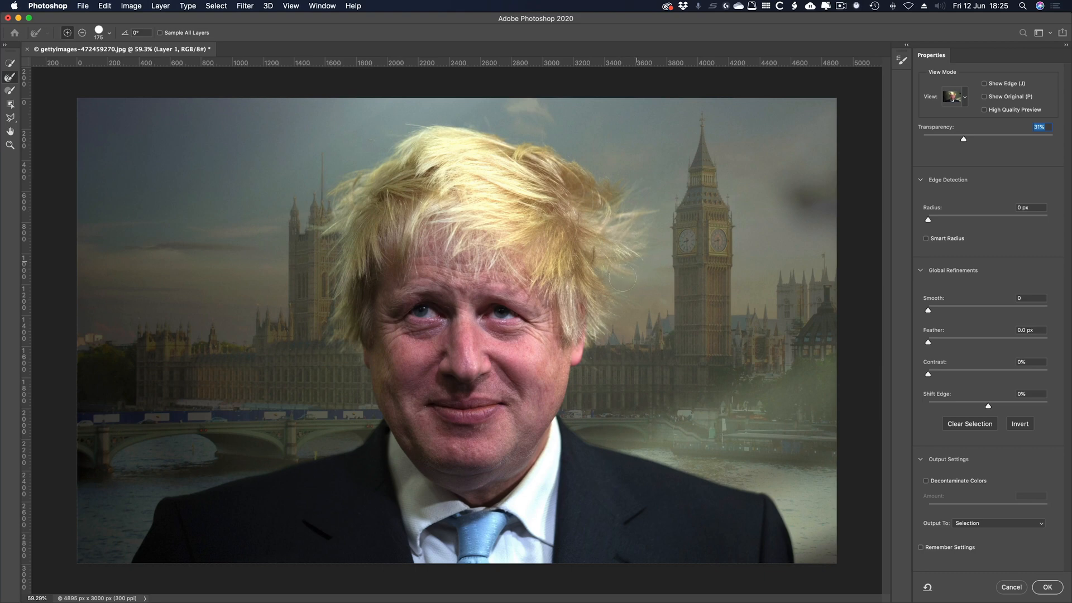
pyautogui.click(990, 82)
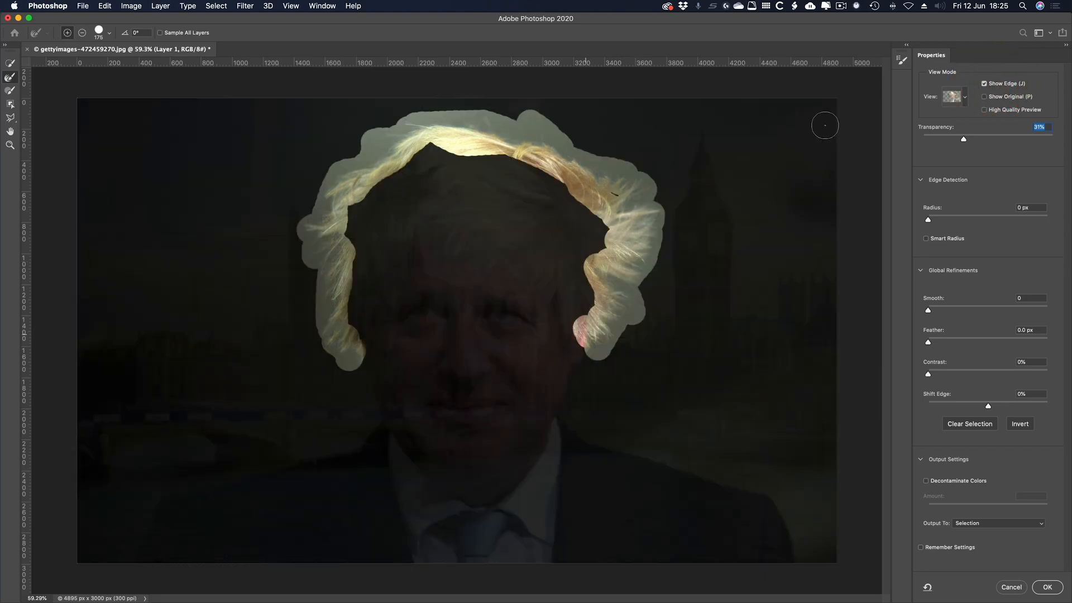
pyautogui.click(984, 83)
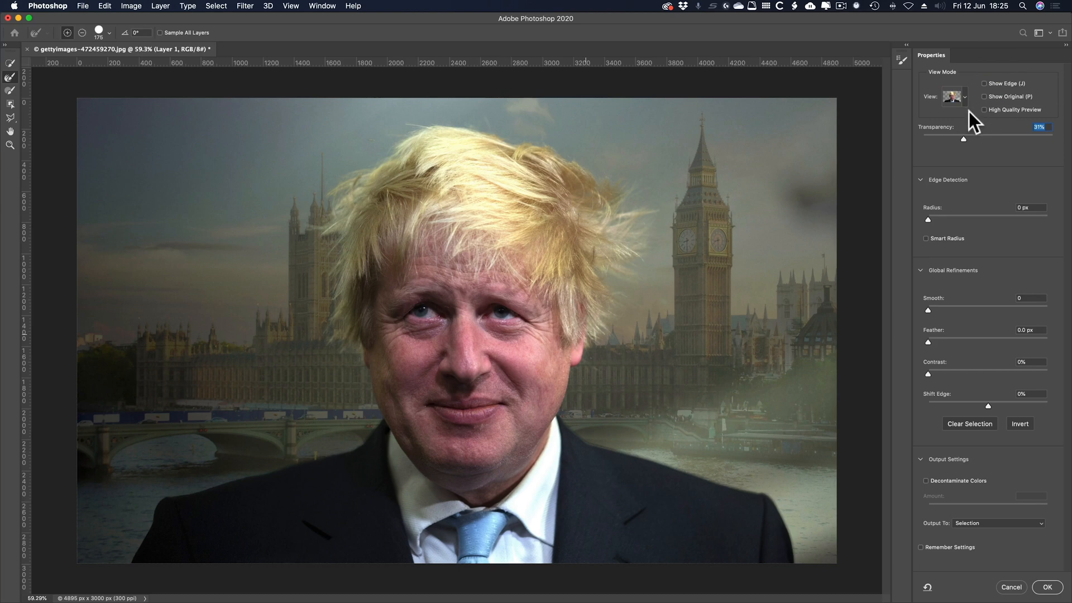
pyautogui.press('y')
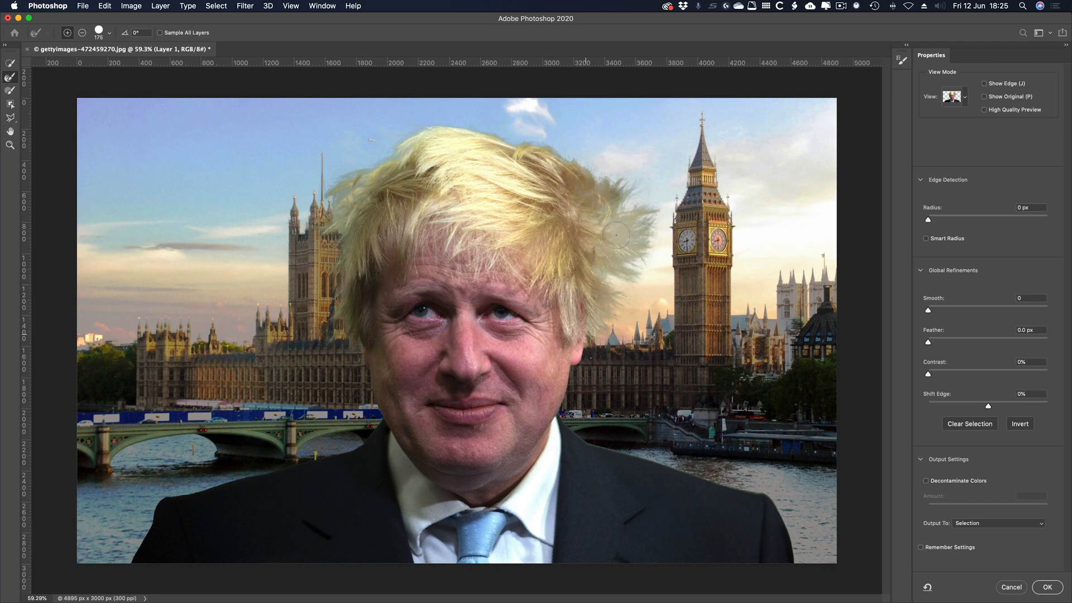
# Step: Try the maximum Smooth value of 100 and inspect its effect on the wispy hair close up and across the whole image
pyautogui.click(920, 180)
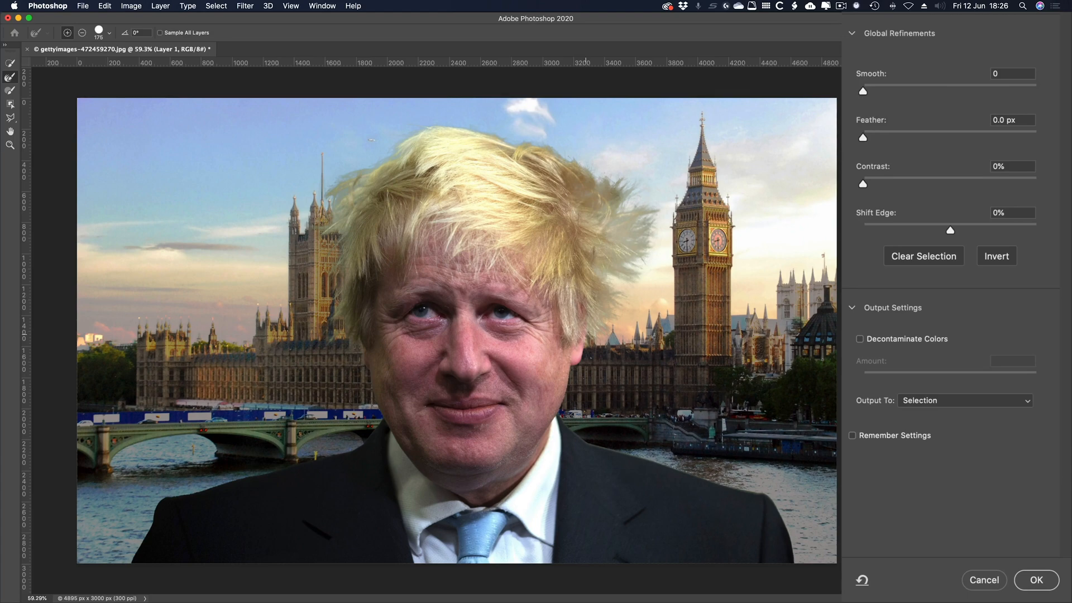
pyautogui.press('z')
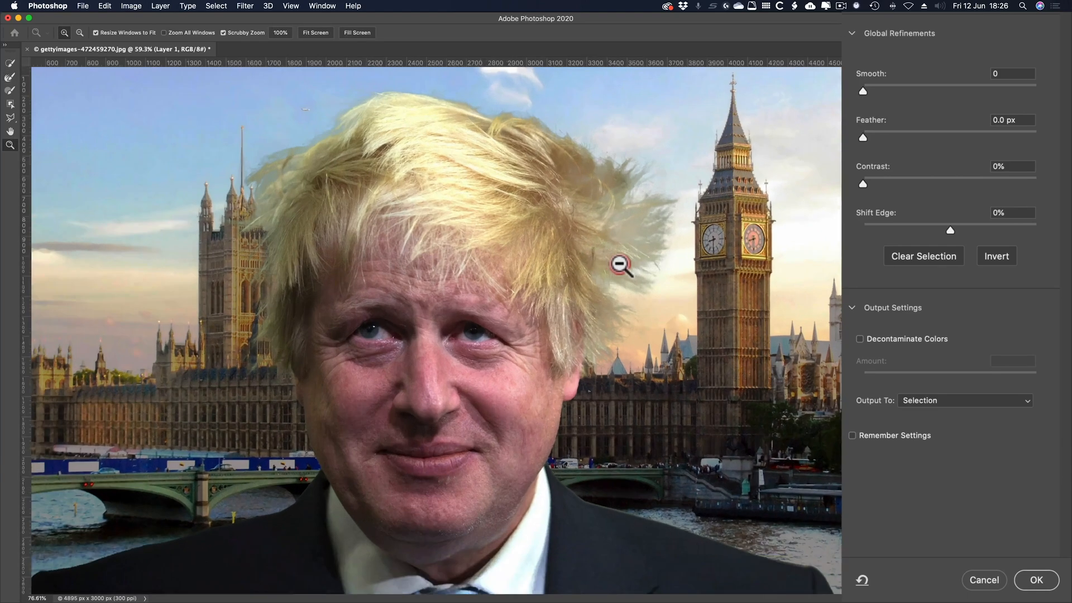
pyautogui.moveTo(622, 266); pyautogui.dragTo(664, 307)
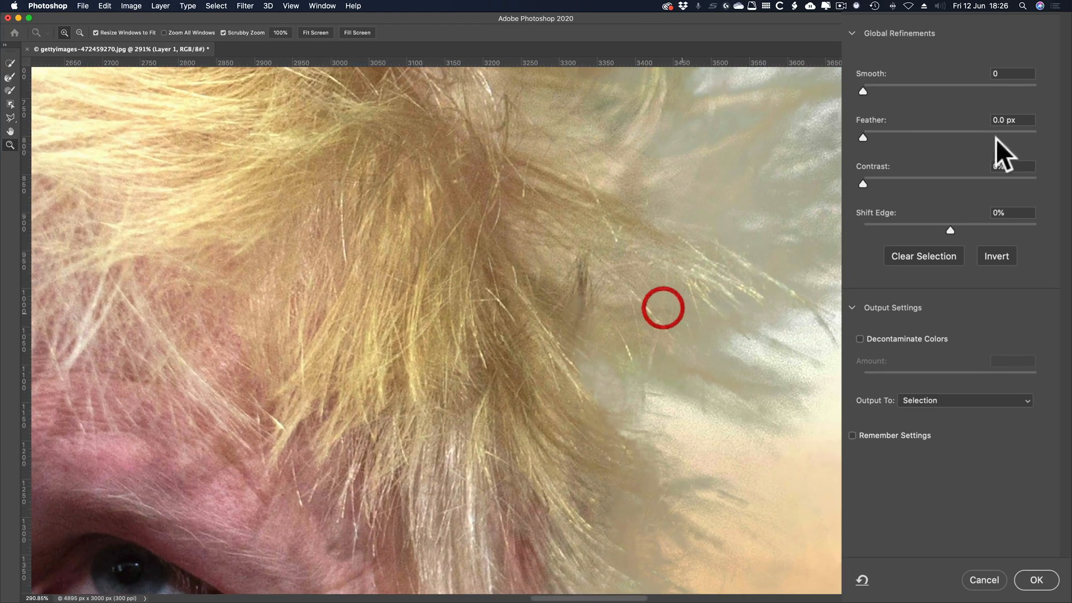
pyautogui.moveTo(979, 86); pyautogui.dragTo(989, 96)
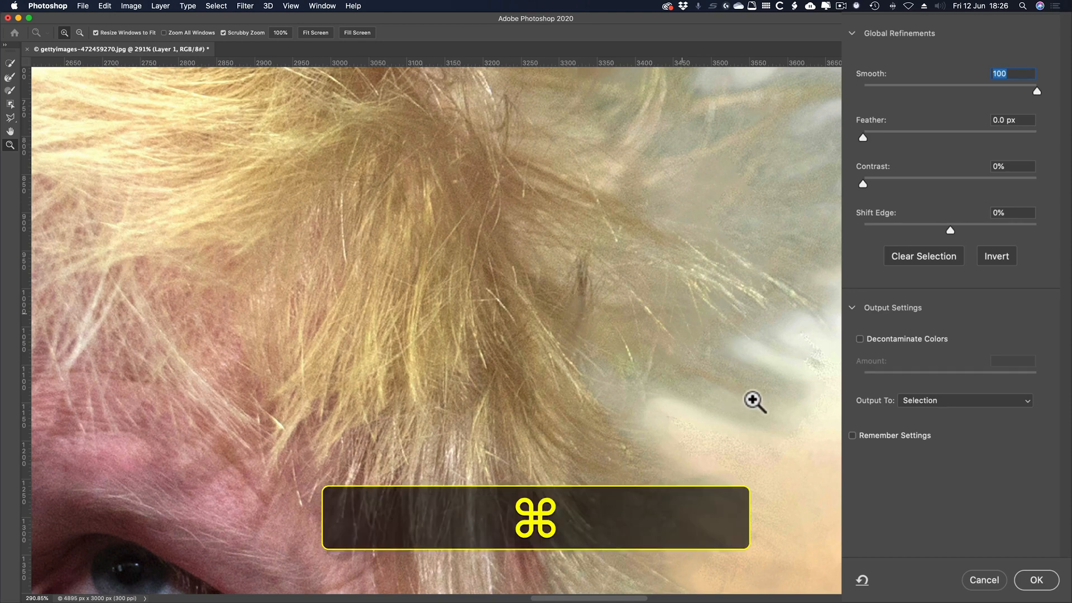
pyautogui.press('cmd+minus')
pyautogui.press('cmd+minus')
pyautogui.press('cmd+minus')
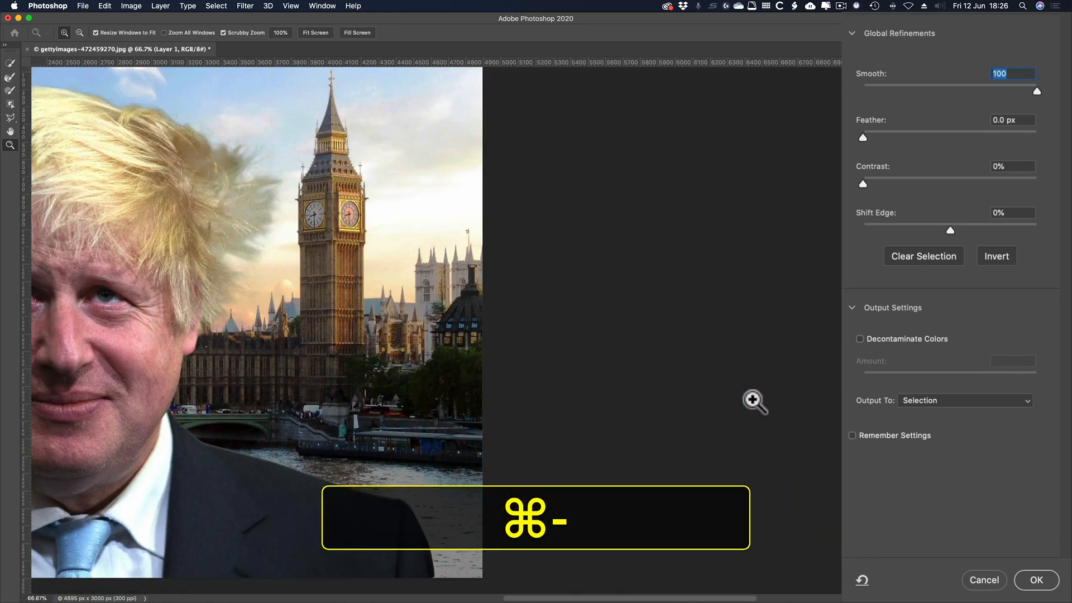
pyautogui.press('super+0')
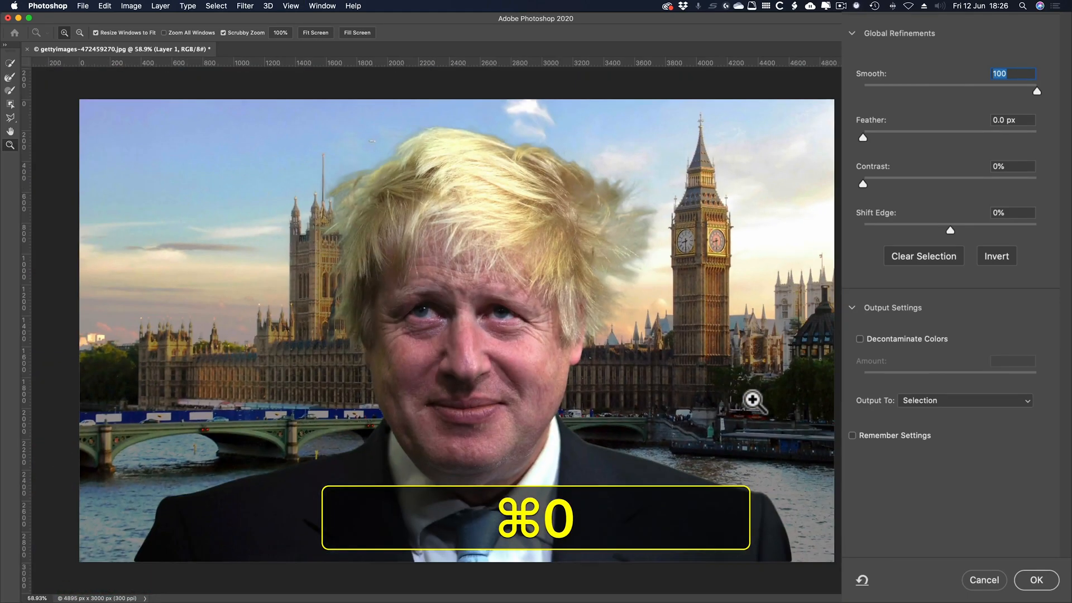
# Step: Set the selection edge's Smooth value to 3 and raise its Feather to 1000 px
pyautogui.moveTo(1031, 85); pyautogui.dragTo(866, 95)
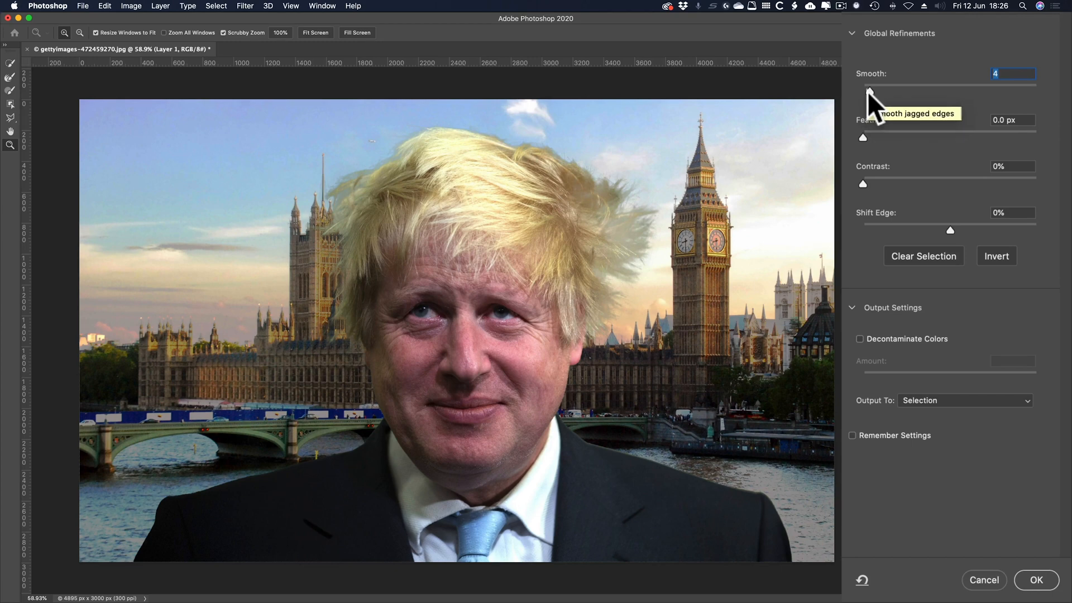
pyautogui.click(867, 91)
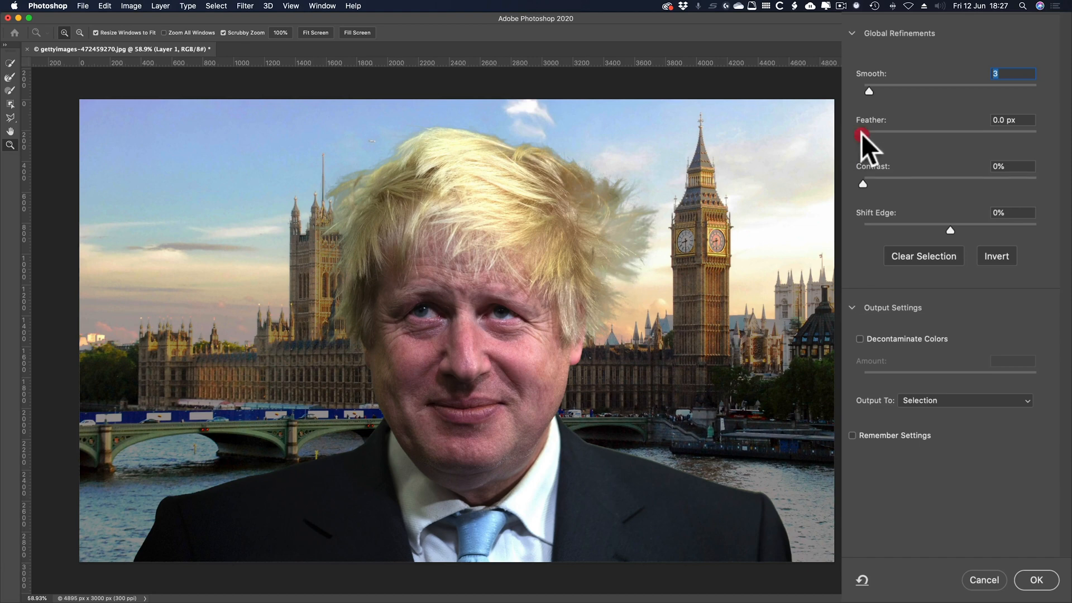
pyautogui.moveTo(862, 134); pyautogui.dragTo(1070, 139)
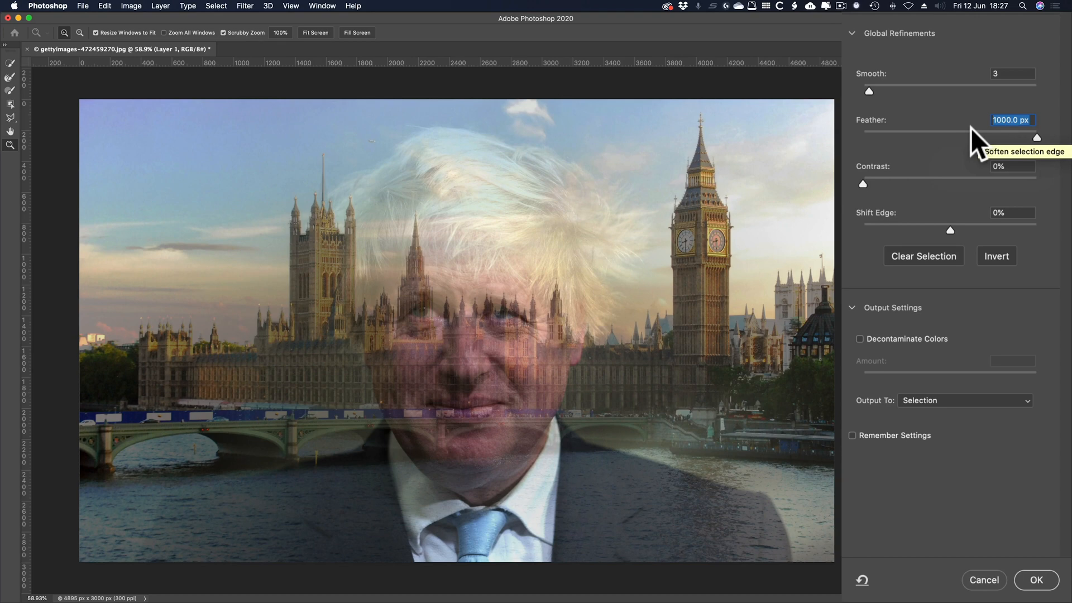
# Step: Set the selection edge's Feather to 4.3 px and its Contrast to 21%, judging the contrast in Black & White view
pyautogui.moveTo(1034, 134); pyautogui.dragTo(857, 134)
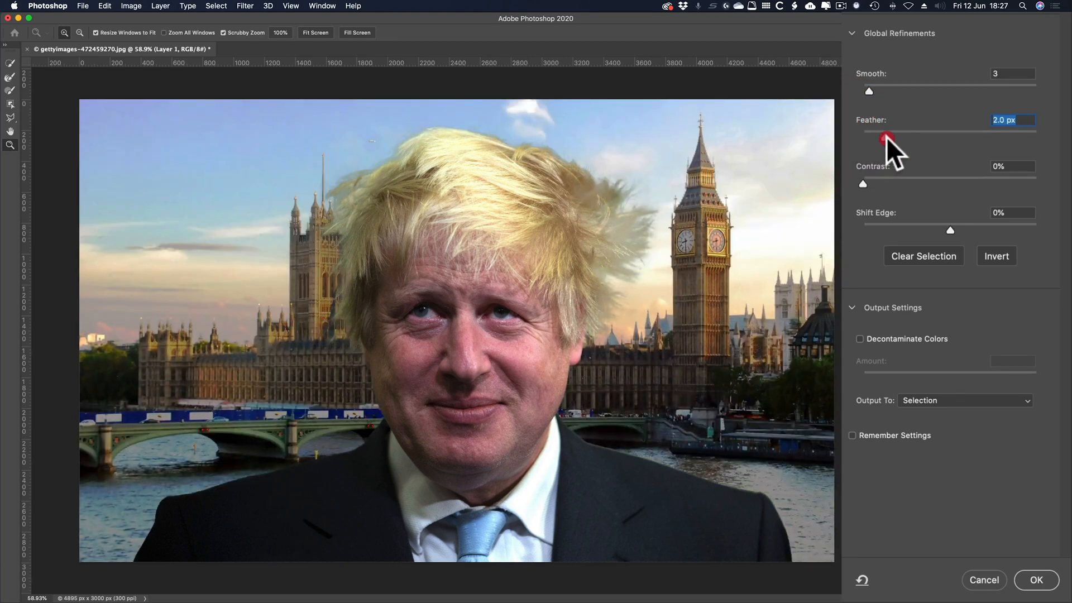
pyautogui.moveTo(886, 136); pyautogui.dragTo(902, 135)
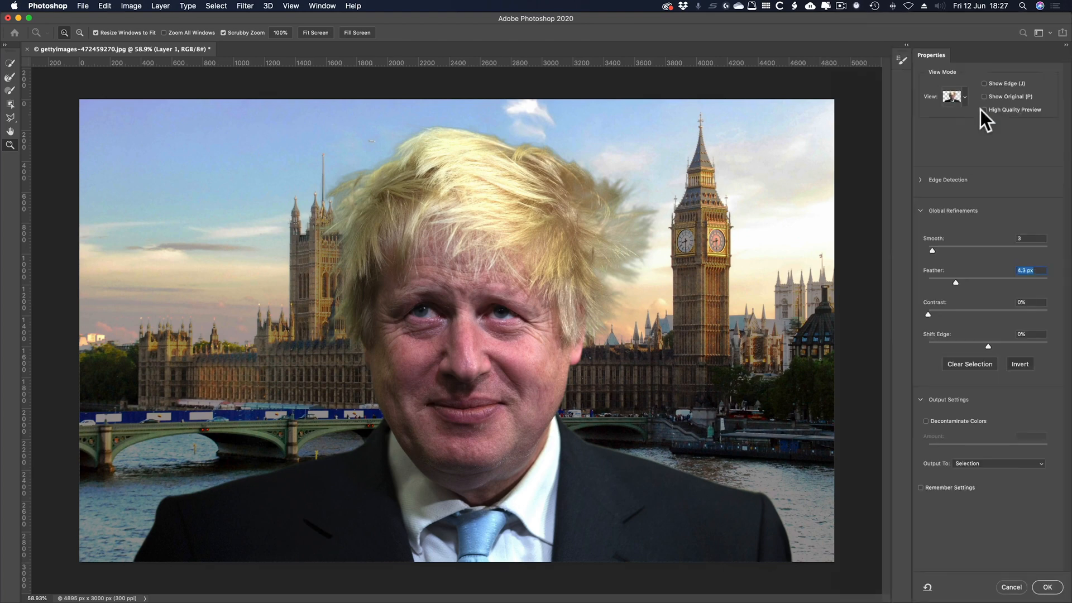
pyautogui.click(964, 98)
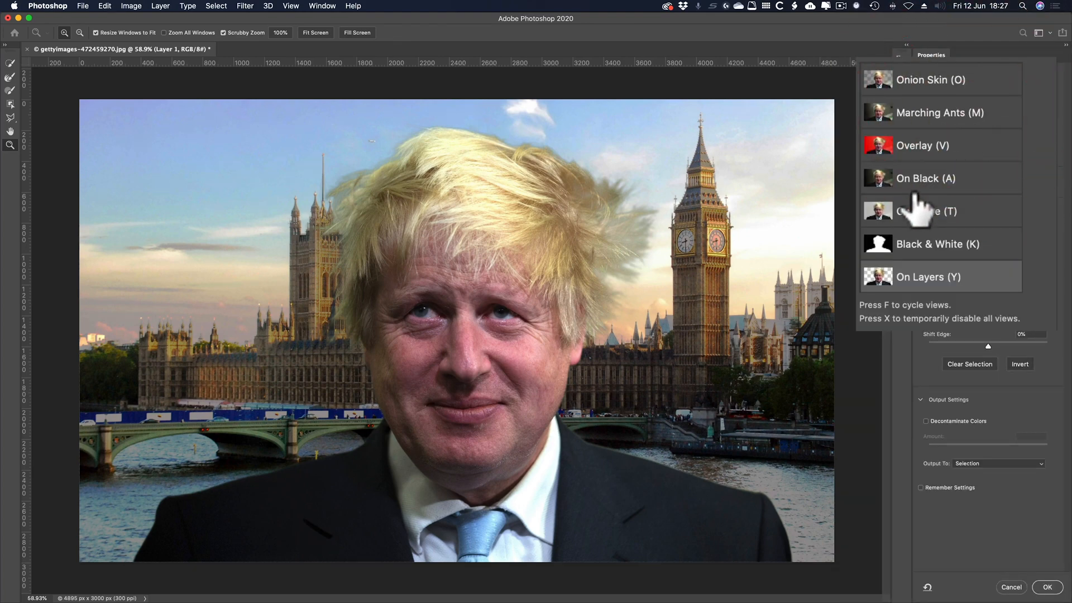
pyautogui.click(914, 243)
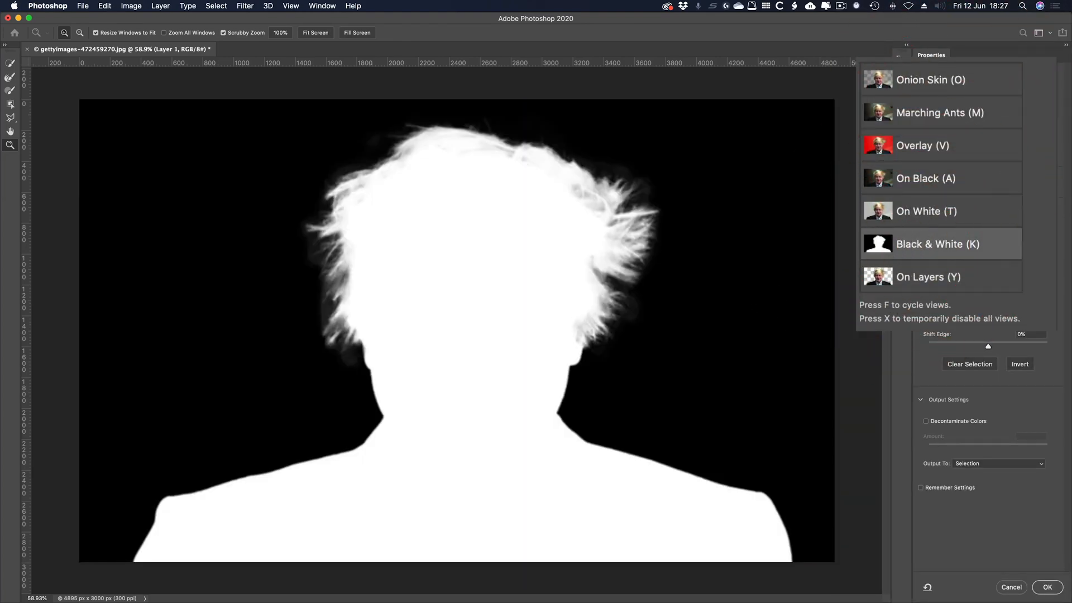
pyautogui.moveTo(929, 314); pyautogui.dragTo(1065, 308)
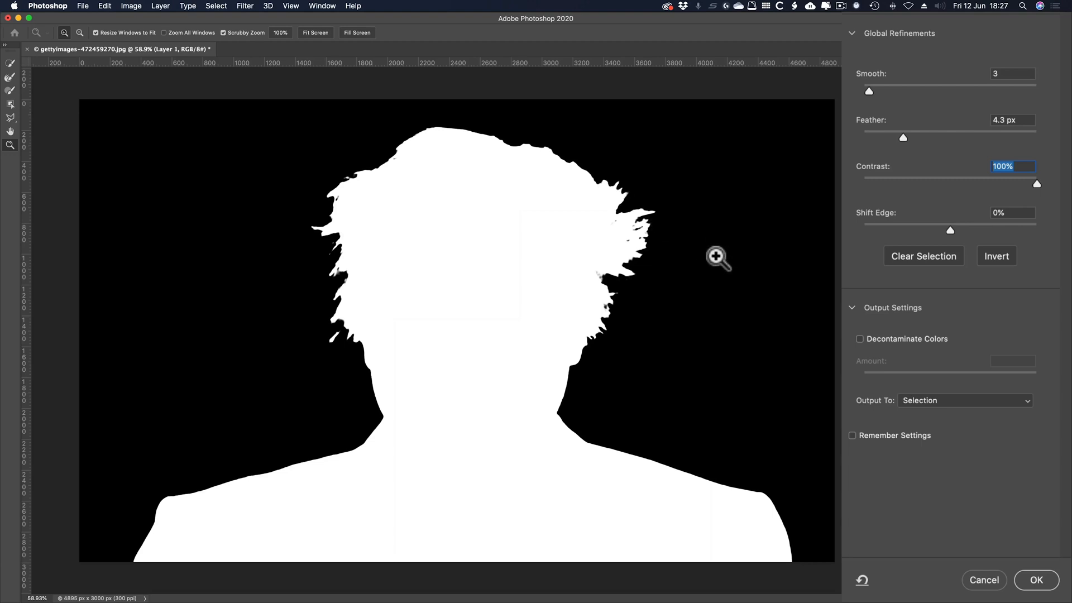
pyautogui.moveTo(1027, 179); pyautogui.dragTo(899, 183)
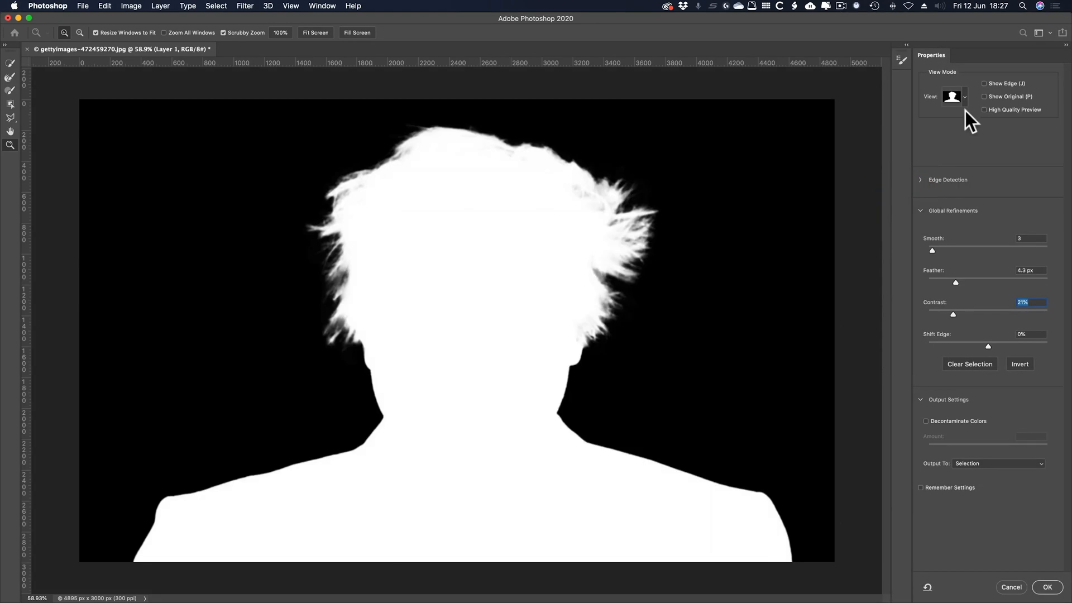
# Step: Return the preview to On Layers, set the edge Contrast to 15%, and contract the selection with a Shift Edge of -32%
pyautogui.click(966, 111)
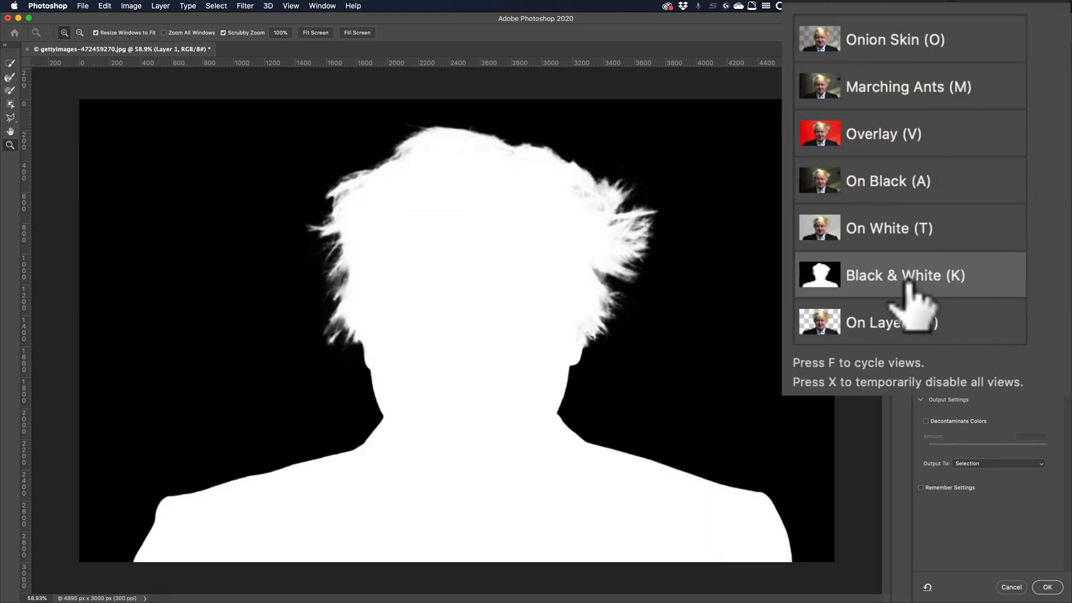
pyautogui.click(893, 323)
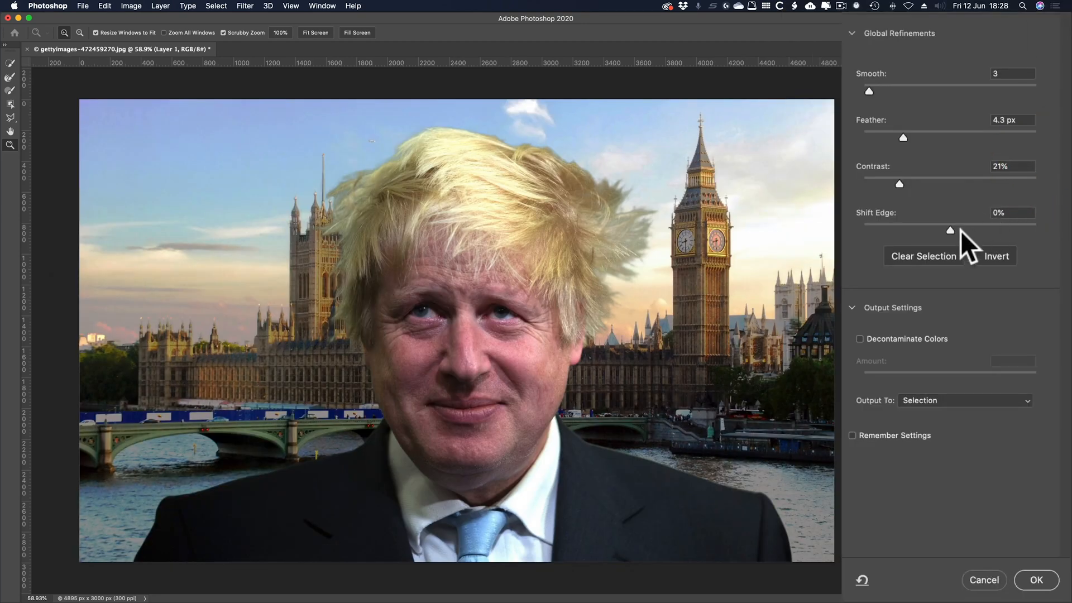
pyautogui.click(904, 187)
pyautogui.moveTo(900, 183); pyautogui.dragTo(888, 178)
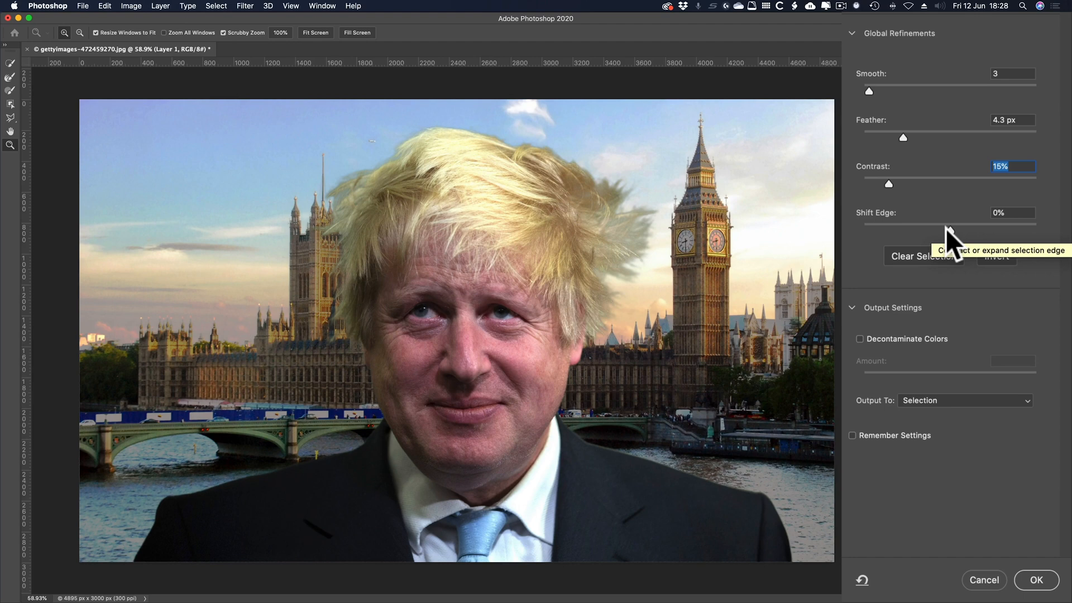
pyautogui.moveTo(946, 229); pyautogui.dragTo(860, 240)
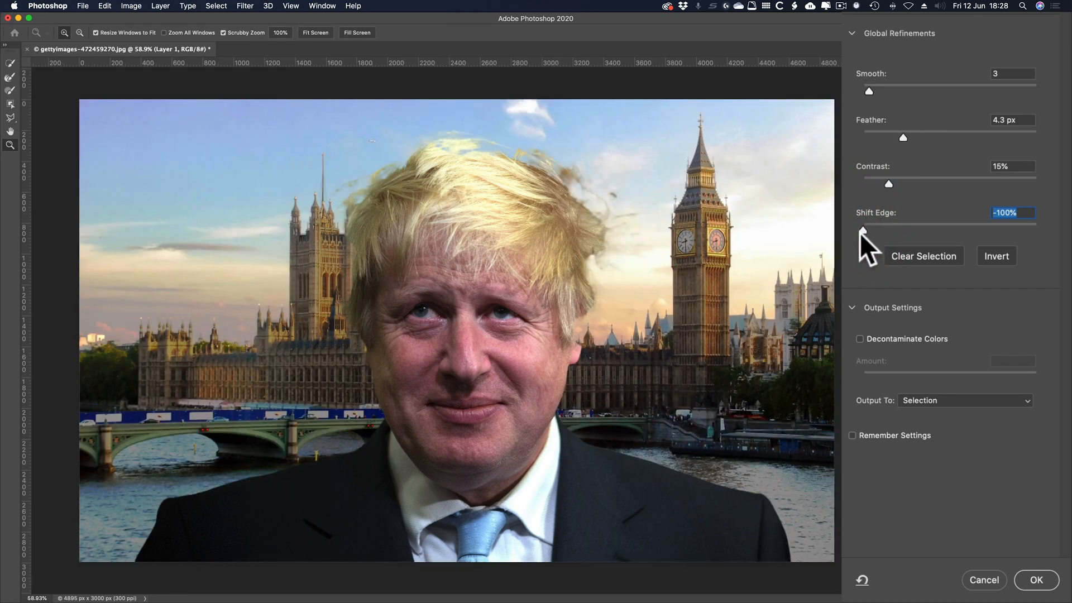
pyautogui.moveTo(860, 233); pyautogui.dragTo(922, 227)
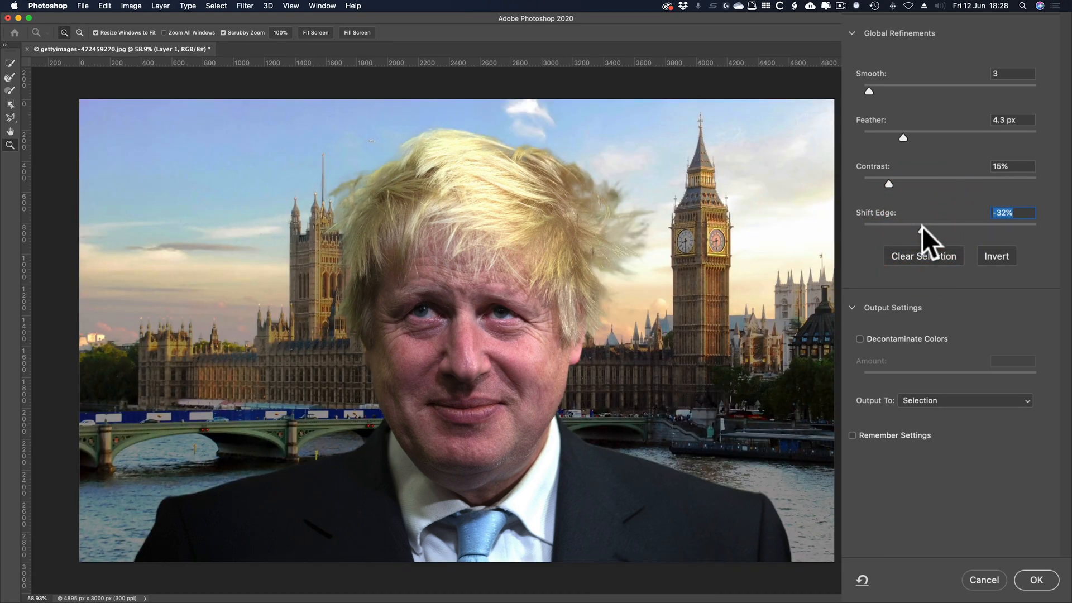
# Step: Try Decontaminate Colors on the hair edge at several amounts, including 100% and 76%, and turn the option off again
pyautogui.click(878, 338)
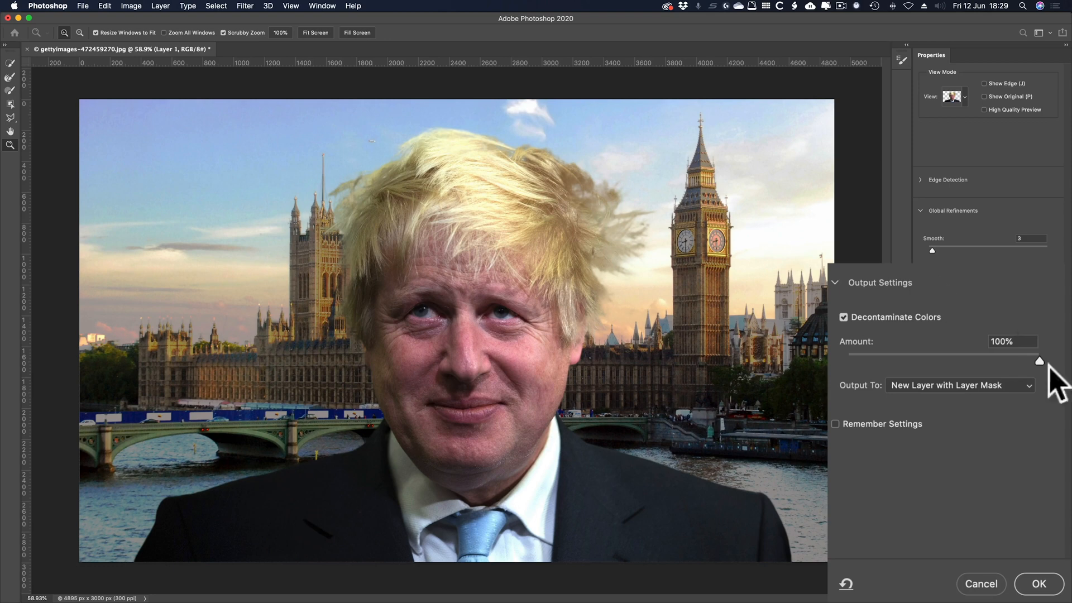
pyautogui.moveTo(1039, 361); pyautogui.dragTo(993, 362)
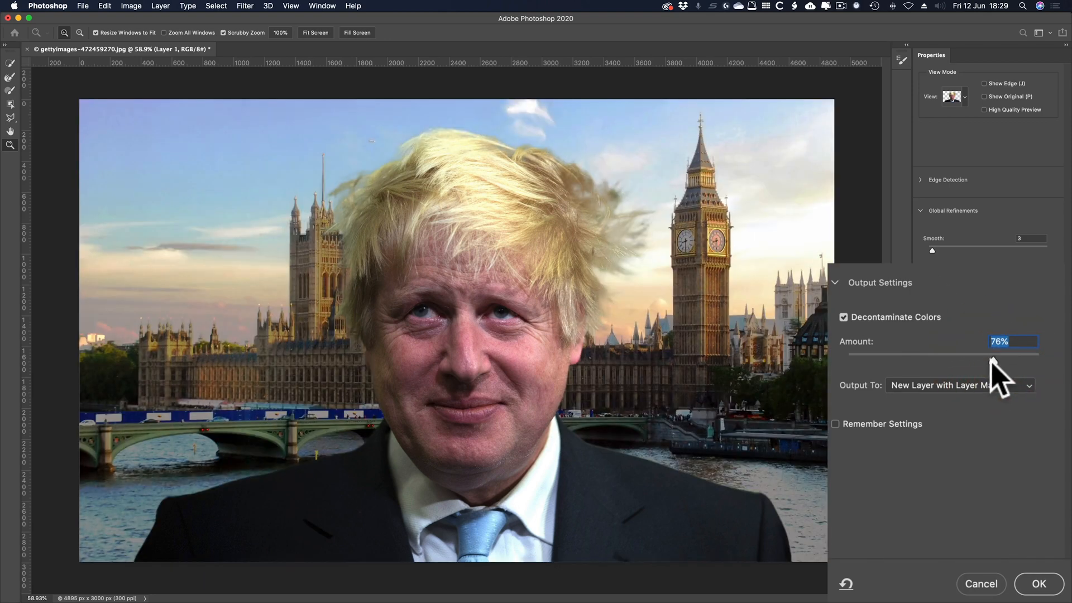
pyautogui.click(916, 361)
pyautogui.moveTo(915, 357)
pyautogui.mouseDown()
pyautogui.moveTo(863, 359)
pyautogui.moveTo(921, 362)
pyautogui.mouseUp()
pyautogui.click(889, 357)
pyautogui.click(920, 362)
pyautogui.click(844, 317)
# Step: Output the refined selection to a New Layer with Layer Mask and duplicate the resulting masked layer
pyautogui.click(905, 381)
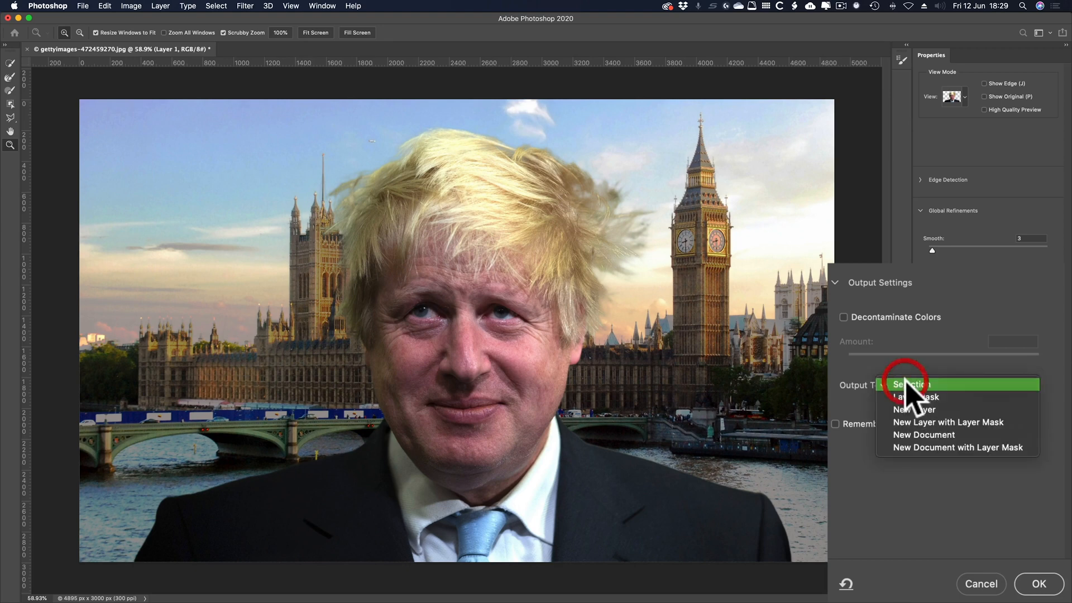
pyautogui.click(930, 422)
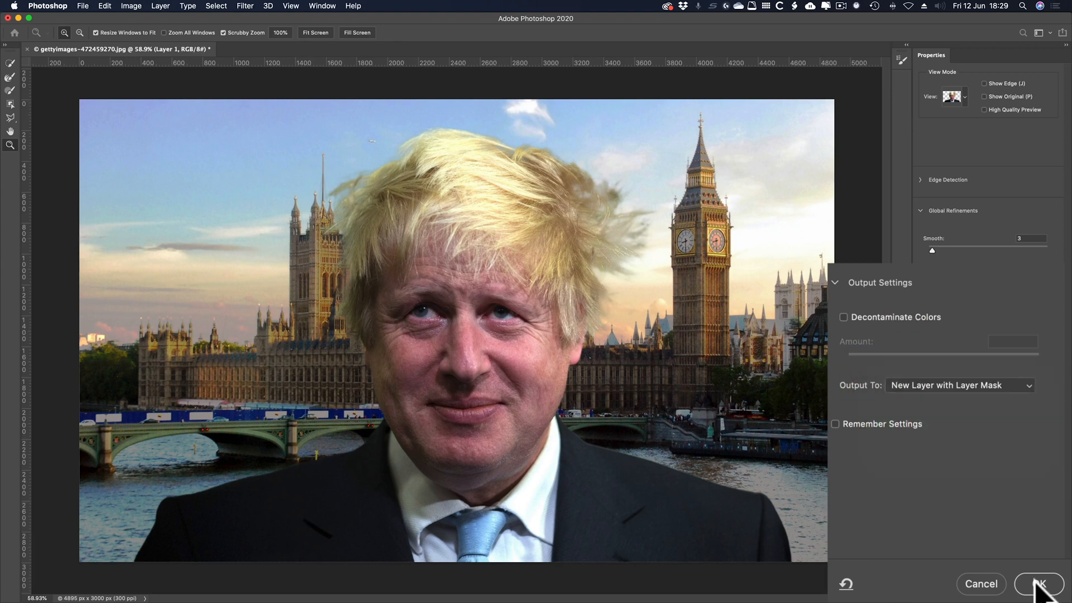
pyautogui.click(1037, 585)
pyautogui.press('super+j')
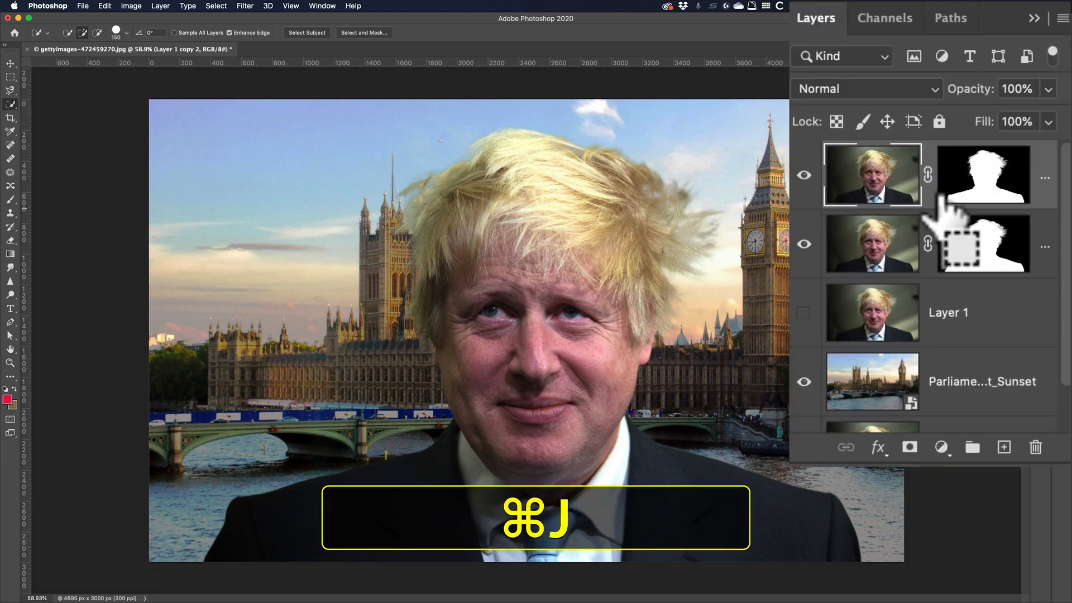
# Step: Hide the lower masked layer, inspect the duplicate's mask by itself close up, and return to the image with that mask active
pyautogui.click(804, 244)
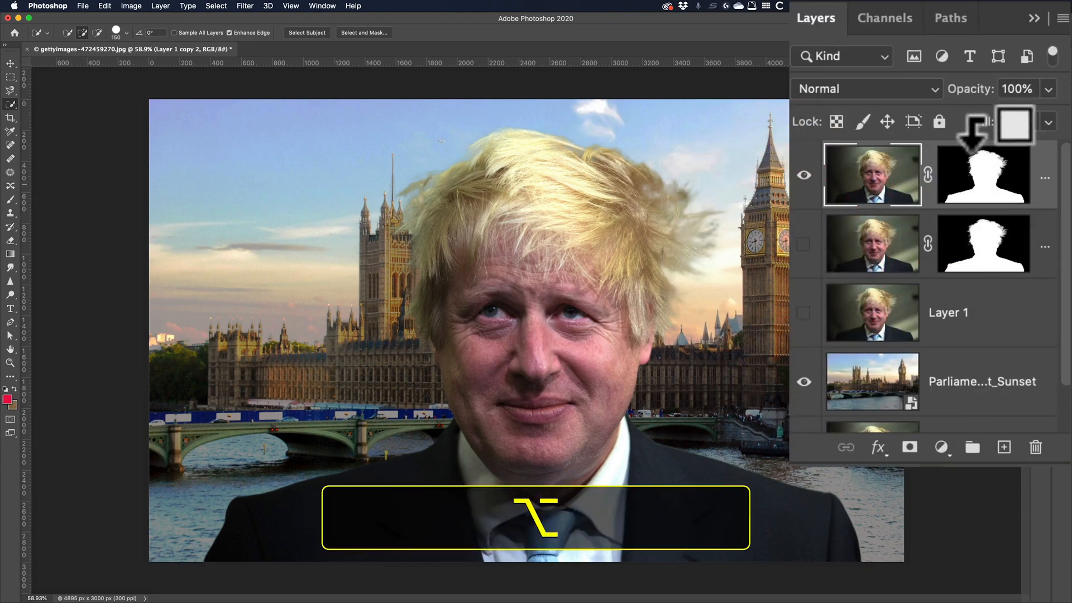
pyautogui.keyDown('alt'); pyautogui.click(981, 187); pyautogui.keyUp('alt')
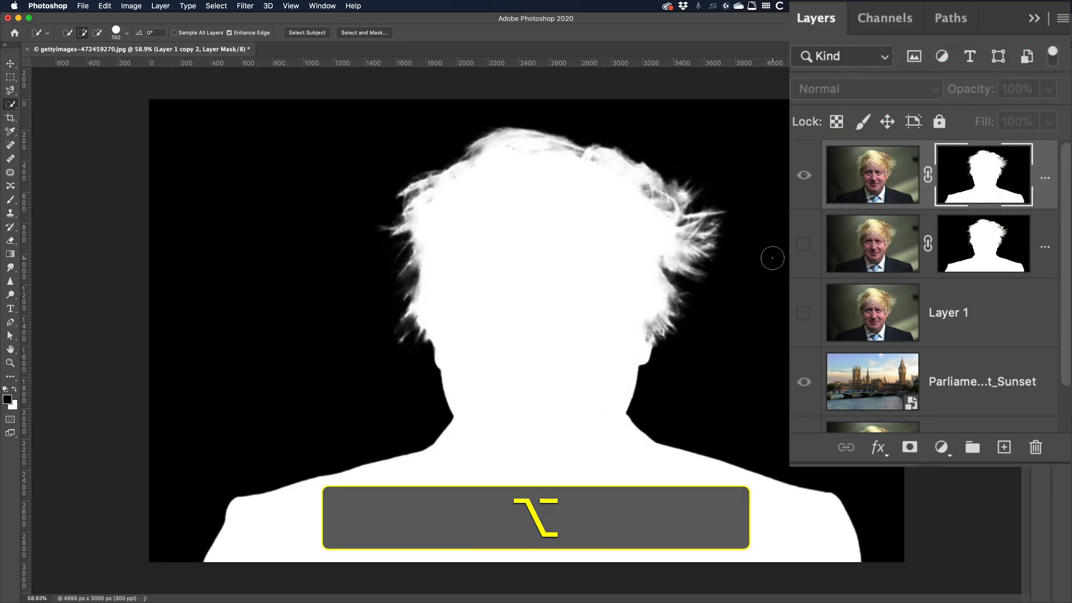
pyautogui.press('super+equal')
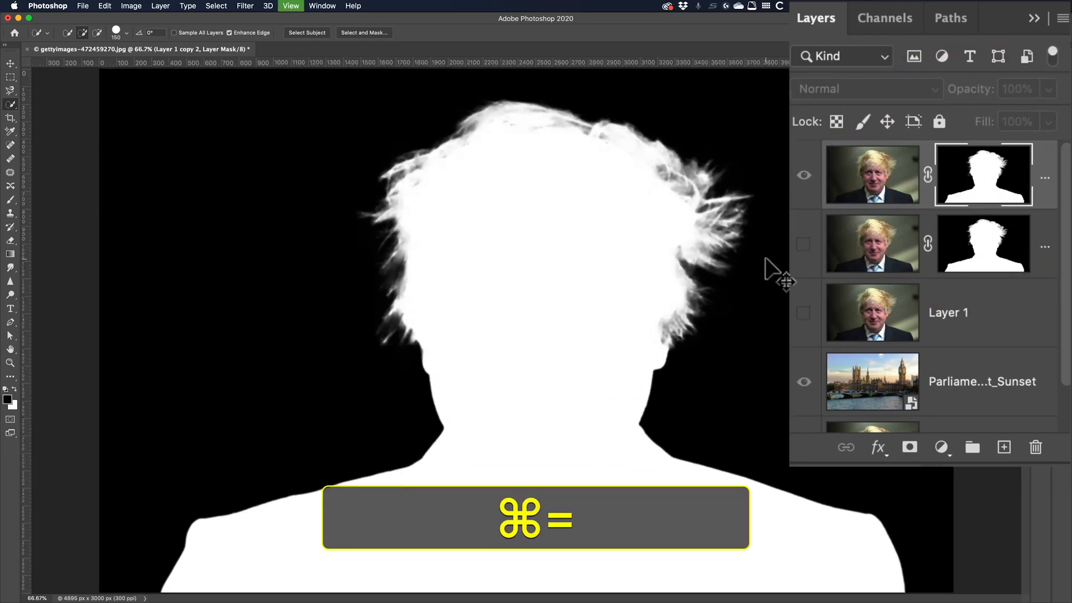
pyautogui.press('super+equal')
pyautogui.moveTo(763, 259); pyautogui.dragTo(739, 340)
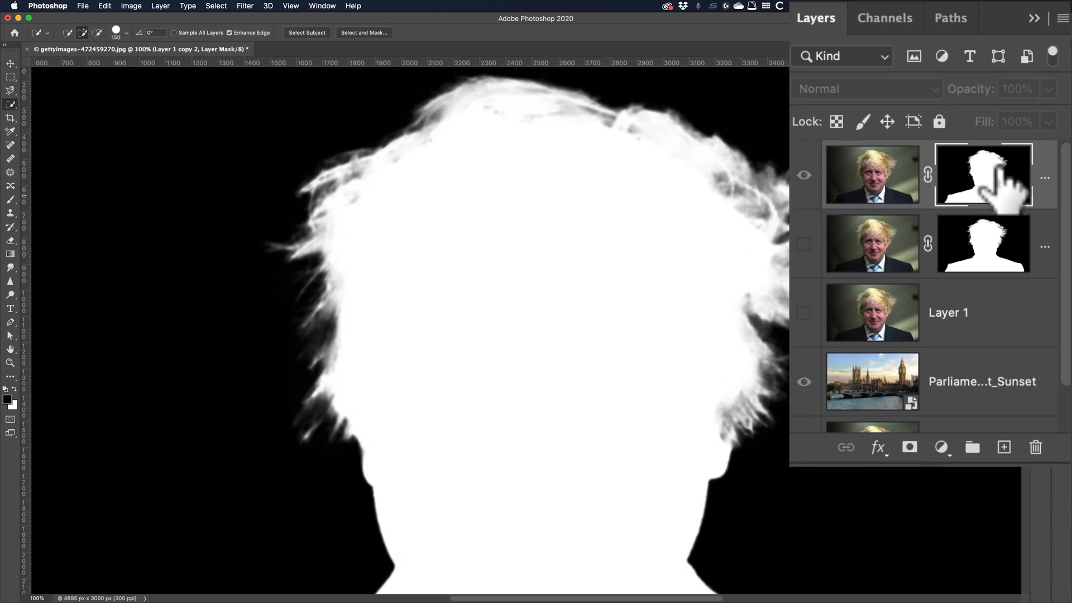
pyautogui.click(862, 171)
pyautogui.click(951, 184)
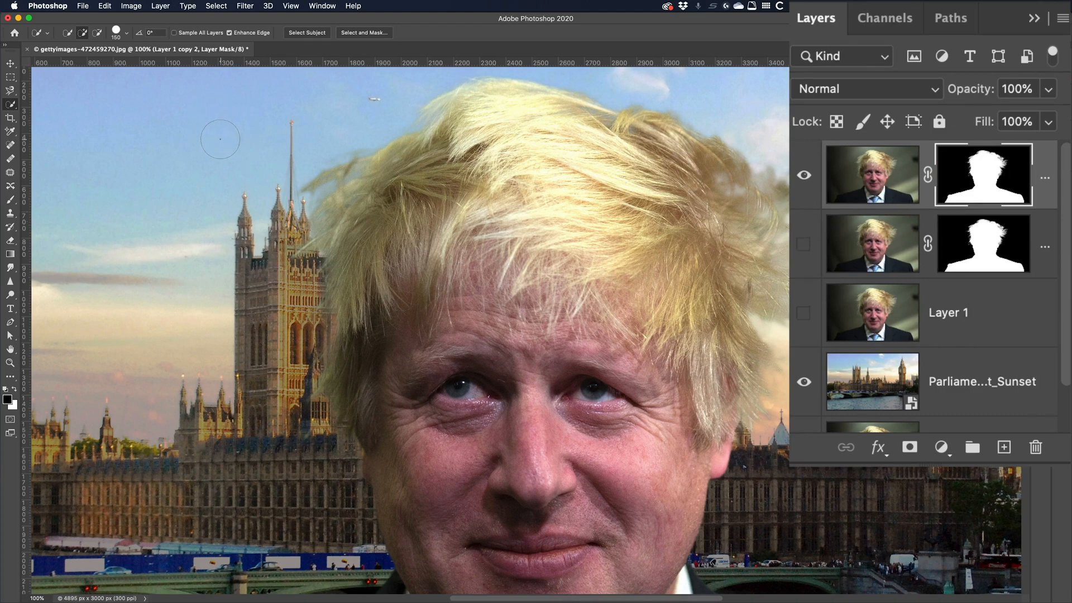
# Step: Choose the Brush tool and set its painting mode to Overlay for refining the layer mask
pyautogui.press('b')
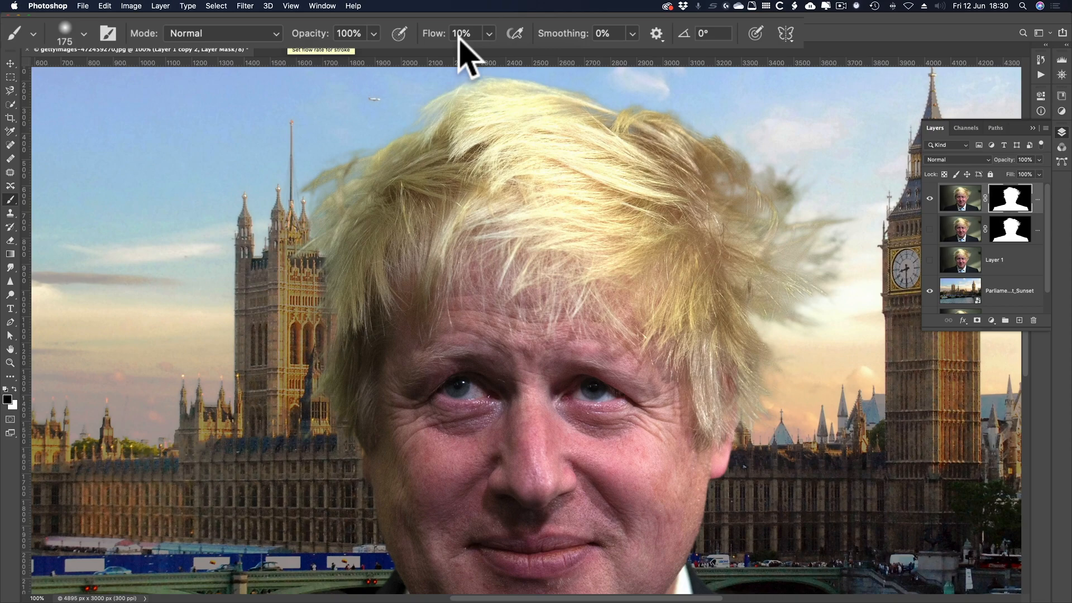
pyautogui.click(171, 33)
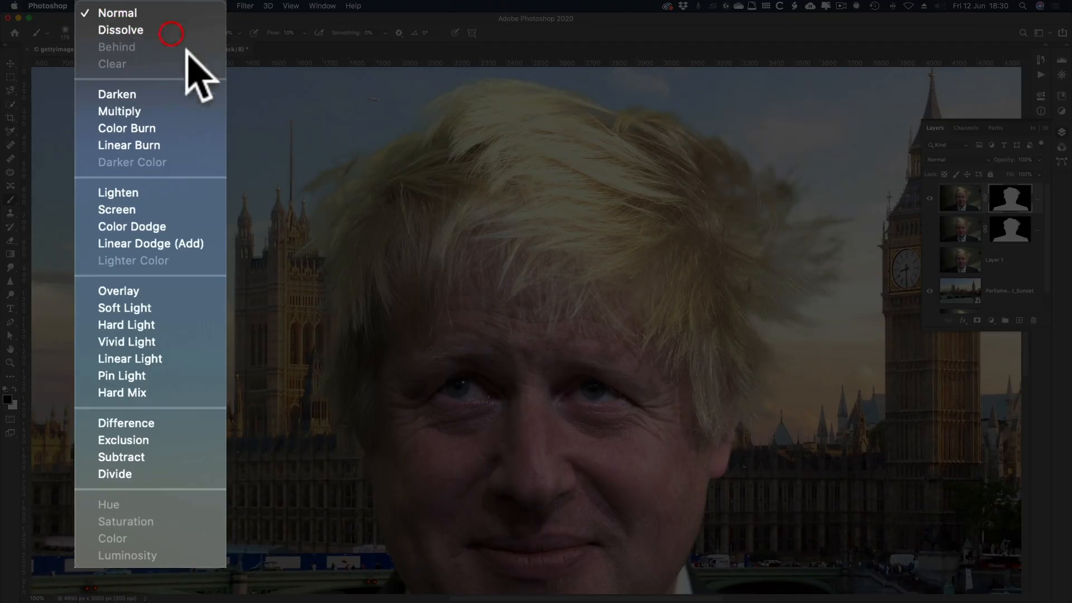
pyautogui.click(125, 291)
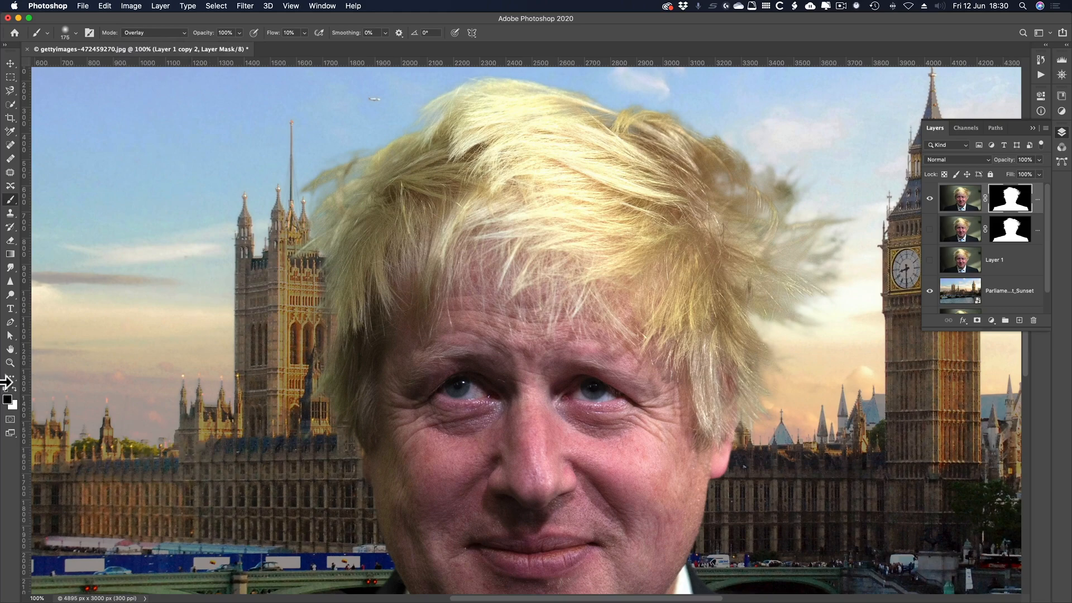
# Step: Try painting black on the mask at 100% flow over the wispy hair beside Big Ben, and undo the strokes
pyautogui.press('super+equal')
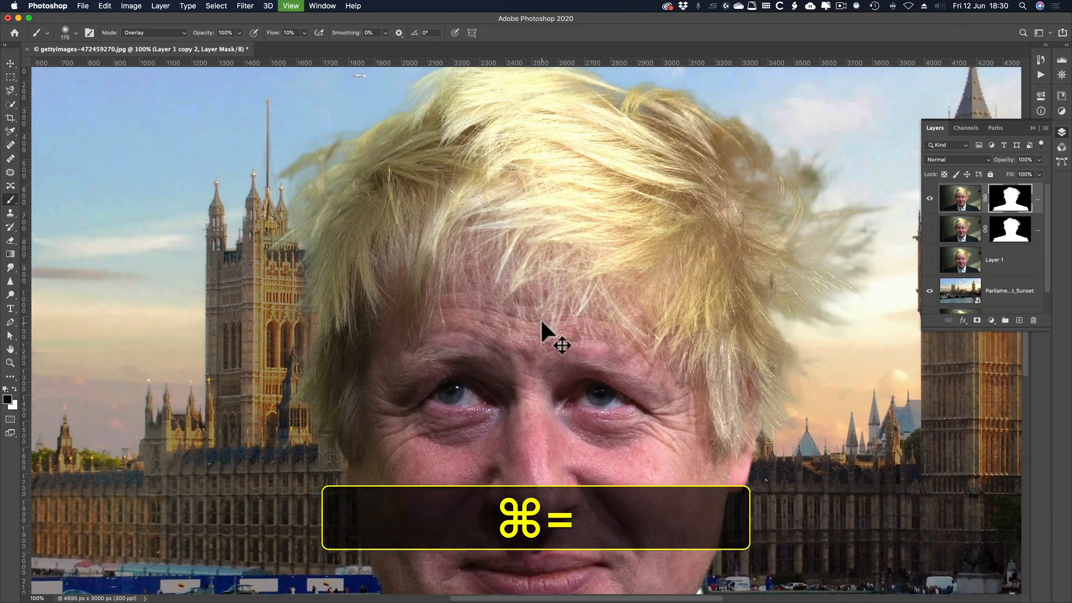
pyautogui.press('super+space')
pyautogui.moveTo(737, 258); pyautogui.dragTo(334, 310)
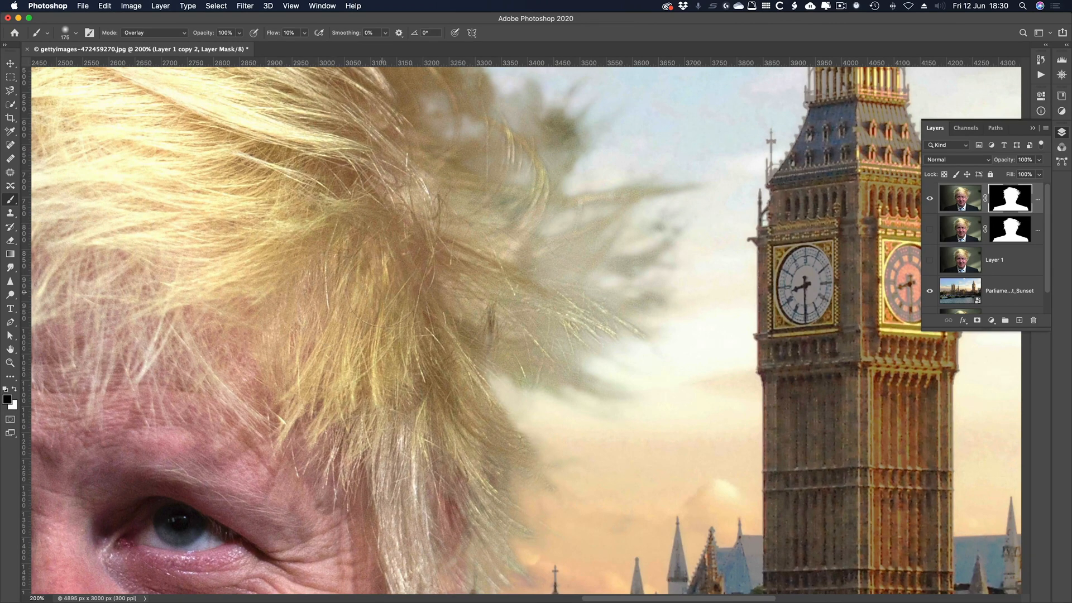
pyautogui.press('d')
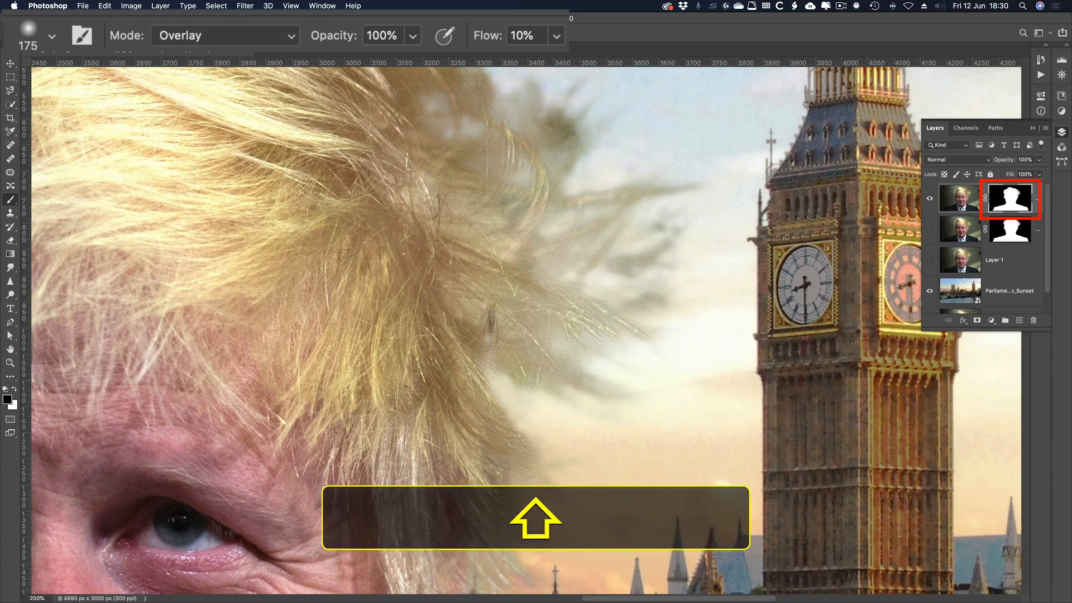
pyautogui.hotkey('shift', '0')
pyautogui.moveTo(510, 258)
pyautogui.mouseDown()
pyautogui.moveTo(586, 269)
pyautogui.moveTo(556, 230)
pyautogui.moveTo(574, 204)
pyautogui.moveTo(638, 230)
pyautogui.moveTo(630, 320)
pyautogui.moveTo(575, 362)
pyautogui.moveTo(578, 384)
pyautogui.mouseUp()
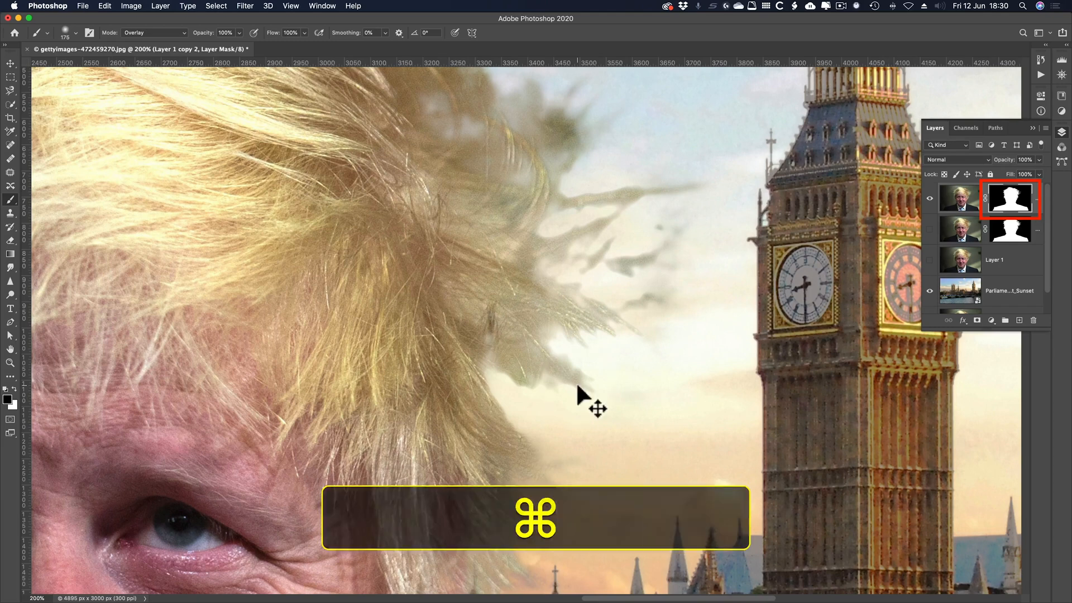
pyautogui.press('super+z')
pyautogui.press('super+z')
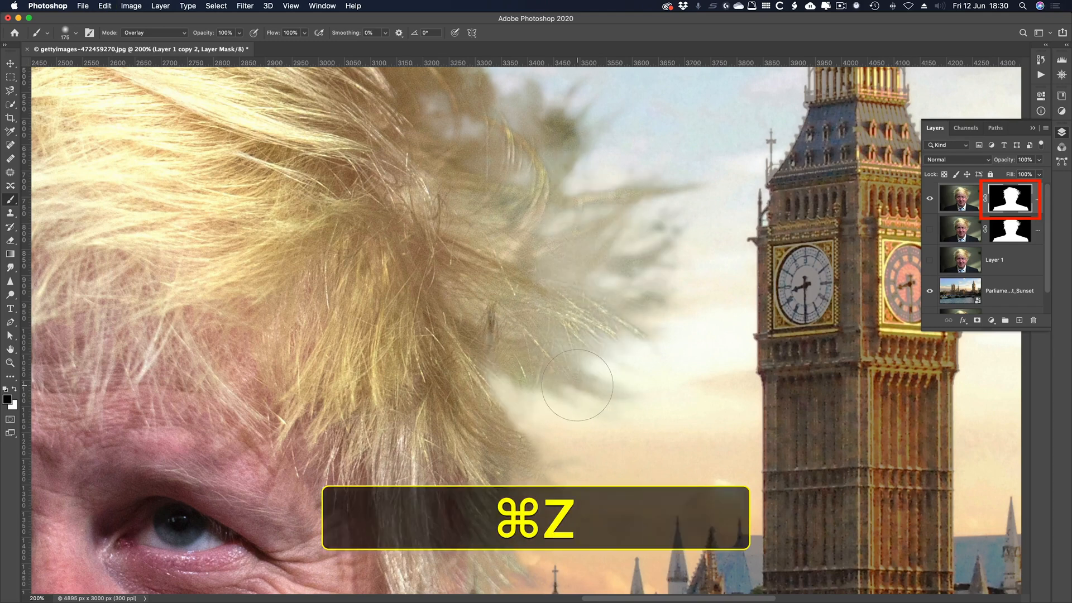
# Step: Try painting white on the mask over the same wisps in Overlay mode at full flow, and undo the stroke
pyautogui.press('x')
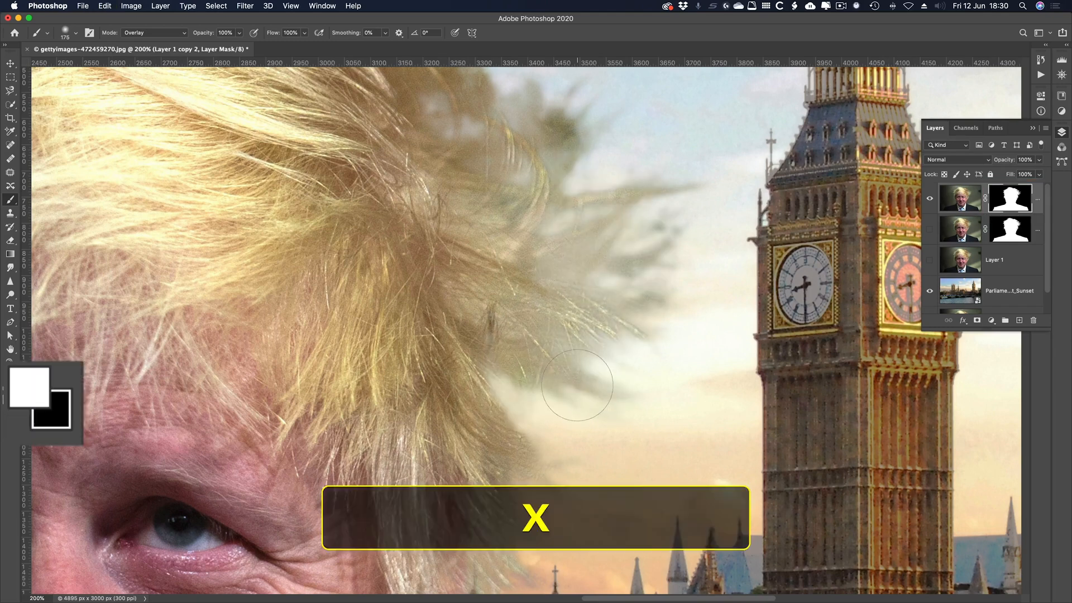
pyautogui.moveTo(575, 363)
pyautogui.mouseDown()
pyautogui.moveTo(645, 313)
pyautogui.moveTo(668, 234)
pyautogui.moveTo(633, 255)
pyautogui.moveTo(611, 216)
pyautogui.moveTo(640, 201)
pyautogui.moveTo(545, 167)
pyautogui.moveTo(461, 222)
pyautogui.mouseUp()
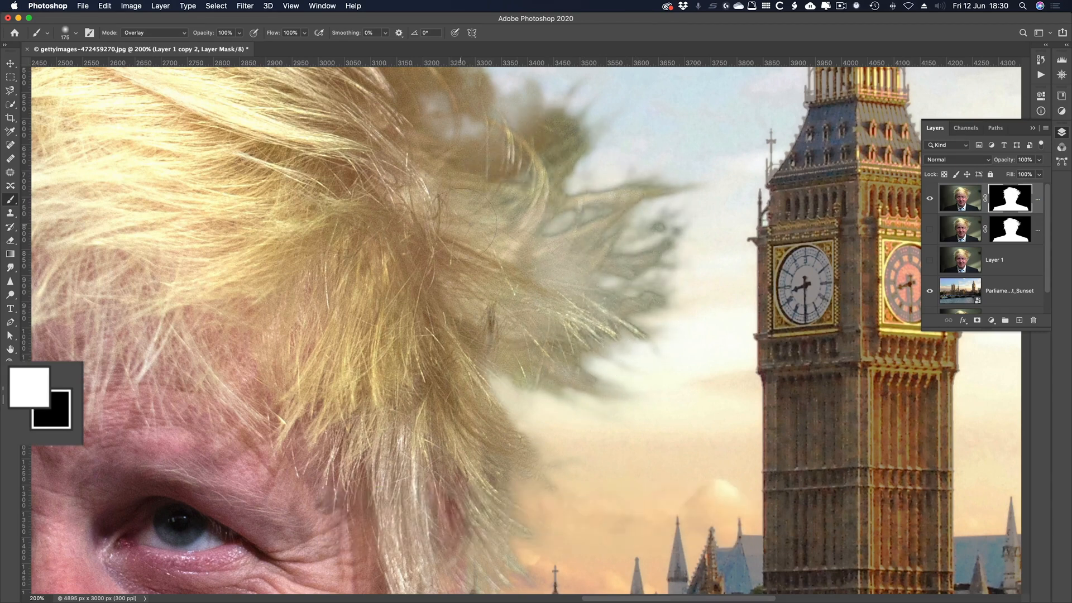
pyautogui.press('super+z')
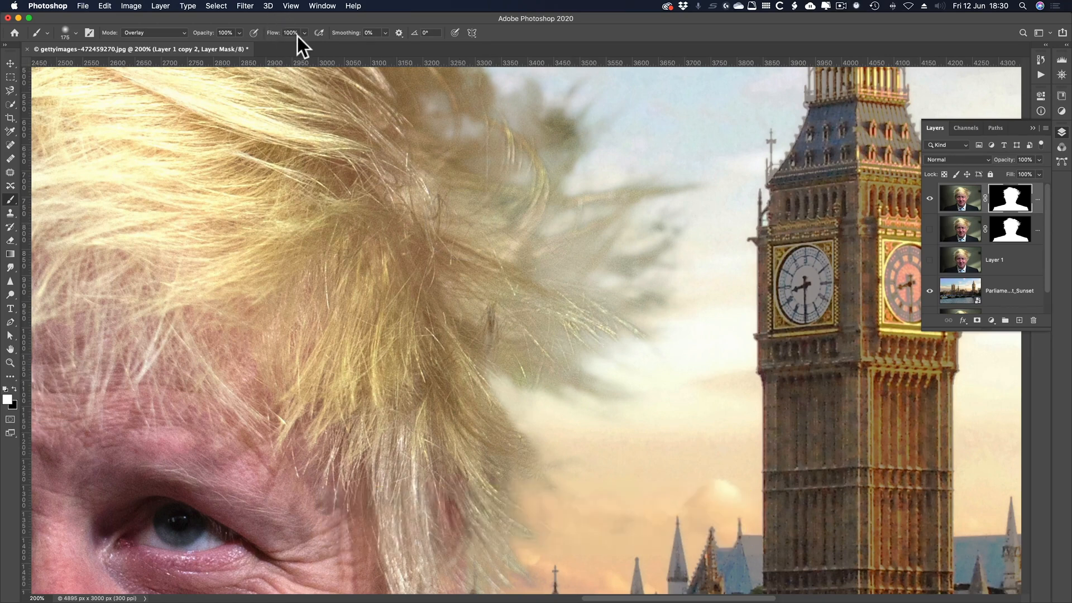
# Step: Set the brush flow to 10% and make black the painting colour for the layer mask
pyautogui.hotkey('shift', '1')
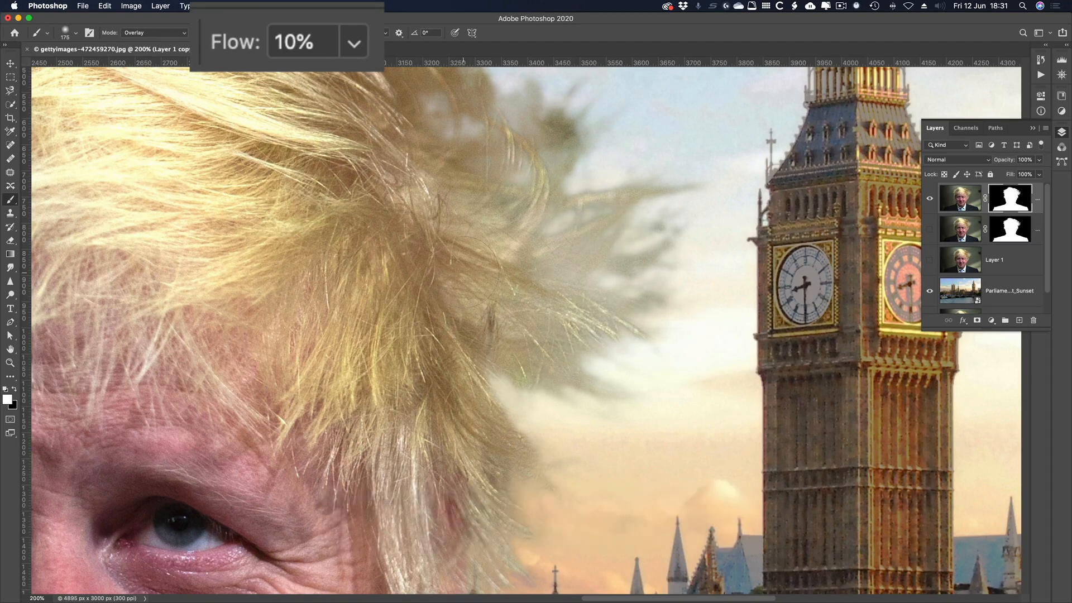
pyautogui.press('x')
pyautogui.scroll(4, 601, 279)
pyautogui.hscroll(-5, 600, 279)
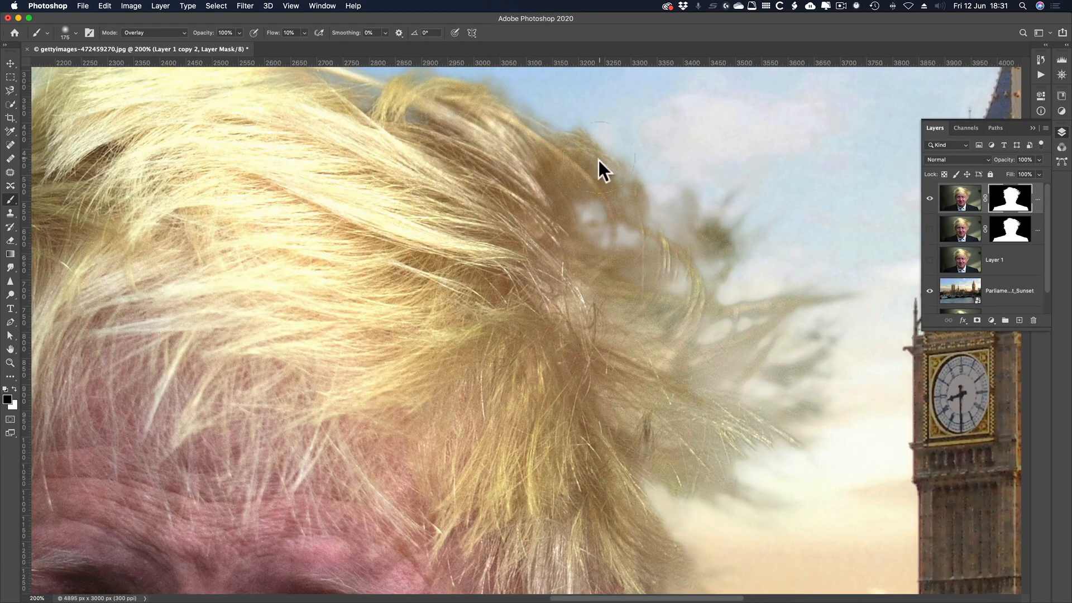
# Step: Examine the cut-out hair edges up close around the whole head, from the crown to both sides of the face
pyautogui.press('space')
pyautogui.moveTo(443, 175); pyautogui.dragTo(624, 272)
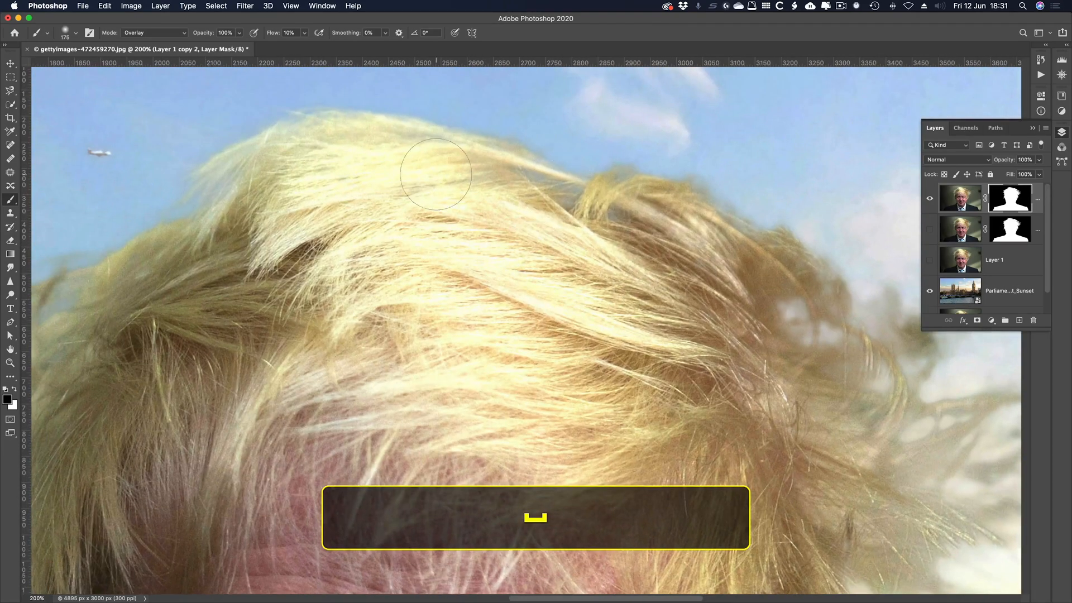
pyautogui.press('space')
pyautogui.moveTo(259, 234); pyautogui.dragTo(587, 112)
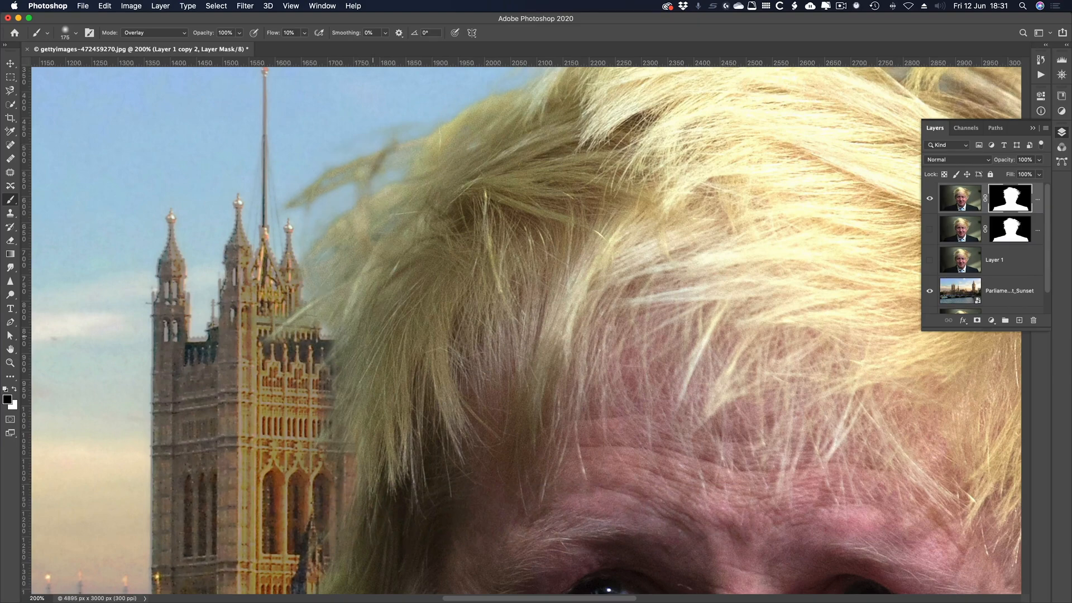
pyautogui.press('space')
pyautogui.moveTo(403, 469); pyautogui.dragTo(435, 186)
pyautogui.press('space')
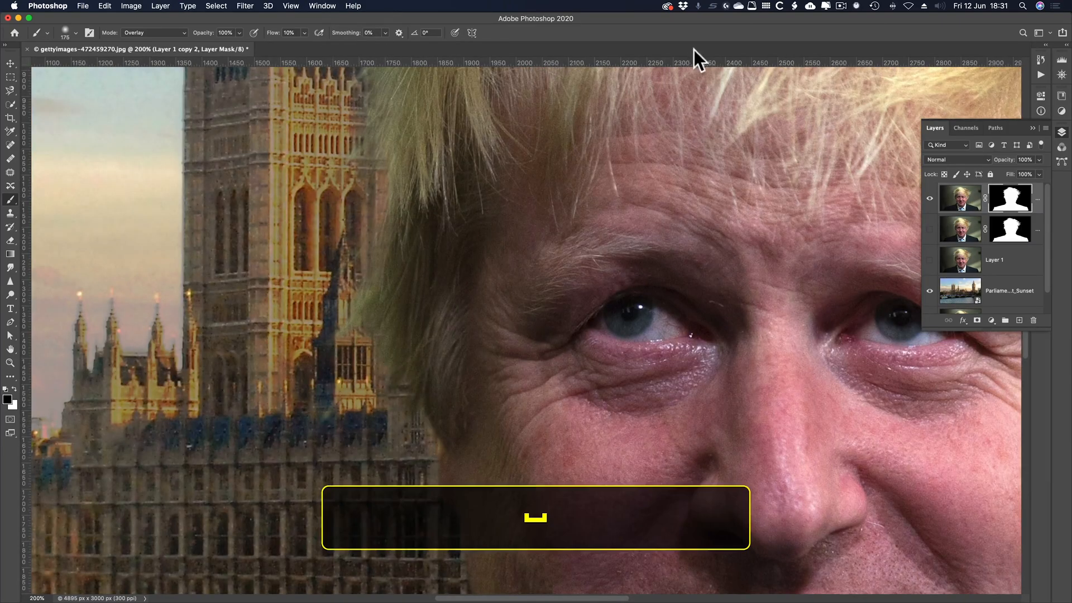
pyautogui.moveTo(706, 131); pyautogui.dragTo(326, 143)
pyautogui.moveTo(591, 155)
pyautogui.mouseDown()
pyautogui.moveTo(445, 235)
pyautogui.moveTo(388, 353)
pyautogui.mouseUp()
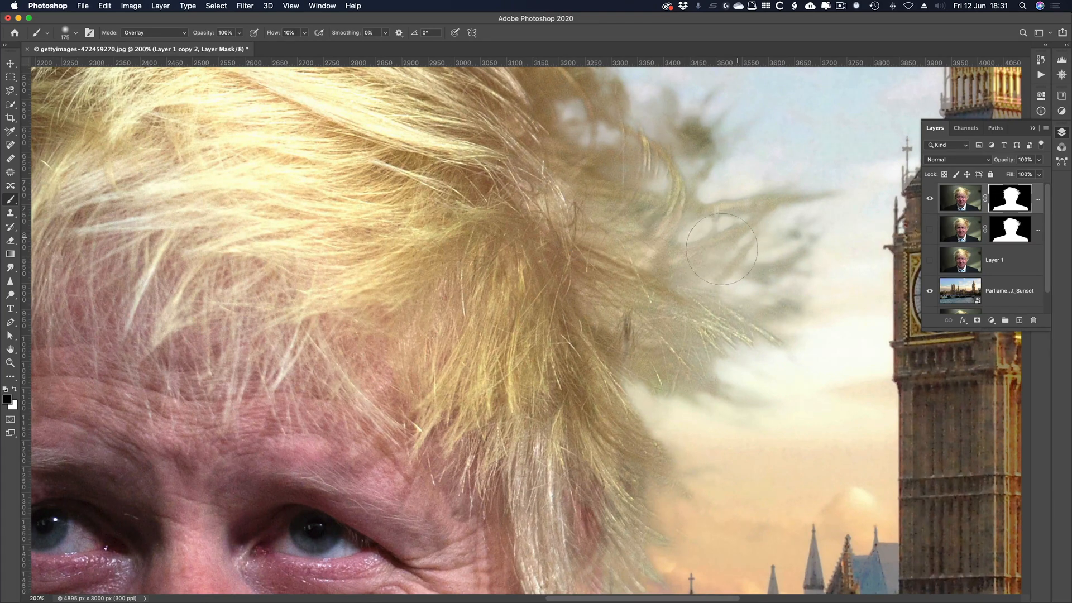
pyautogui.moveTo(722, 249)
pyautogui.mouseDown()
pyautogui.moveTo(720, 216)
pyautogui.moveTo(685, 228)
pyautogui.moveTo(726, 204)
pyautogui.moveTo(783, 202)
pyautogui.moveTo(764, 214)
pyautogui.moveTo(810, 271)
pyautogui.moveTo(792, 193)
pyautogui.moveTo(708, 200)
pyautogui.moveTo(563, 134)
pyautogui.mouseUp()
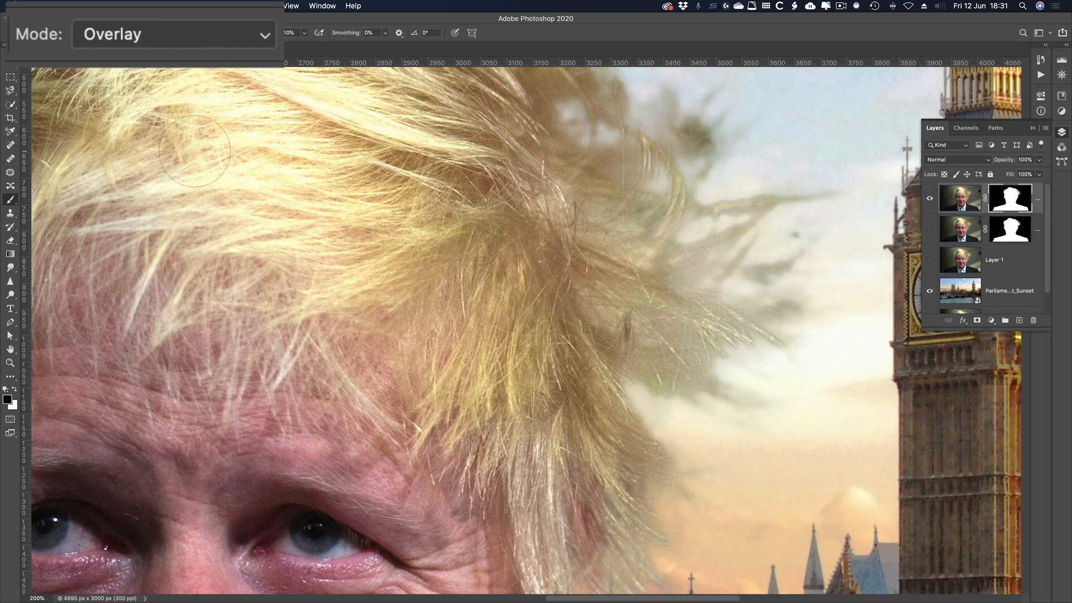
# Step: Set the brush mode to Normal and fade the blurry wisps beside Big Ben by painting black on the mask at 10% flow
pyautogui.press('alt')
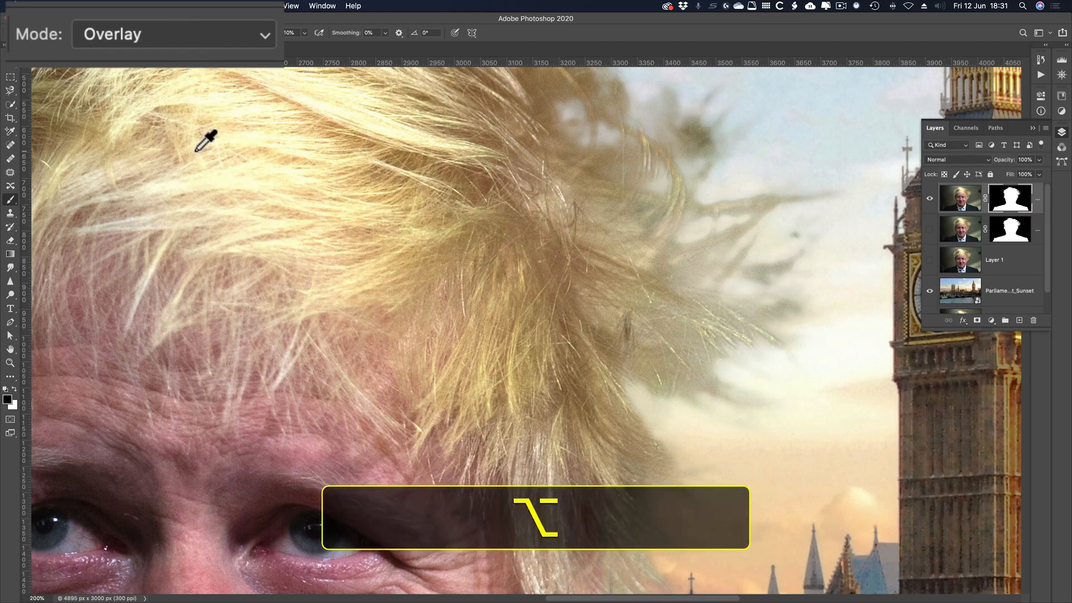
pyautogui.hotkey('alt', 'shift', 'n')
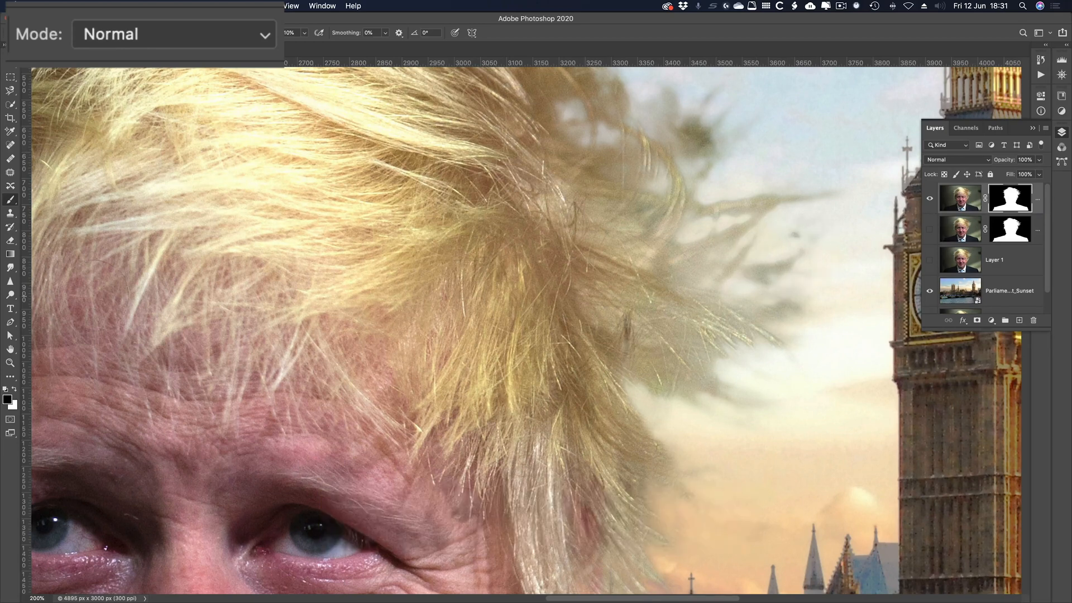
pyautogui.moveTo(734, 264)
pyautogui.mouseDown()
pyautogui.moveTo(790, 272)
pyautogui.moveTo(792, 220)
pyautogui.moveTo(857, 206)
pyautogui.moveTo(758, 393)
pyautogui.mouseUp()
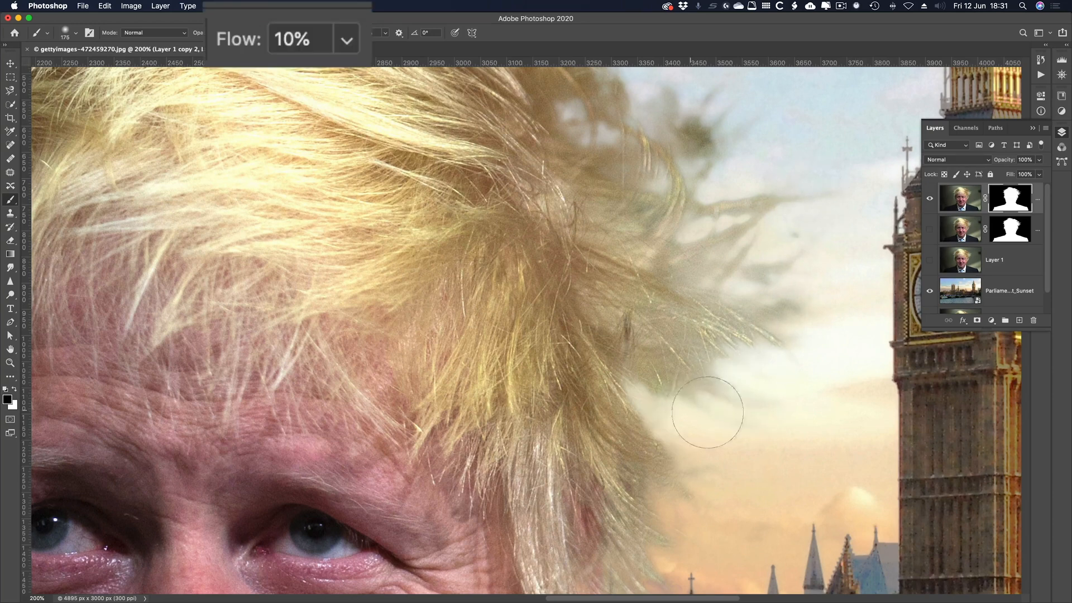
pyautogui.moveTo(693, 139); pyautogui.dragTo(730, 118)
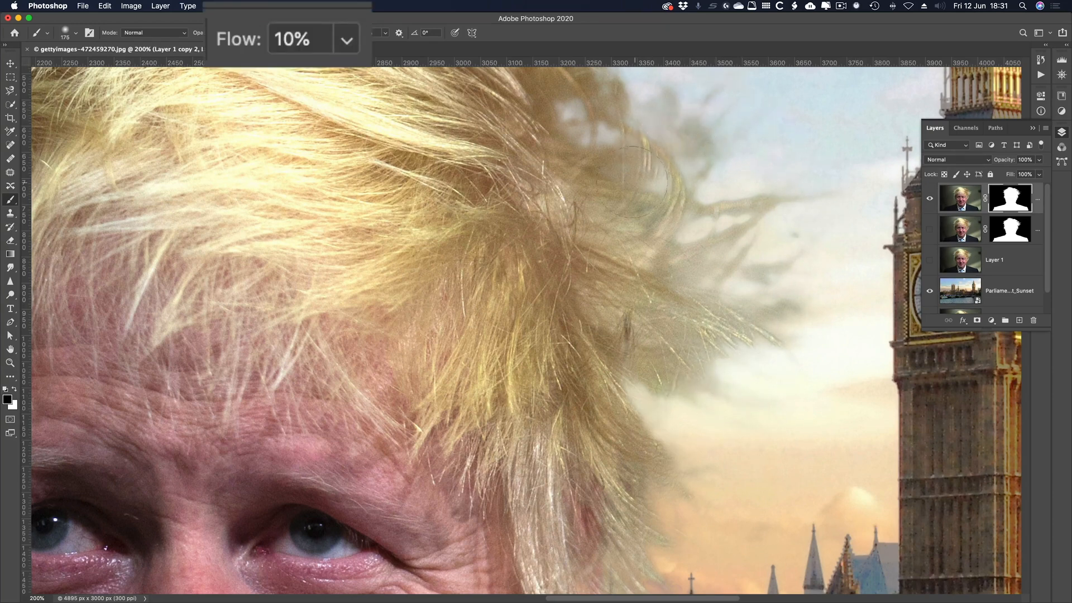
pyautogui.moveTo(786, 207)
pyautogui.mouseDown()
pyautogui.moveTo(734, 213)
pyautogui.moveTo(713, 249)
pyautogui.moveTo(728, 201)
pyautogui.moveTo(766, 233)
pyautogui.moveTo(736, 148)
pyautogui.moveTo(698, 124)
pyautogui.moveTo(712, 110)
pyautogui.moveTo(737, 117)
pyautogui.mouseUp()
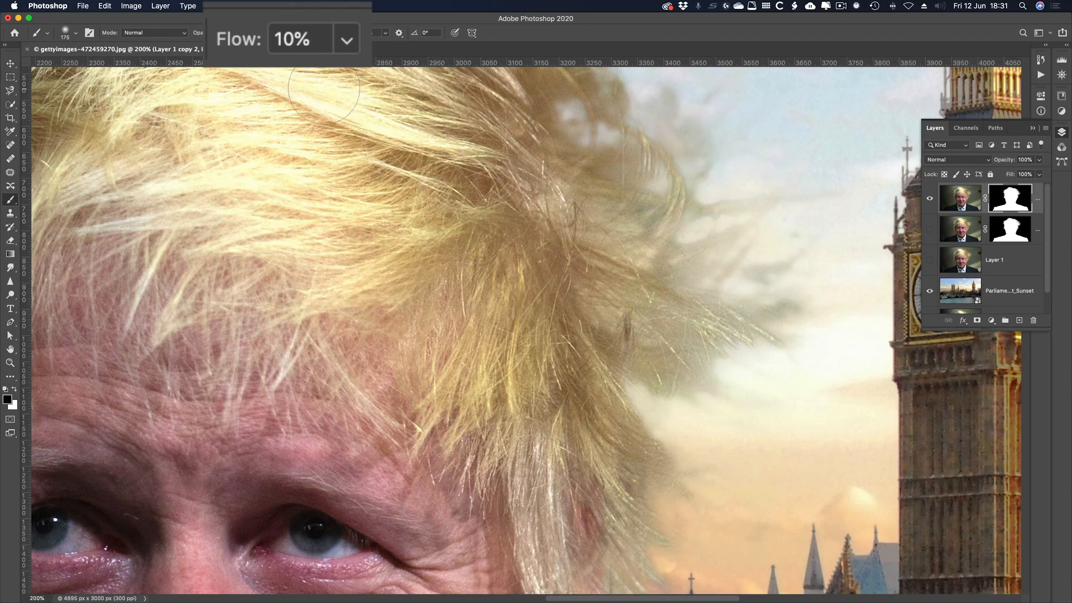
pyautogui.moveTo(778, 195)
pyautogui.mouseDown()
pyautogui.moveTo(752, 188)
pyautogui.moveTo(735, 206)
pyautogui.mouseUp()
pyautogui.press('space')
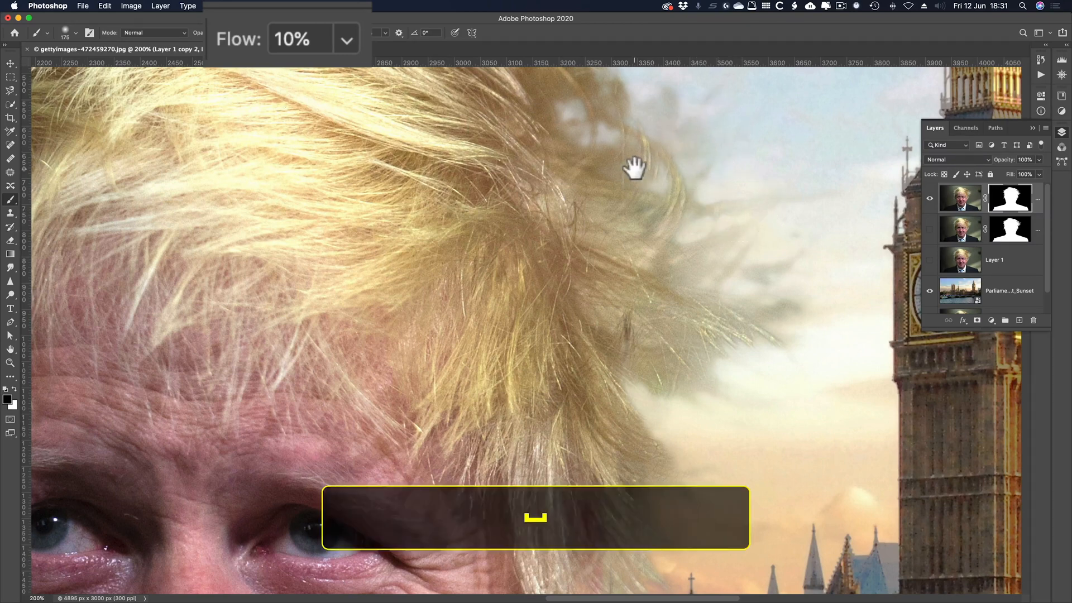
pyautogui.moveTo(634, 167); pyautogui.dragTo(695, 295)
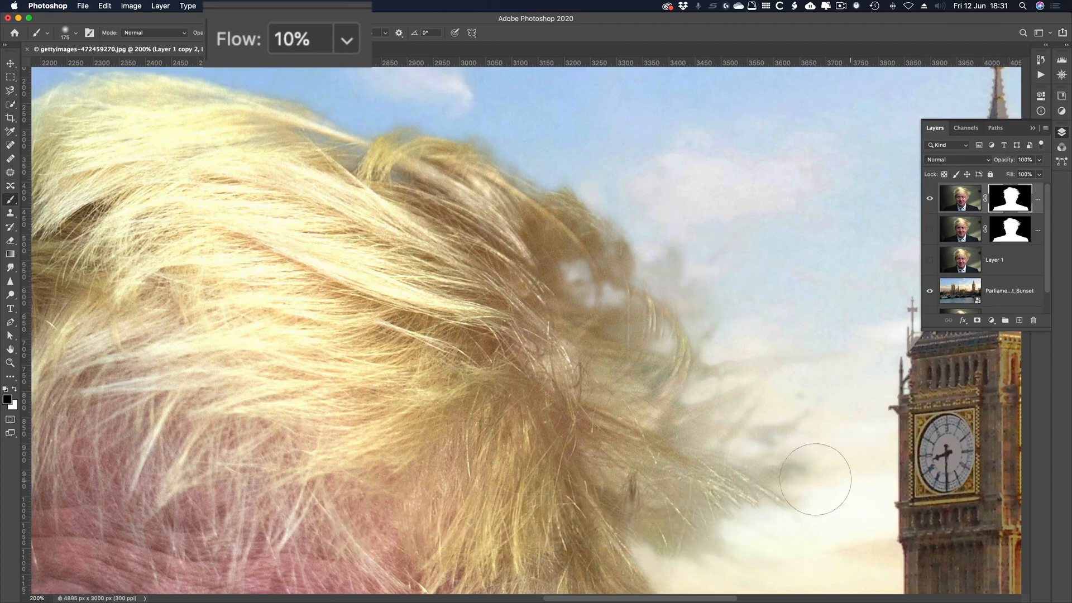
pyautogui.moveTo(780, 527); pyautogui.dragTo(811, 460)
pyautogui.moveTo(713, 535); pyautogui.dragTo(684, 555)
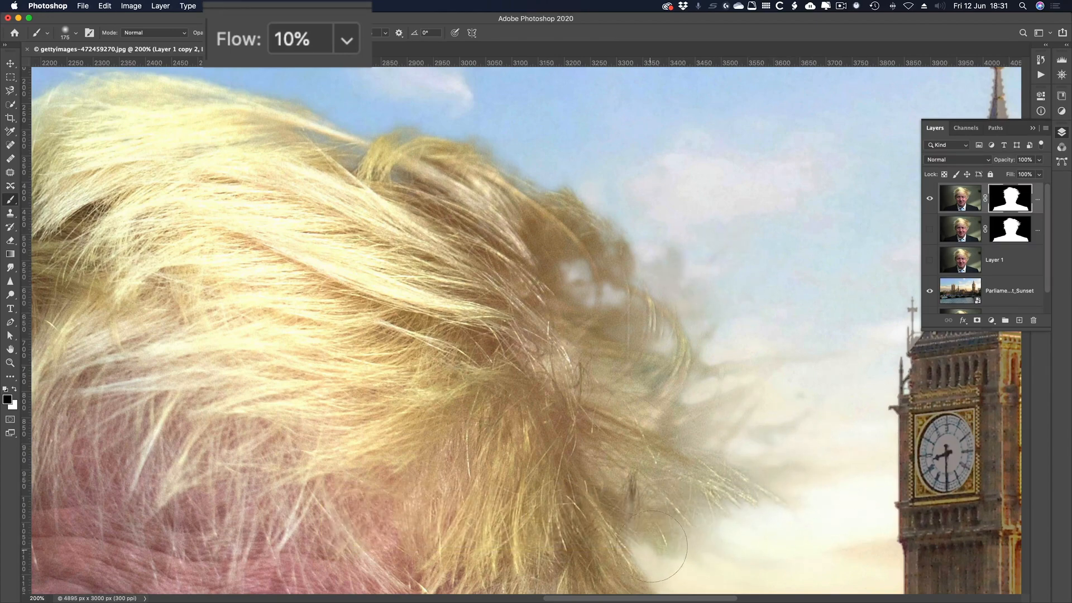
# Step: Fade the stray hair beside the Victoria Tower spire by painting black on the mask at 10% flow
pyautogui.press('space')
pyautogui.moveTo(279, 257); pyautogui.dragTo(1067, 289)
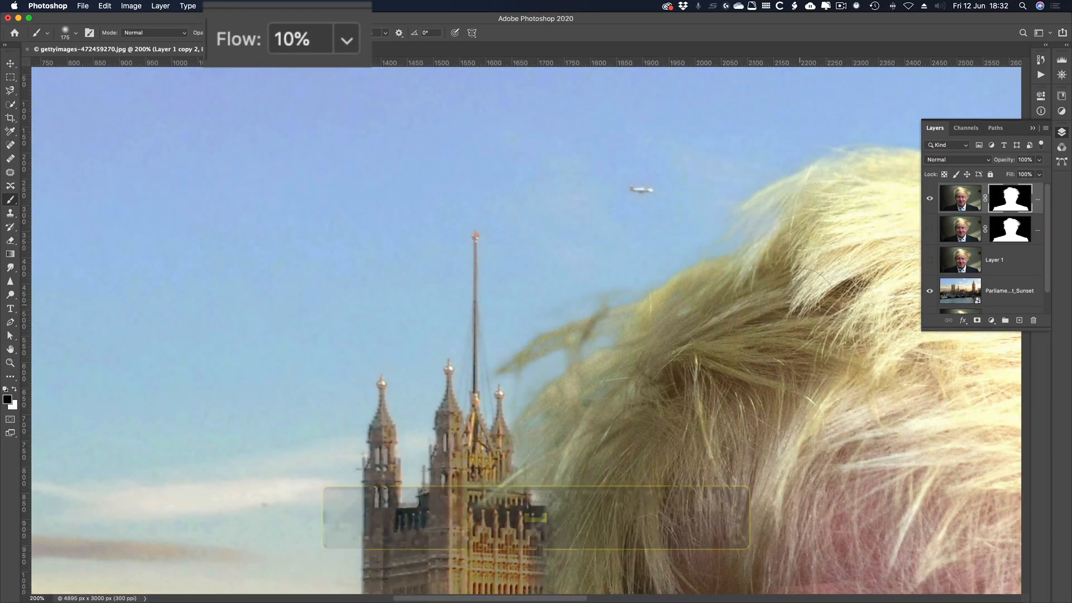
pyautogui.moveTo(545, 314); pyautogui.dragTo(614, 331)
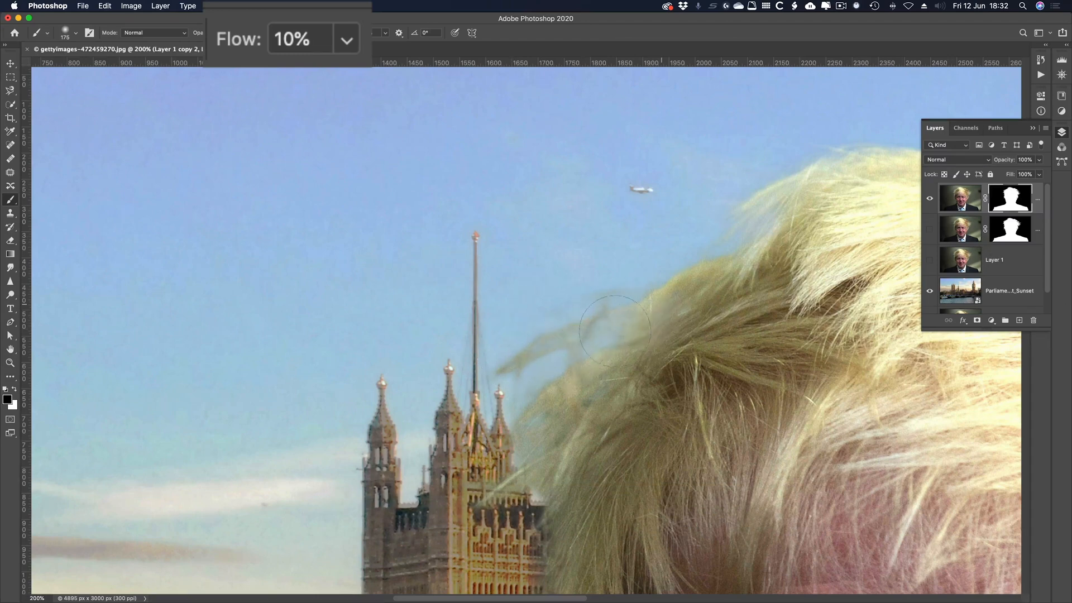
pyautogui.moveTo(478, 371); pyautogui.dragTo(515, 331)
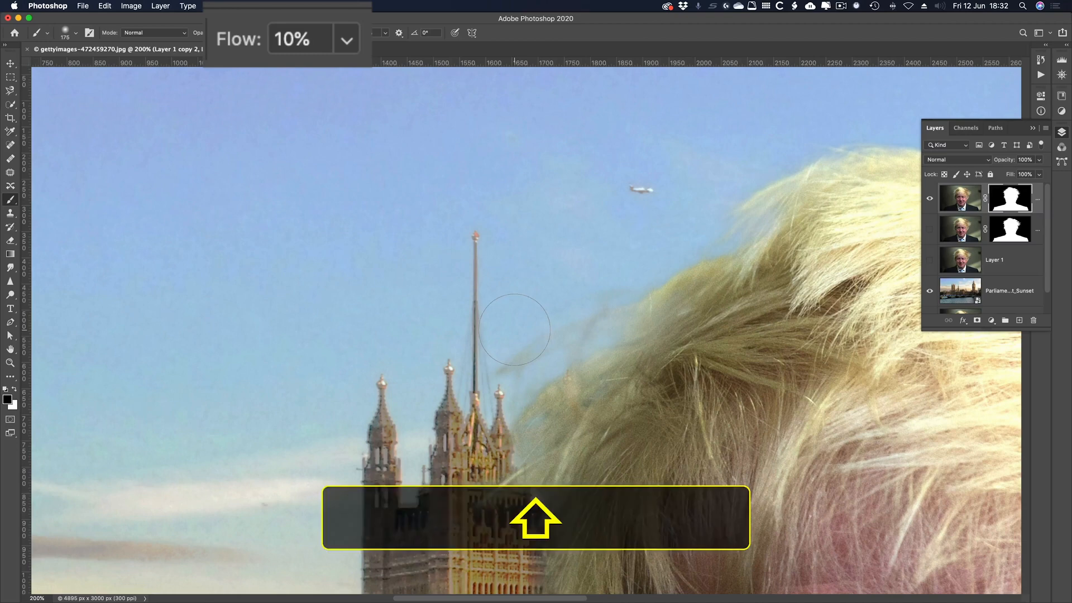
# Step: Set the brush flow to 100%, undo a test dab on the hair, and erase the remaining wisps beside the spire with black
pyautogui.hotkey('shift', '0')
pyautogui.click(639, 358)
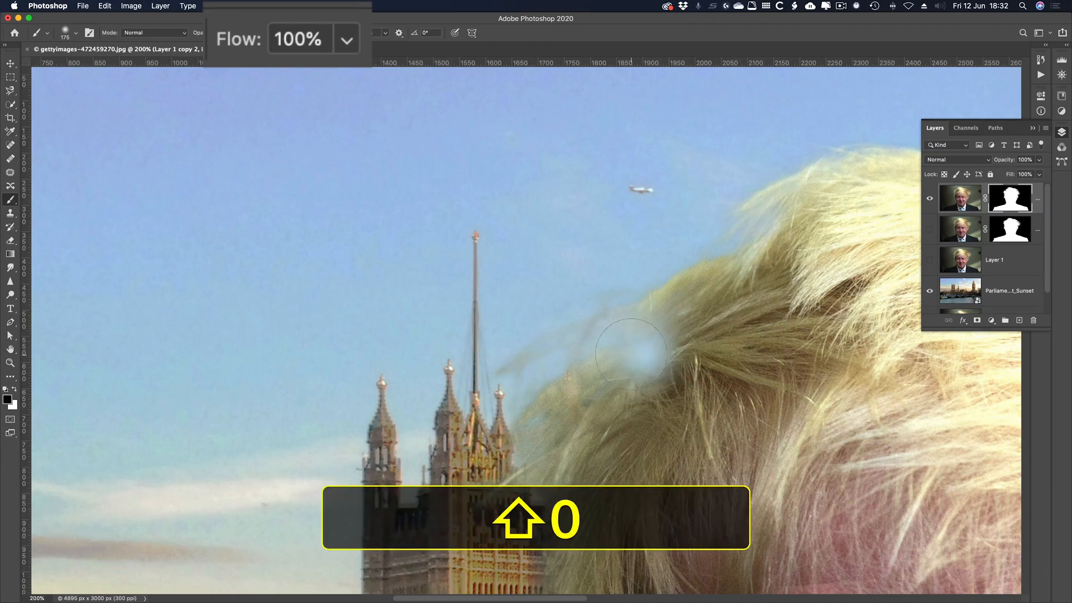
pyautogui.press('super+z')
pyautogui.hscroll(1, 571, 339)
pyautogui.moveTo(564, 339)
pyautogui.mouseDown()
pyautogui.moveTo(502, 346)
pyautogui.moveTo(561, 302)
pyautogui.moveTo(553, 297)
pyautogui.mouseUp()
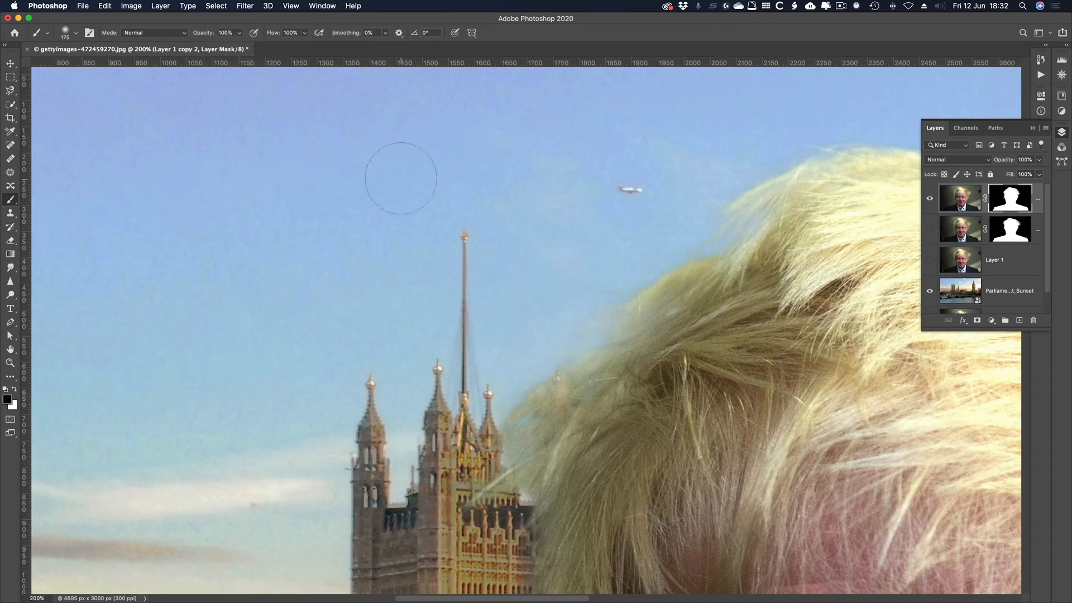
# Step: Review the composite as a whole and at actual size, checking the hair edges against the sky
pyautogui.press('super')
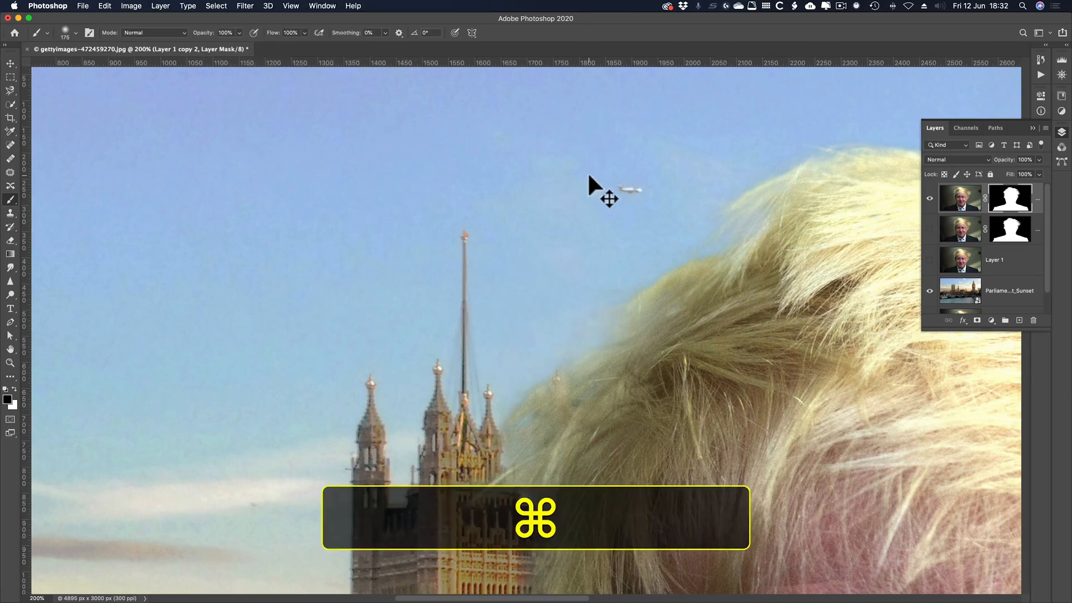
pyautogui.press('super+1')
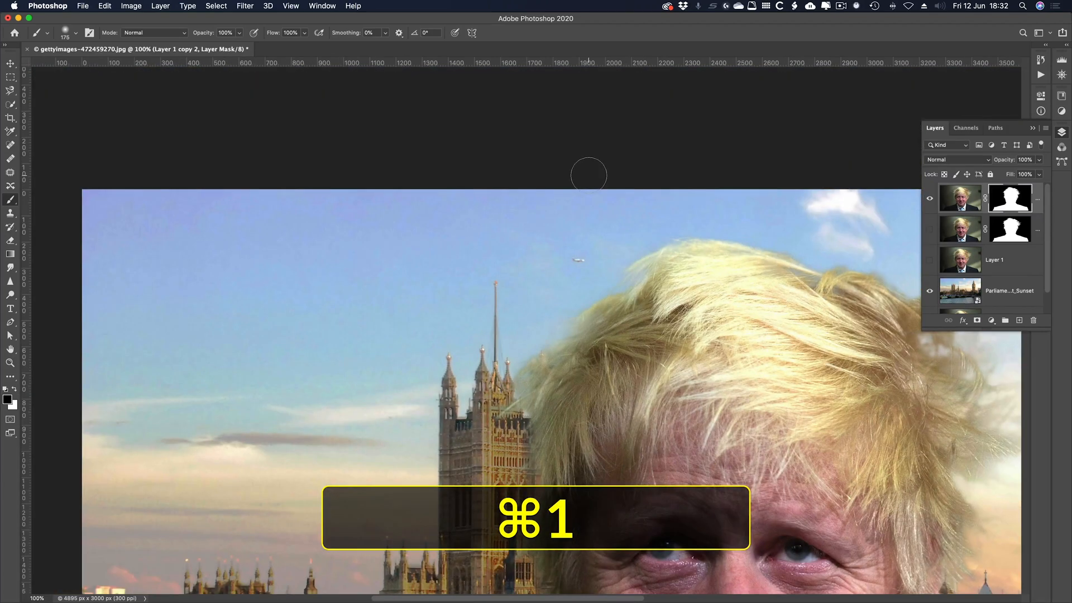
pyautogui.press('super+0')
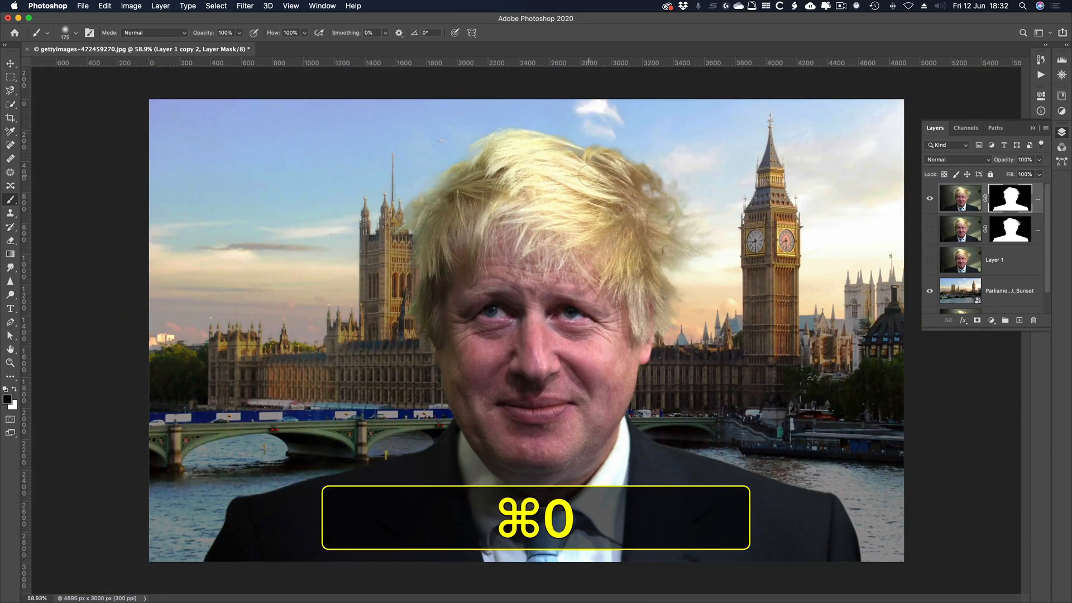
pyautogui.press('super+shift+0')
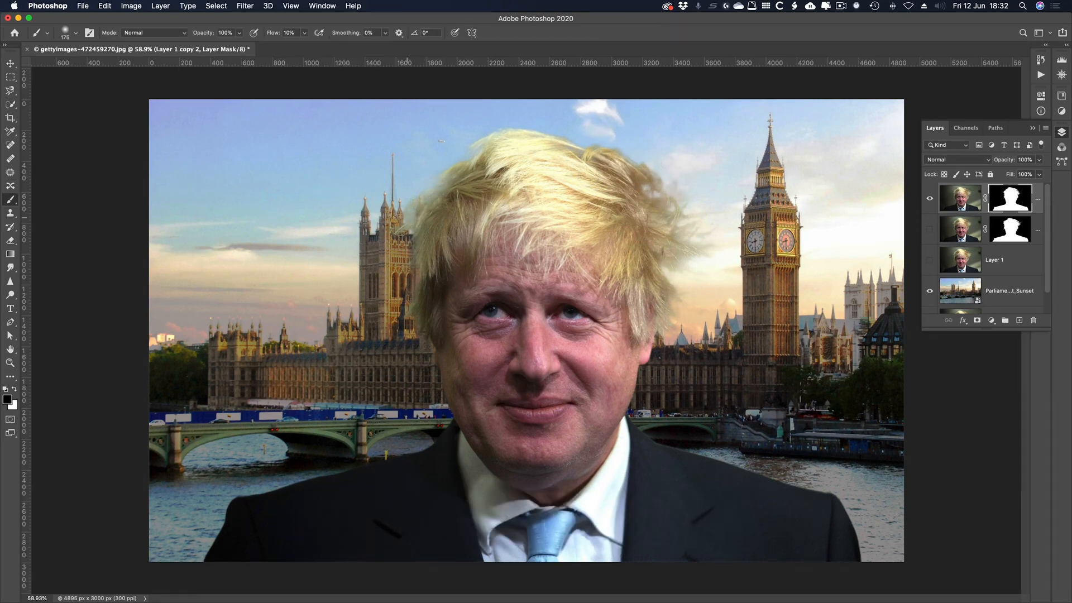
pyautogui.press('super+1')
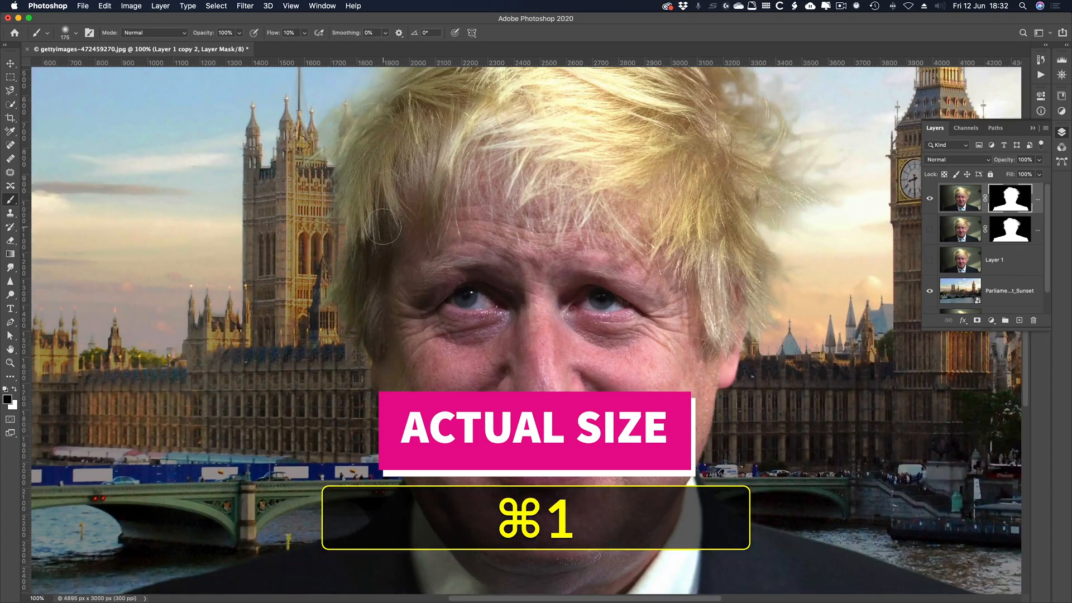
pyautogui.press('super+space')
pyautogui.moveTo(430, 227); pyautogui.dragTo(495, 357)
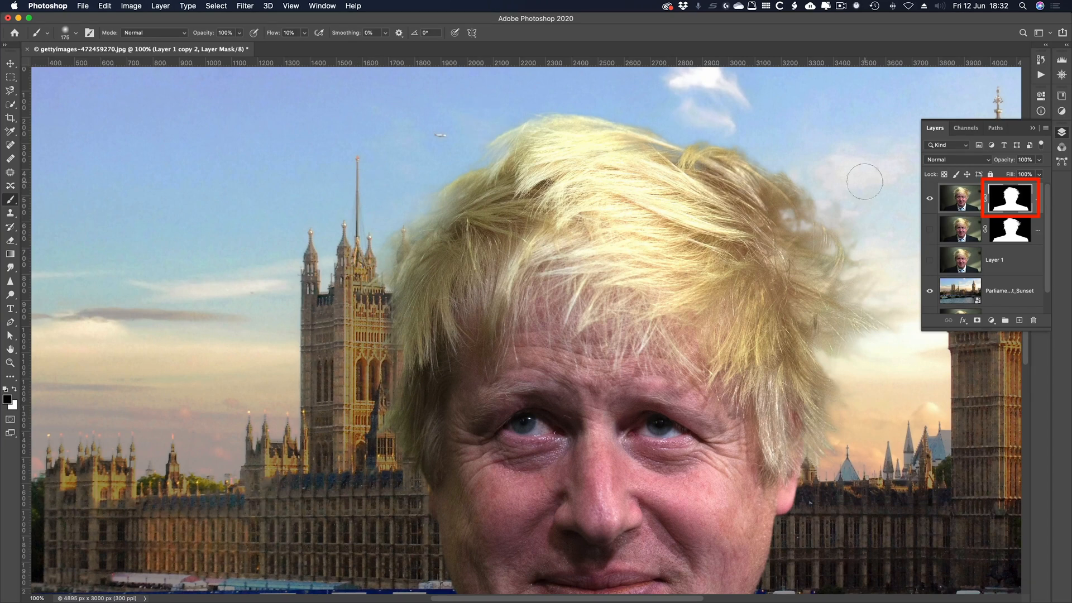
# Step: Set the brush flow to 100%, shrink the brush to a very small tip, and undo a test stroke beside the hair
pyautogui.hotkey('shift', '0')
pyautogui.hscroll(2, 827, 168)
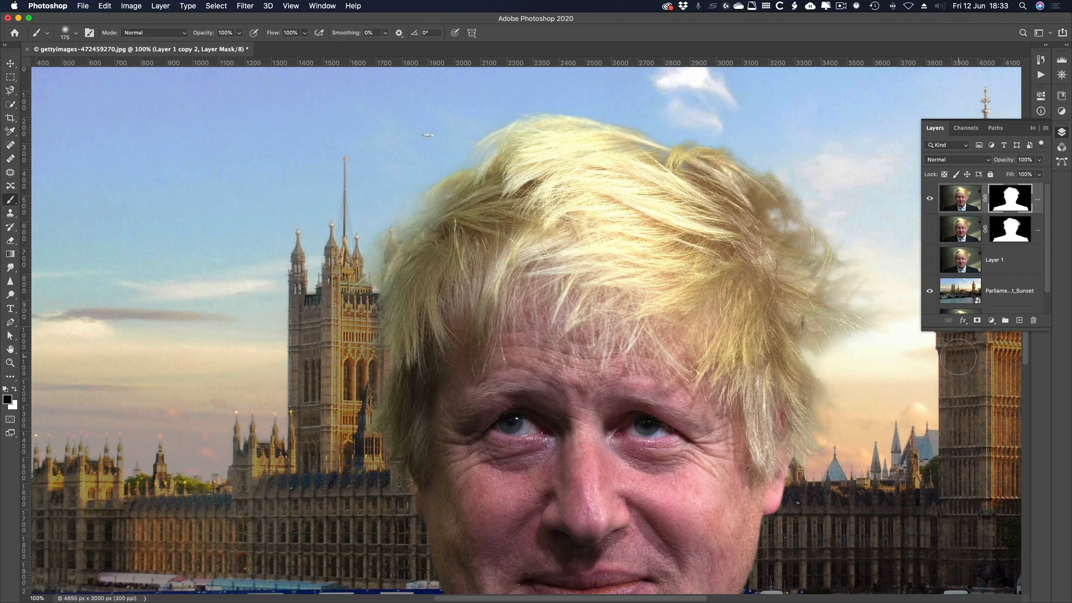
pyautogui.press('[')
pyautogui.press('[')
pyautogui.press('[')
pyautogui.press('[')
pyautogui.press('[')
pyautogui.press('[')
pyautogui.press('[')
pyautogui.press('[')
pyautogui.press('[')
pyautogui.press('[')
pyautogui.press('[')
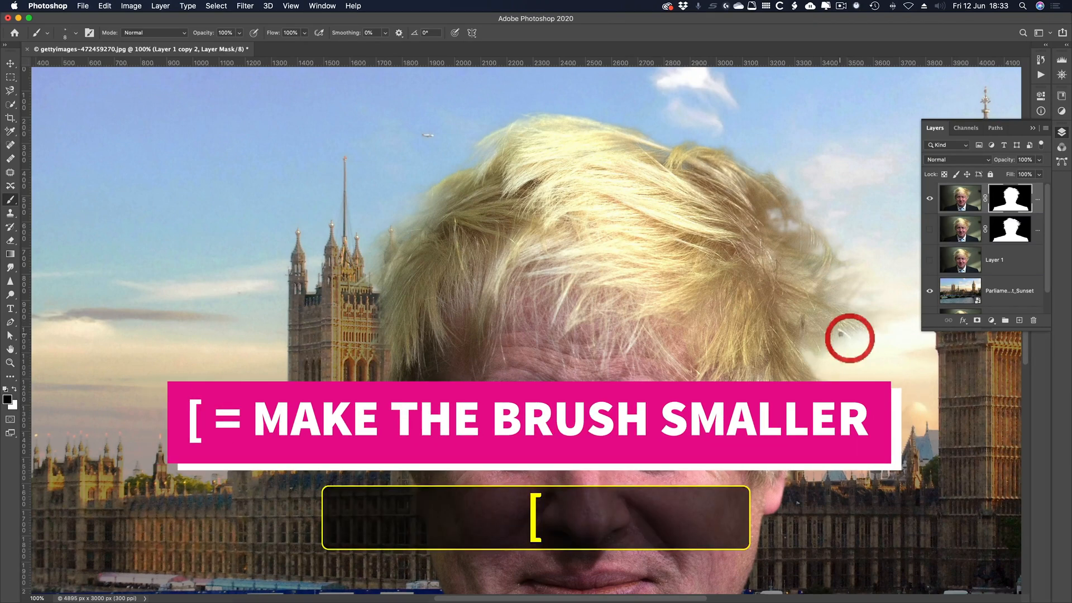
pyautogui.press('super+z')
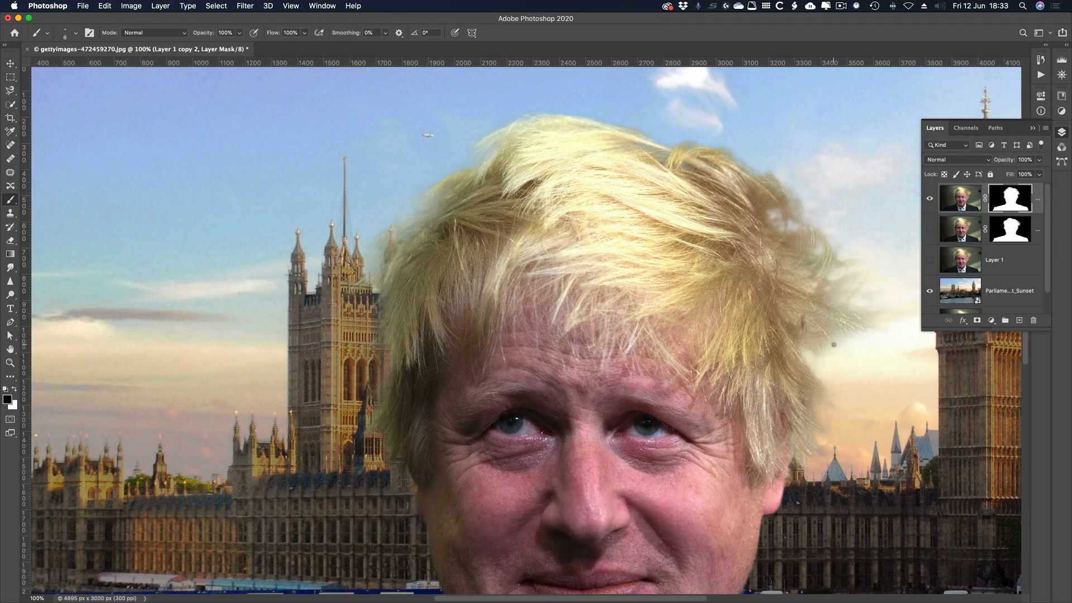
# Step: Set the brush flow to 10% and dab black on the mask under the wispy hair facing Big Ben
pyautogui.hotkey('shift', '1')
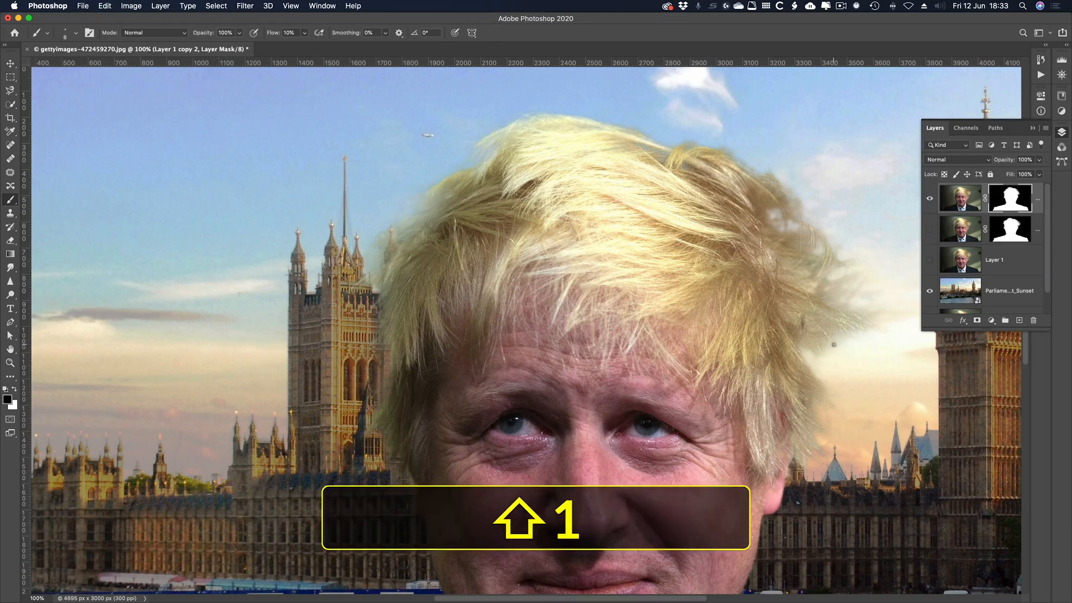
pyautogui.click(817, 338)
pyautogui.click(830, 353)
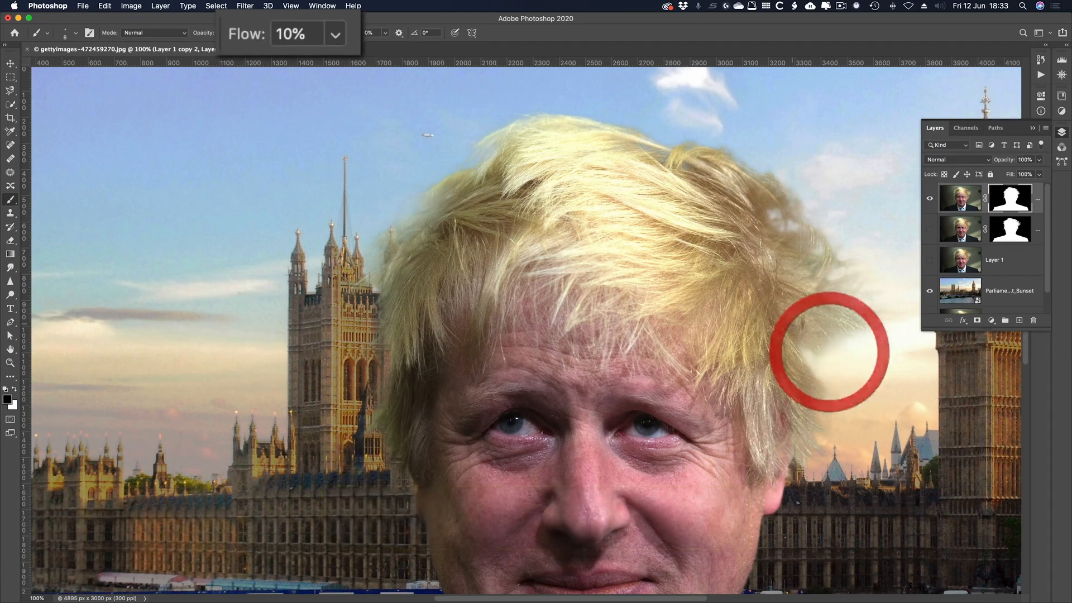
pyautogui.hscroll(-1, 830, 352)
pyautogui.click(818, 349)
pyautogui.click(844, 323)
pyautogui.click(840, 304)
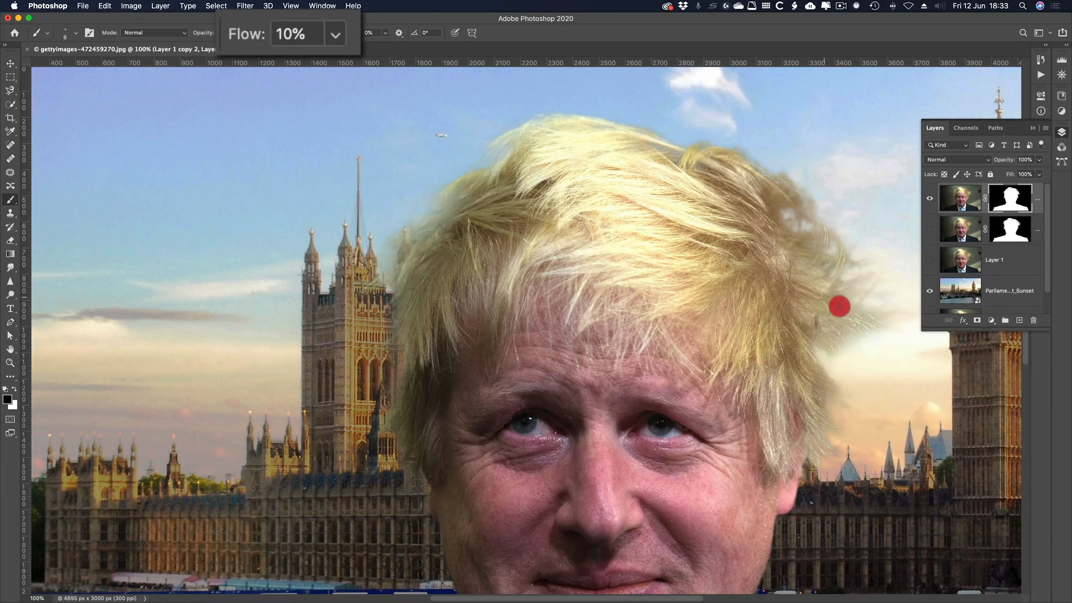
# Step: Thin the outer tips of the wisps facing Big Ben with small black dabs on the mask at 10% flow
pyautogui.click(856, 295)
pyautogui.click(848, 291)
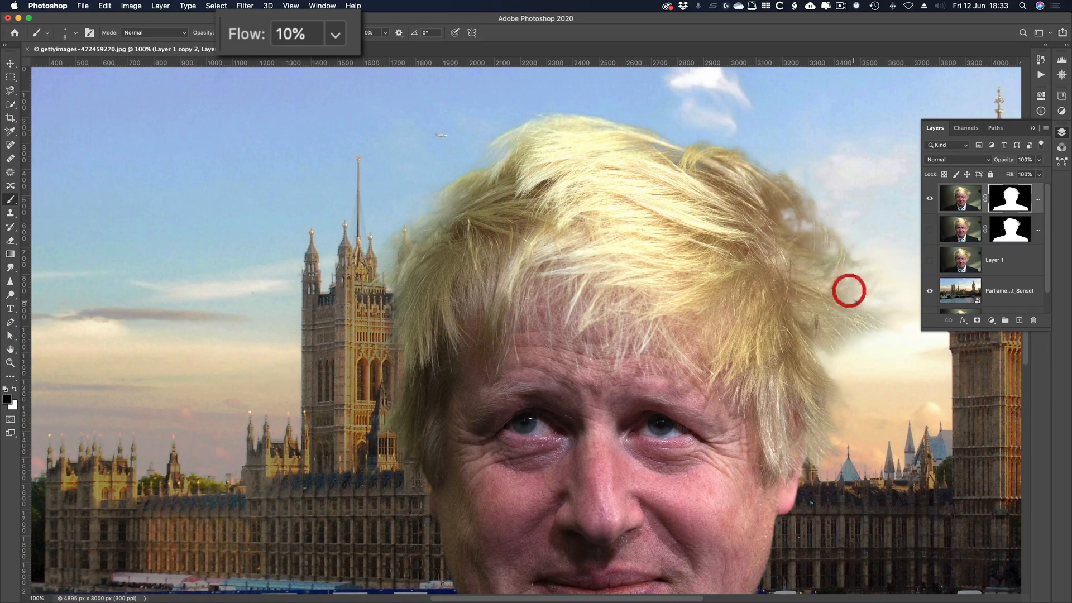
pyautogui.click(864, 303)
pyautogui.click(865, 293)
pyautogui.click(864, 291)
pyautogui.click(860, 292)
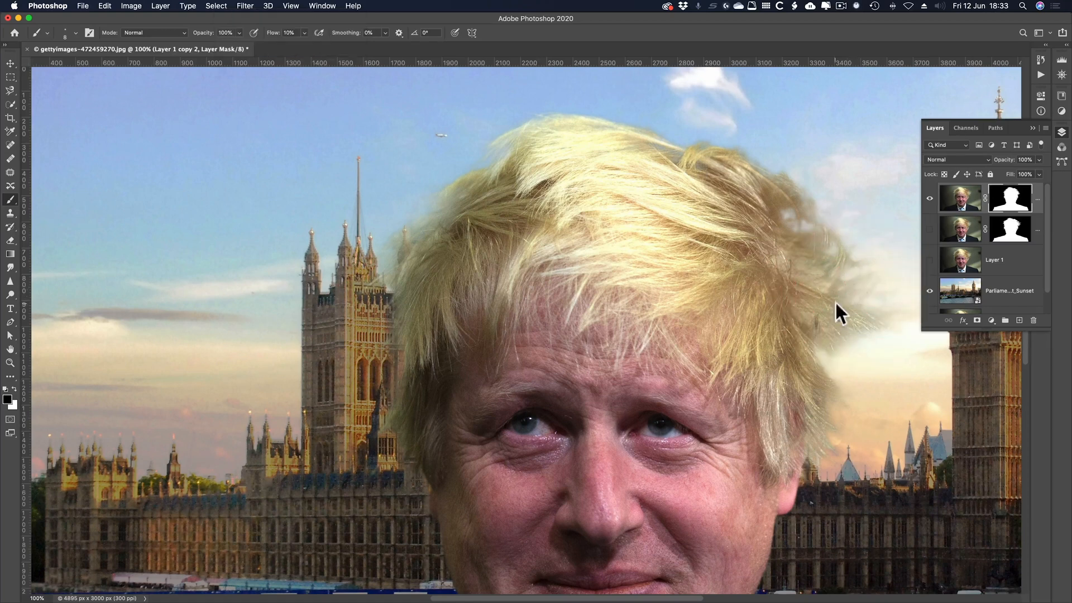
pyautogui.moveTo(847, 291); pyautogui.dragTo(842, 301)
pyautogui.click(833, 283)
# Step: Refine the upper curls on the Big Ben side with small black strokes on the mask at 10% flow
pyautogui.click(842, 235)
pyautogui.click(840, 255)
pyautogui.click(835, 257)
pyautogui.moveTo(842, 269)
pyautogui.mouseDown()
pyautogui.moveTo(867, 262)
pyautogui.moveTo(866, 274)
pyautogui.mouseUp()
pyautogui.click(795, 225)
pyautogui.click(810, 229)
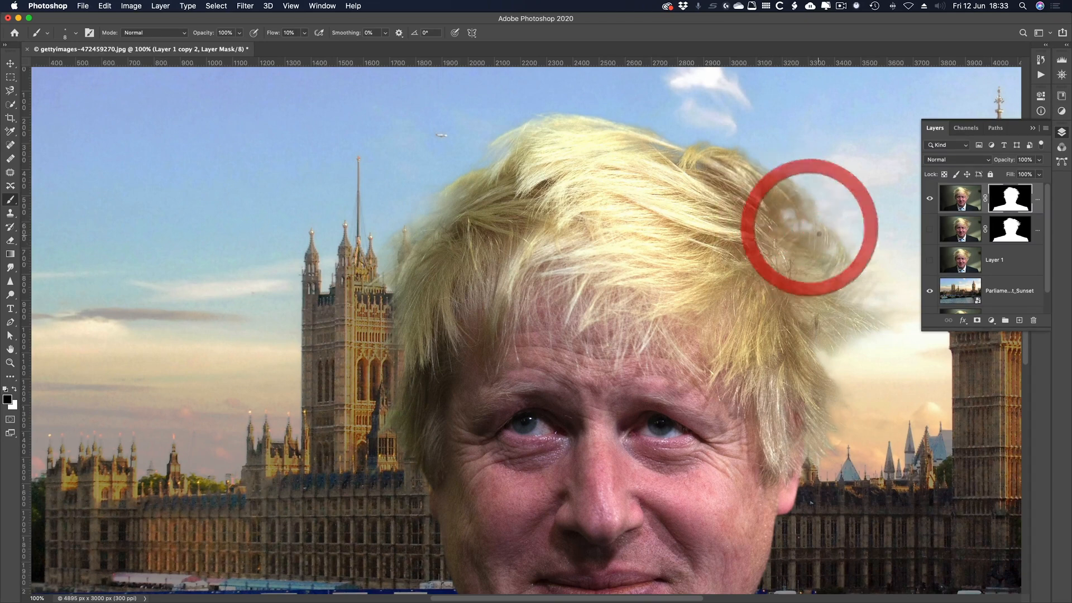
# Step: Touch up the curls and lower wisps facing Big Ben with small black strokes on the mask at 10% flow
pyautogui.moveTo(826, 258); pyautogui.dragTo(821, 257)
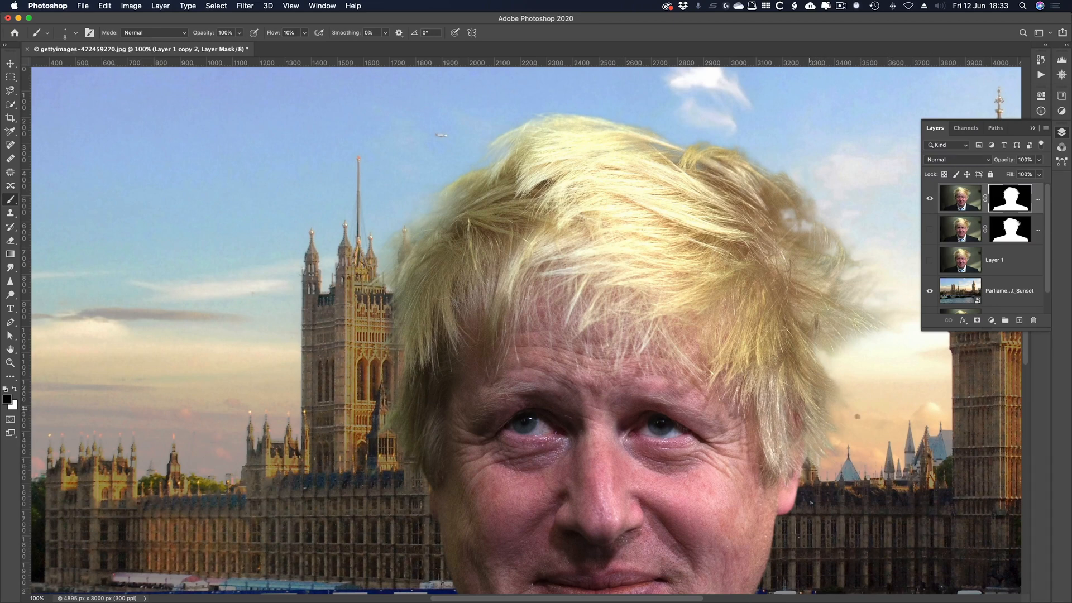
pyautogui.click(1009, 442)
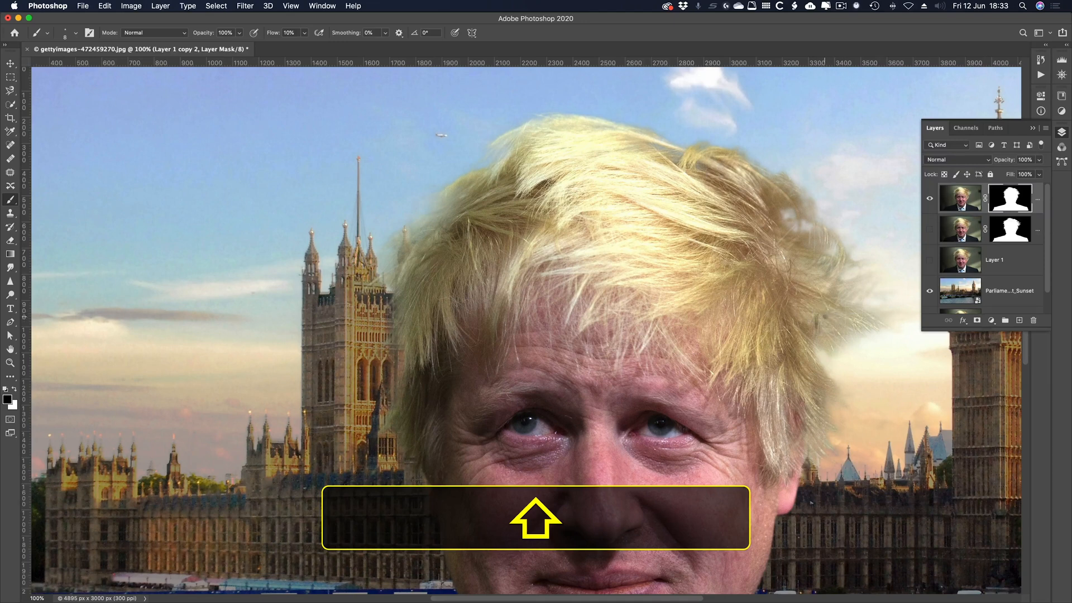
pyautogui.click(784, 289)
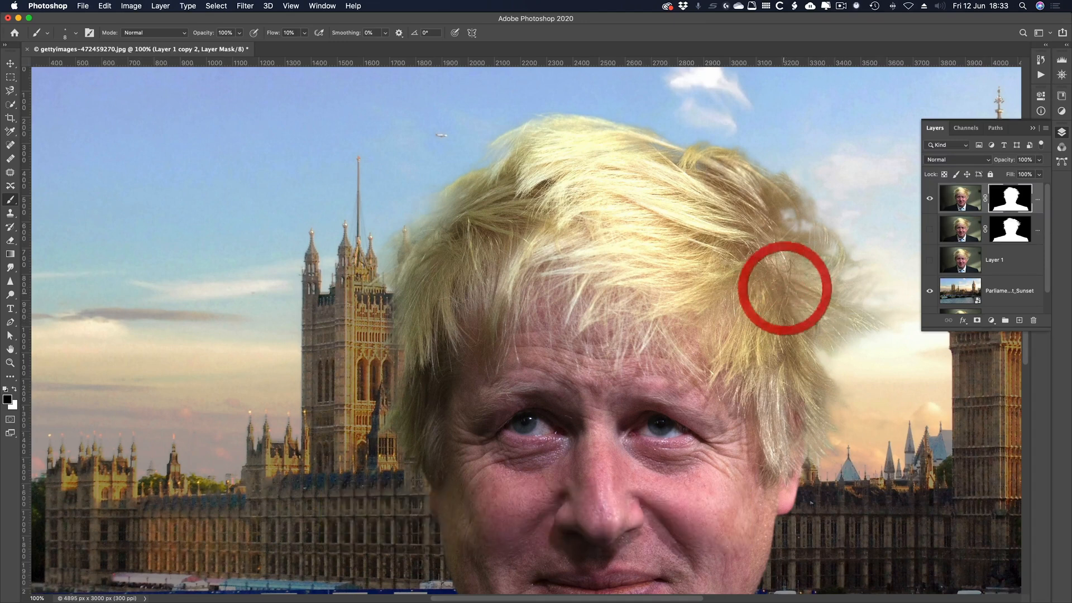
pyautogui.moveTo(784, 288)
pyautogui.mouseDown()
pyautogui.moveTo(816, 240)
pyautogui.moveTo(800, 254)
pyautogui.moveTo(856, 266)
pyautogui.moveTo(759, 294)
pyautogui.moveTo(707, 296)
pyautogui.mouseUp()
pyautogui.hscroll(1, 800, 280)
pyautogui.hscroll(-5, 845, 265)
pyautogui.press('space')
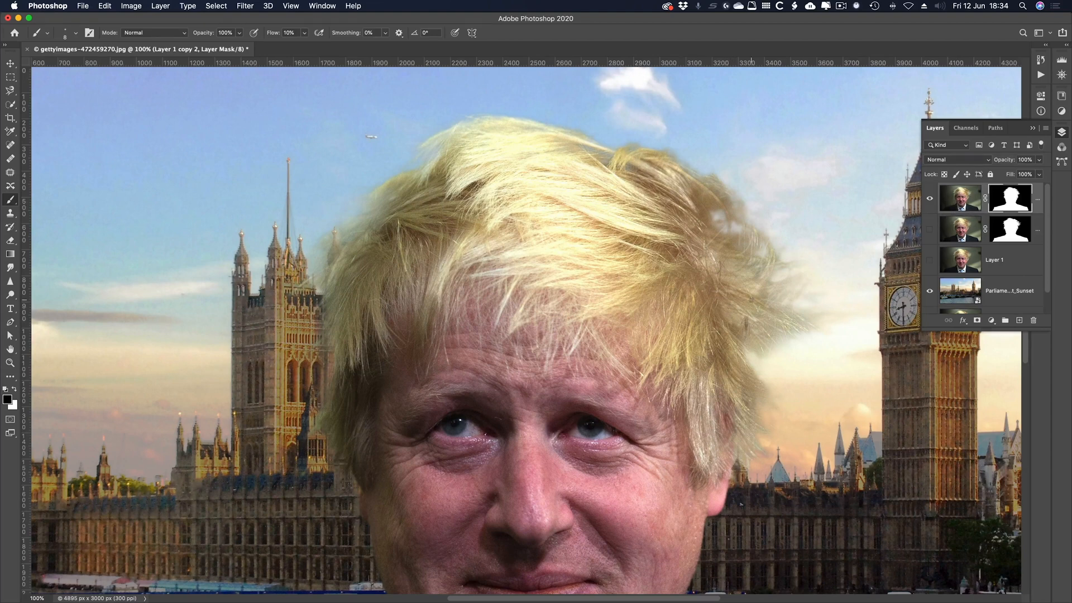
pyautogui.moveTo(769, 295)
pyautogui.mouseDown()
pyautogui.moveTo(768, 282)
pyautogui.moveTo(765, 294)
pyautogui.moveTo(790, 315)
pyautogui.mouseUp()
pyautogui.moveTo(713, 194); pyautogui.dragTo(726, 206)
# Step: Start cleaning the hair edge beside the tall Parliament tower with small black strokes on the mask at 10% flow
pyautogui.hscroll(-3, 718, 214)
pyautogui.hscroll(-10, 718, 214)
pyautogui.moveTo(785, 342)
pyautogui.mouseDown()
pyautogui.moveTo(577, 342)
pyautogui.moveTo(278, 300)
pyautogui.mouseUp()
pyautogui.press('shift')
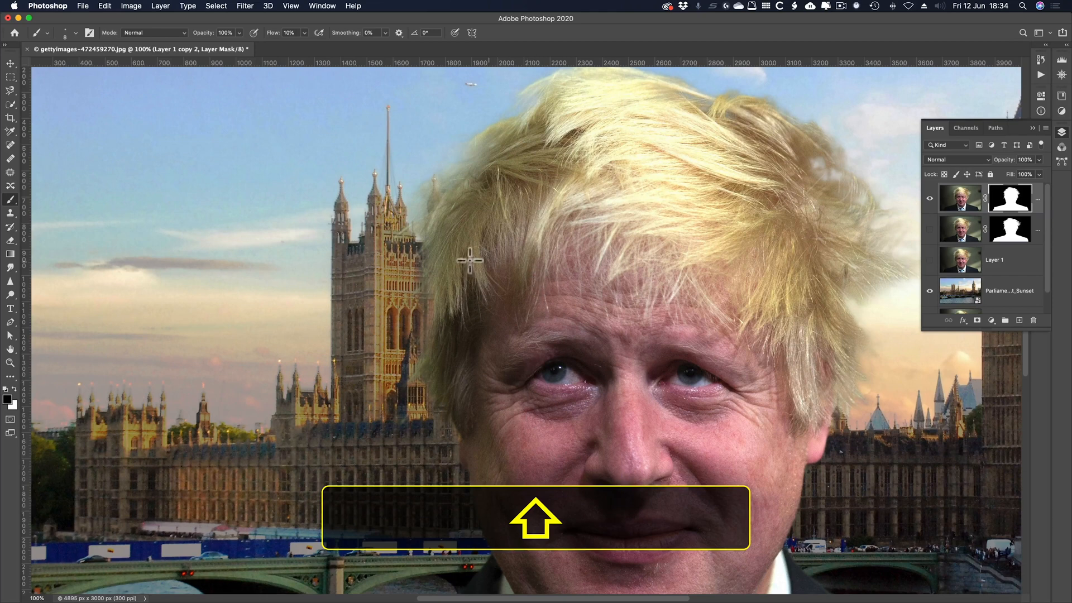
pyautogui.moveTo(447, 199)
pyautogui.mouseDown()
pyautogui.moveTo(432, 221)
pyautogui.moveTo(445, 198)
pyautogui.moveTo(430, 198)
pyautogui.mouseUp()
pyautogui.click(443, 202)
pyautogui.hscroll(-1, 446, 193)
pyautogui.moveTo(472, 184); pyautogui.dragTo(467, 189)
pyautogui.click(456, 195)
pyautogui.hscroll(-1, 457, 194)
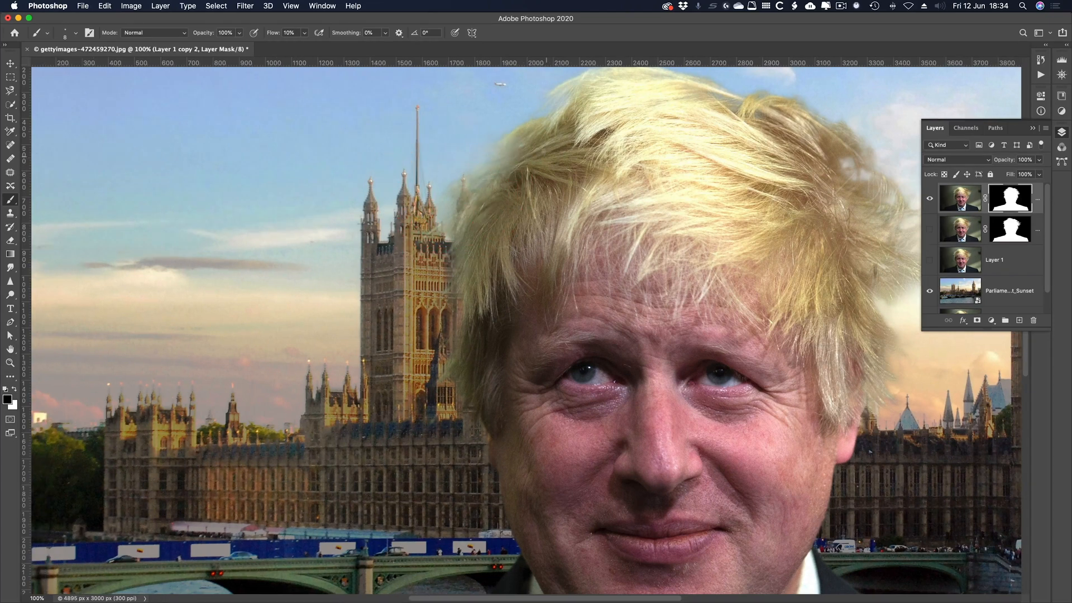
# Step: Thin the hair fringe around and above the tower-side temple with black dabs on the mask at 10% flow
pyautogui.click(514, 172)
pyautogui.hscroll(1, 505, 175)
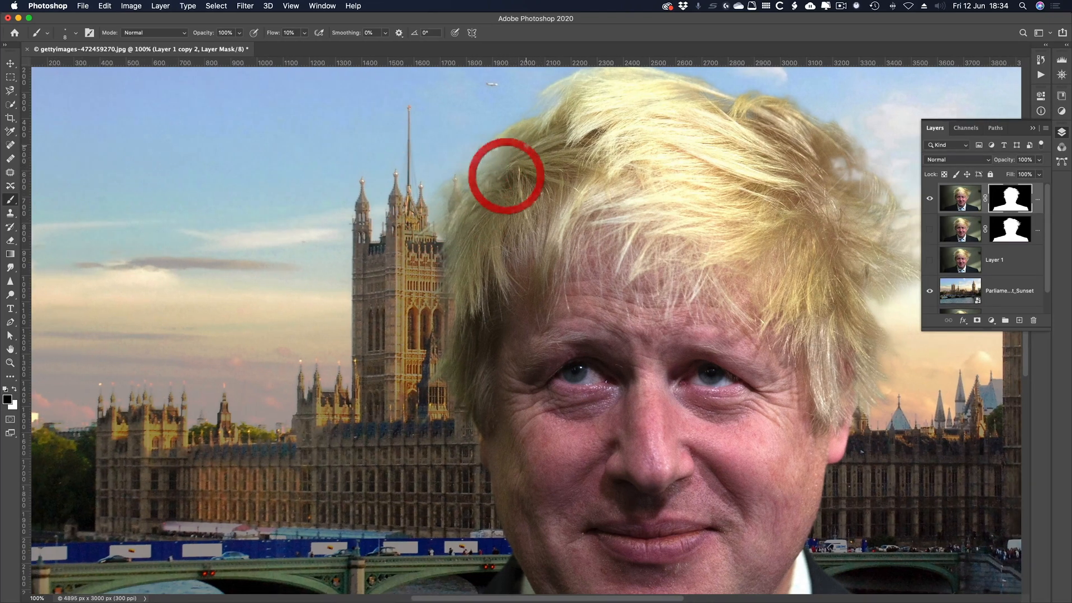
pyautogui.click(491, 151)
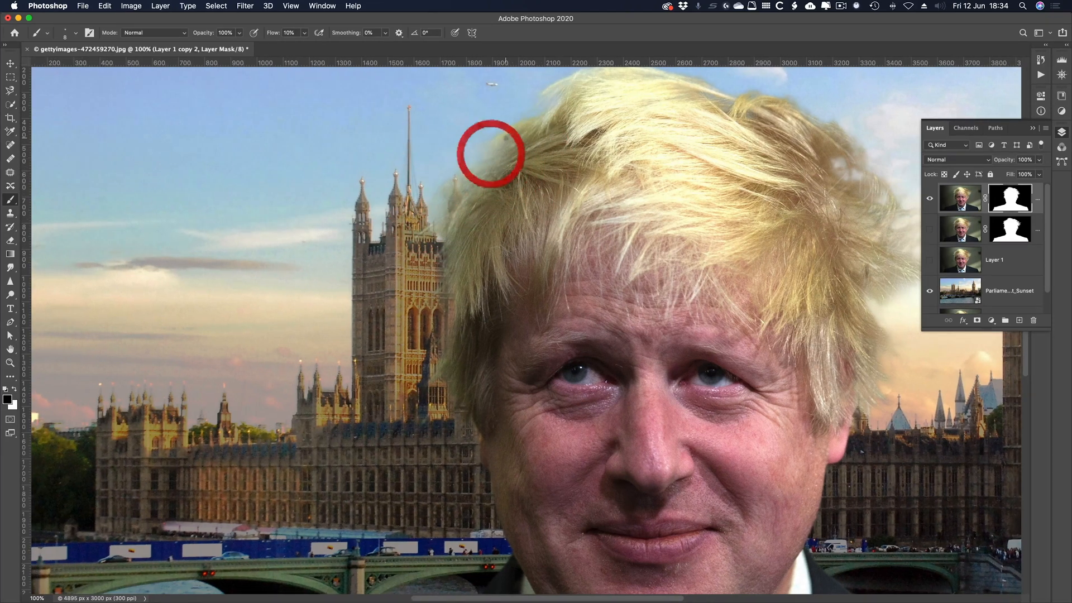
pyautogui.click(526, 142)
pyautogui.moveTo(525, 141)
pyautogui.mouseDown()
pyautogui.moveTo(553, 145)
pyautogui.moveTo(545, 156)
pyautogui.mouseUp()
pyautogui.click(467, 225)
pyautogui.click(461, 227)
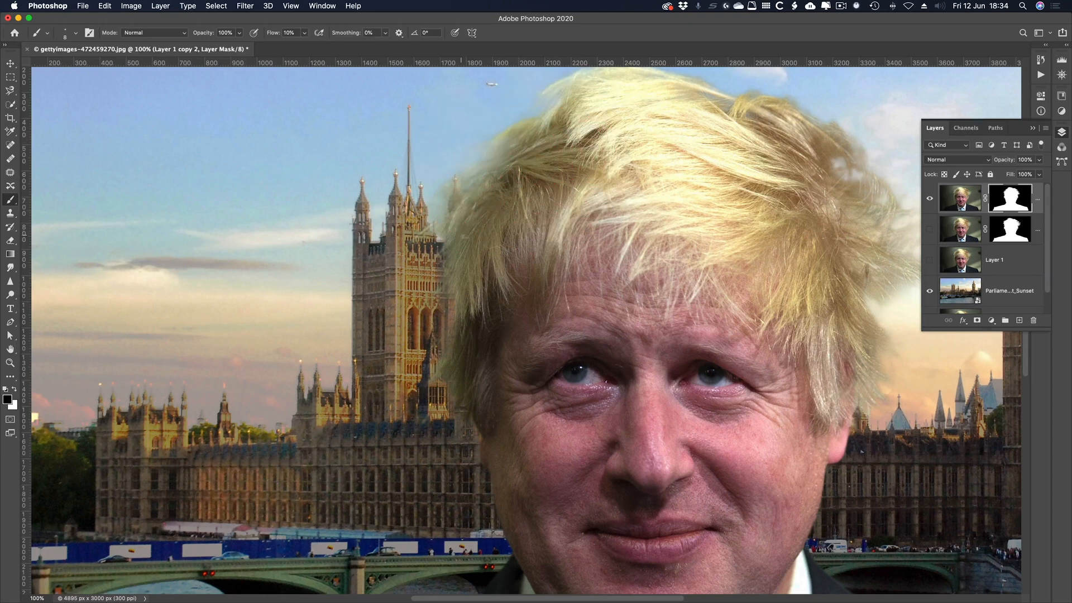
pyautogui.click(461, 233)
pyautogui.click(466, 255)
pyautogui.click(465, 252)
# Step: Dab black on the mask along the crown and down the upper tower-side hair edge at 10% flow
pyautogui.click(708, 112)
pyautogui.click(716, 113)
pyautogui.click(751, 113)
pyautogui.click(573, 88)
pyautogui.click(549, 117)
pyautogui.click(530, 130)
pyautogui.click(535, 137)
pyautogui.click(515, 136)
pyautogui.click(510, 149)
pyautogui.click(493, 158)
pyautogui.click(501, 150)
pyautogui.moveTo(501, 151); pyautogui.dragTo(488, 158)
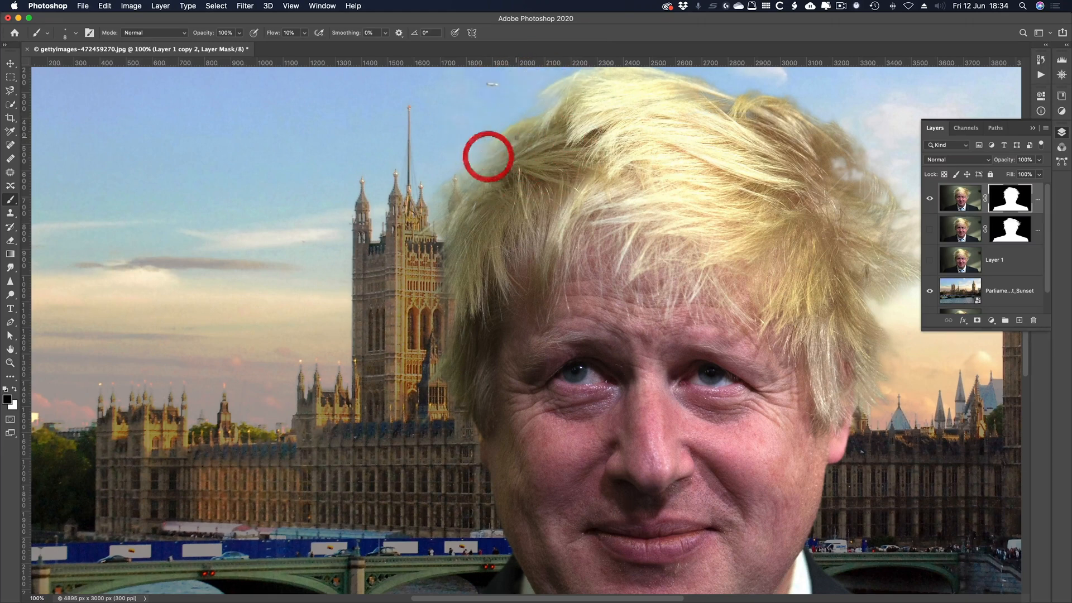
pyautogui.click(476, 154)
# Step: Try the Smudge tool at 100% strength on the mask at the tower-side hair edge, and undo the smudge
pyautogui.click(10, 267)
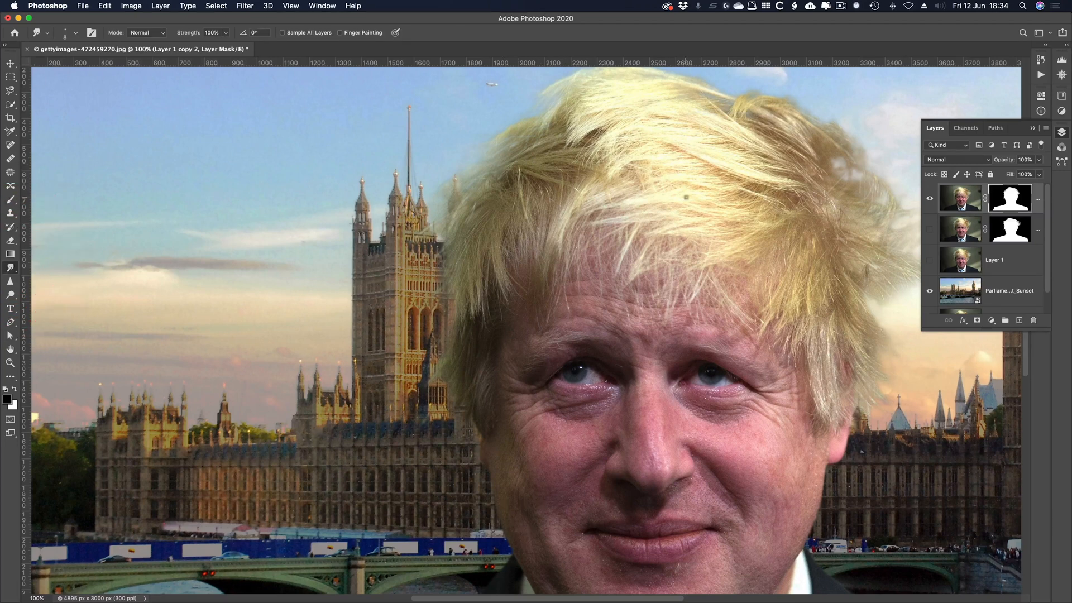
pyautogui.press('shift')
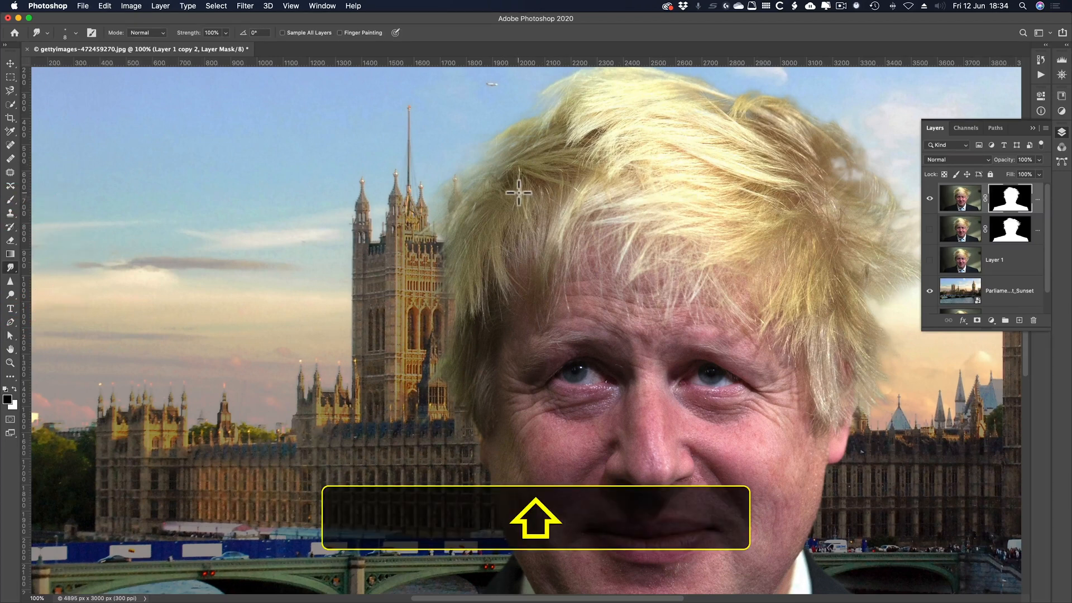
pyautogui.keyDown('shift'); pyautogui.click(478, 170); pyautogui.keyUp('shift')
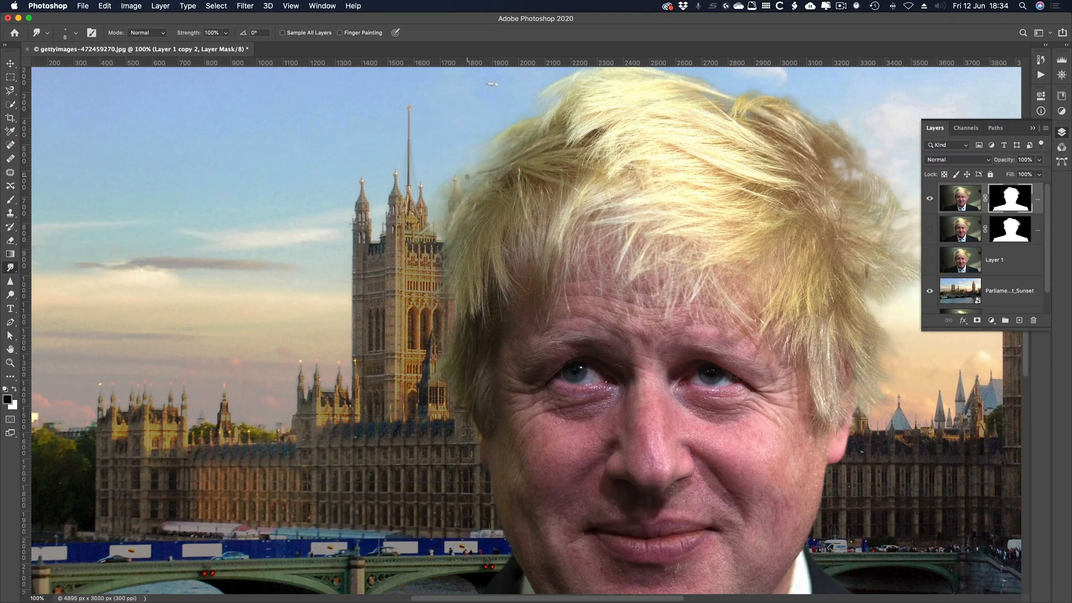
pyautogui.press('super+z')
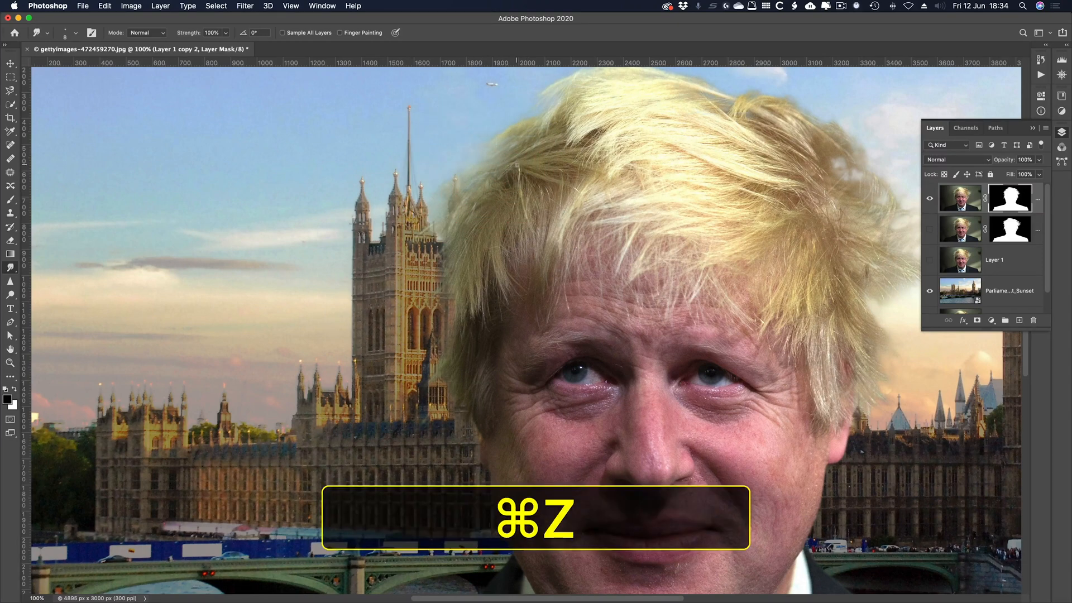
# Step: Return to the Brush tool and paint black on the mask over the tower-side hair edge at 10% flow
pyautogui.press('b')
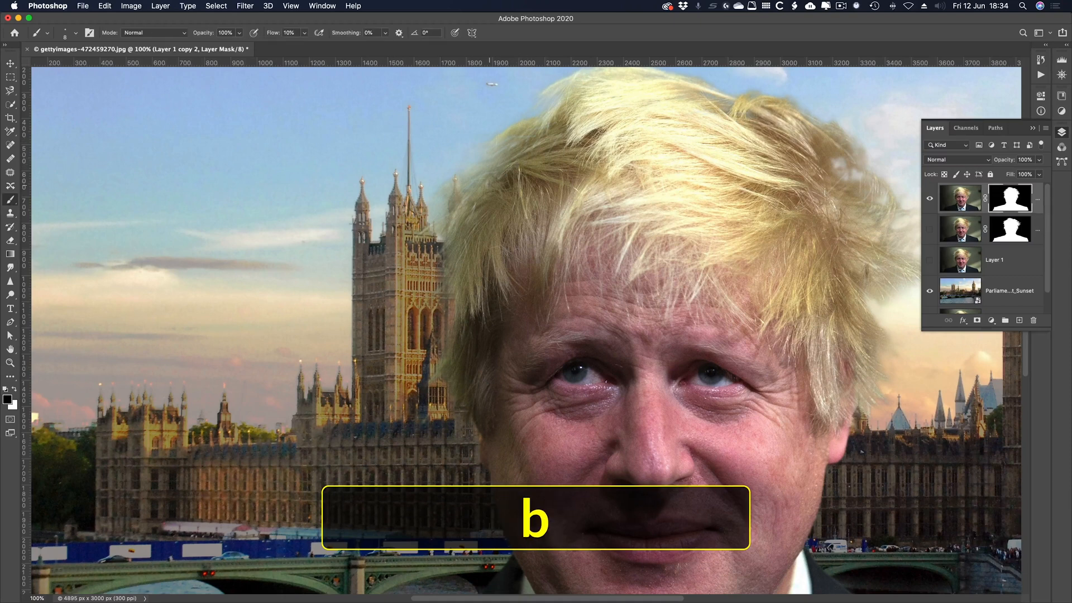
pyautogui.moveTo(507, 167)
pyautogui.mouseDown()
pyautogui.moveTo(489, 172)
pyautogui.moveTo(506, 152)
pyautogui.moveTo(473, 182)
pyautogui.moveTo(462, 220)
pyautogui.moveTo(466, 203)
pyautogui.mouseUp()
pyautogui.click(515, 136)
pyautogui.click(511, 133)
pyautogui.click(511, 144)
pyautogui.click(478, 172)
# Step: Finish the mask with a few black dabs at 10% flow around the hair facing Big Ben
pyautogui.click(823, 268)
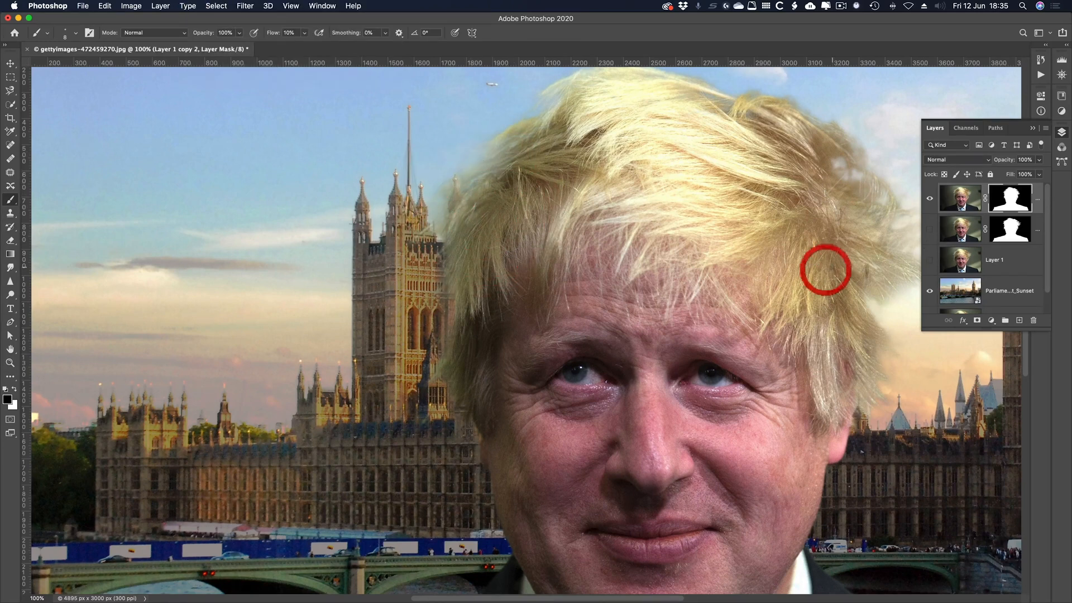
pyautogui.click(809, 155)
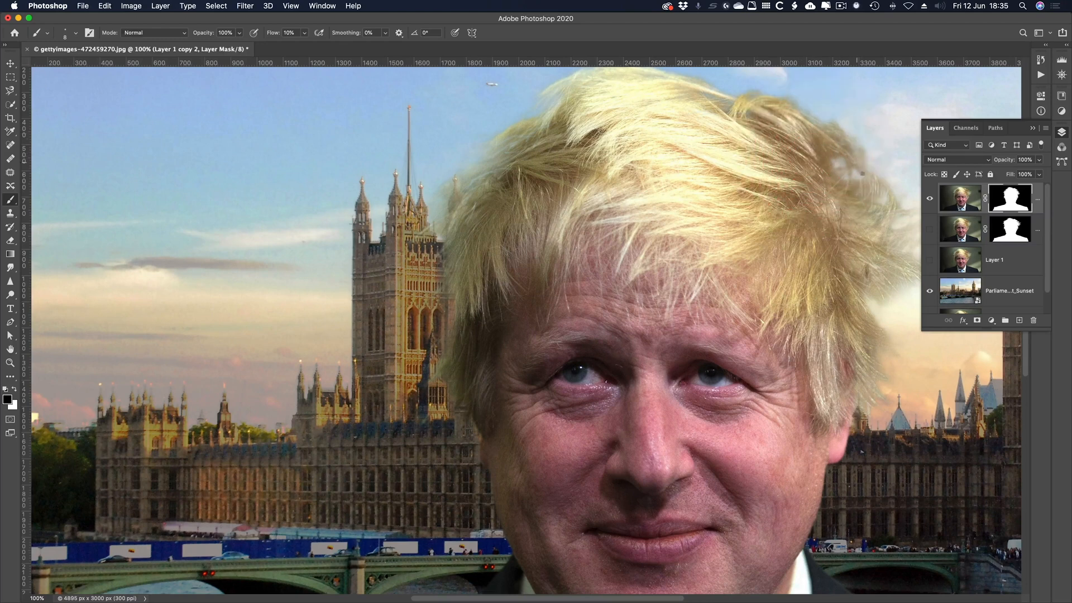
pyautogui.click(861, 158)
pyautogui.click(867, 272)
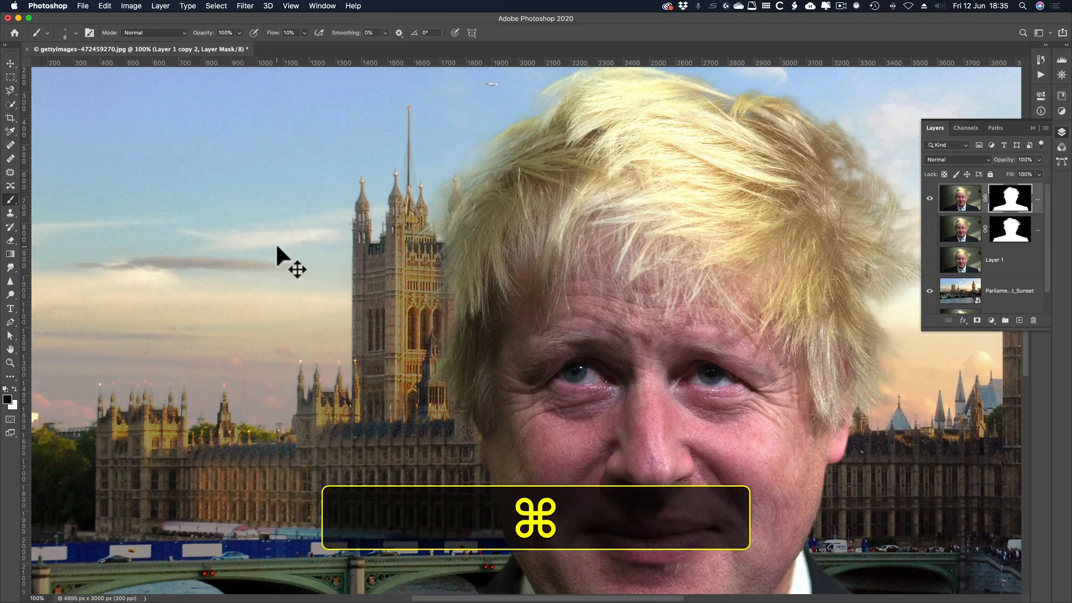
pyautogui.press('super+0')
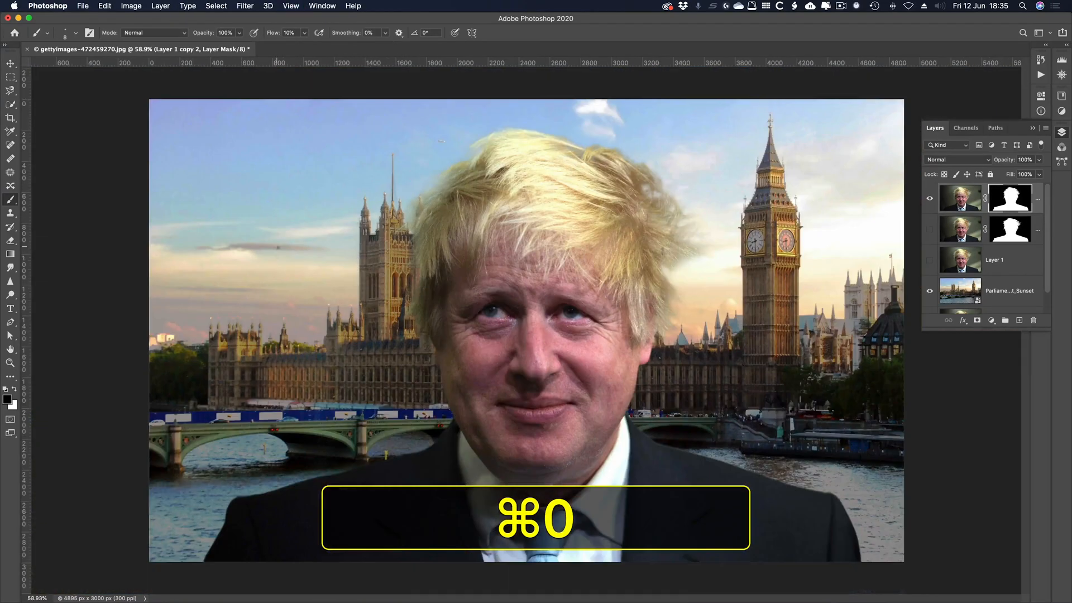